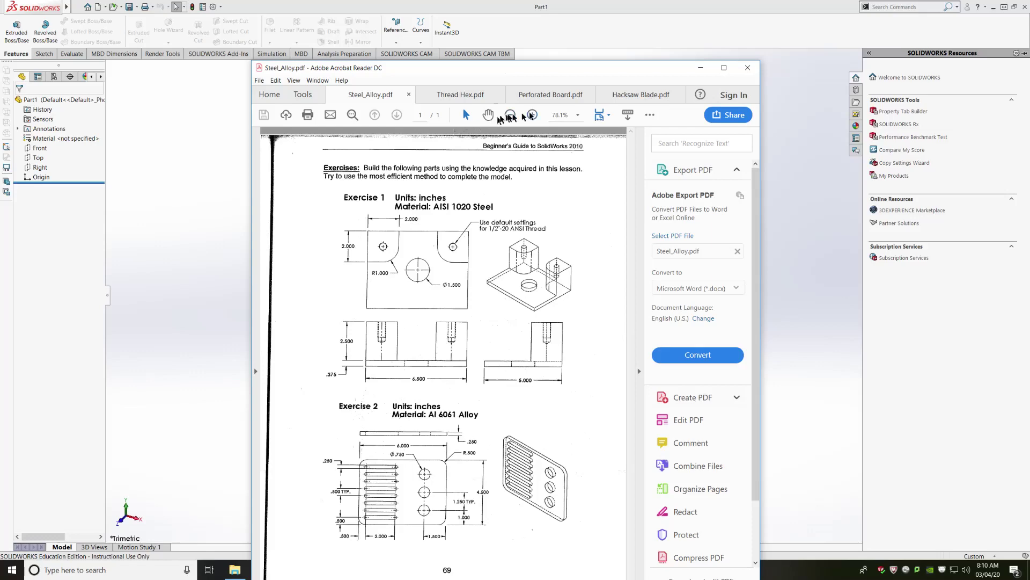
- Examine the Exercise 1 drawing in Steel_Alloy.pdf up close, including its plate, block and hole dimensions and the thread callout
left_click(532, 115)
left_click(533, 115)
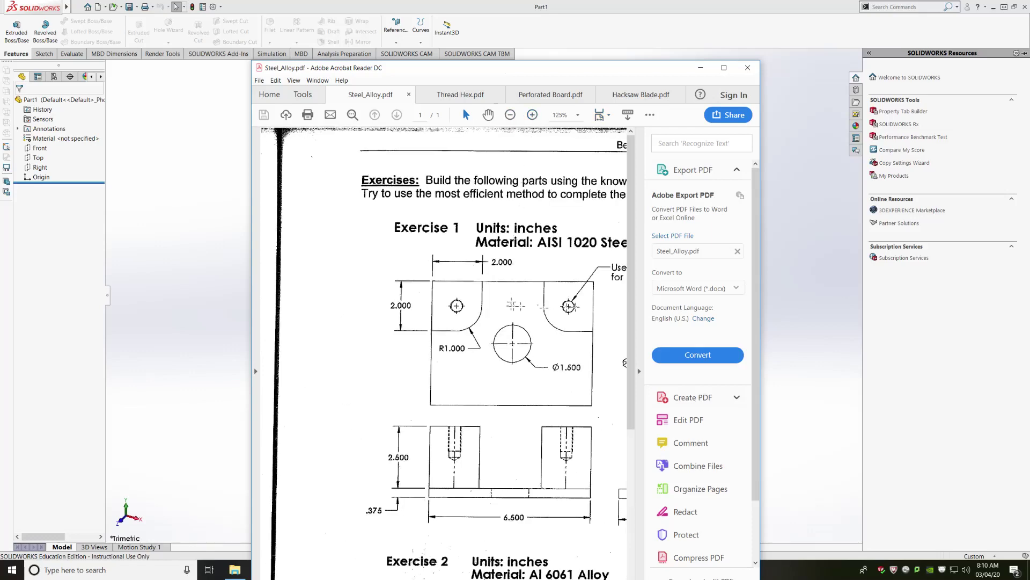
left_click(640, 327)
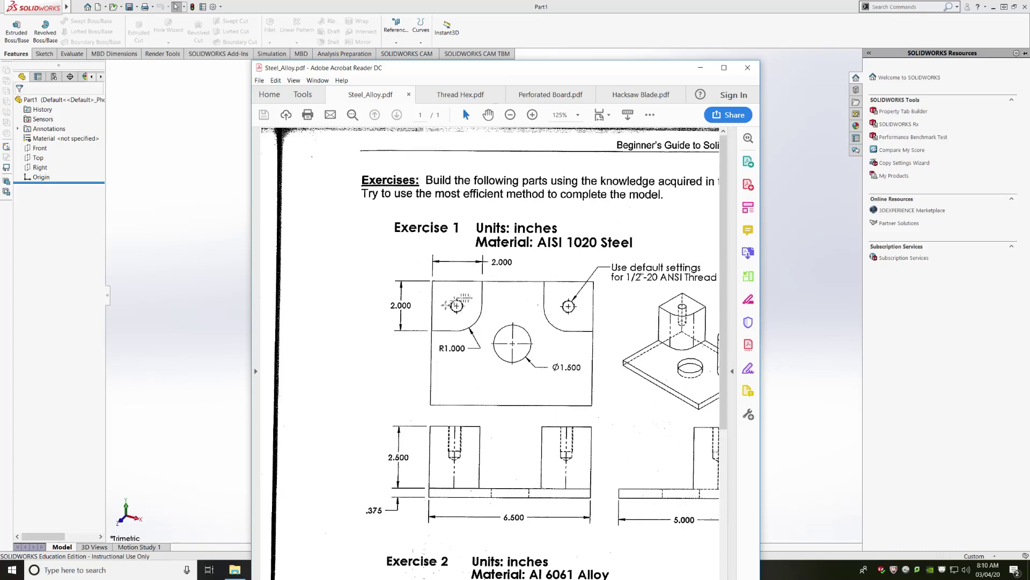
left_click(724, 67)
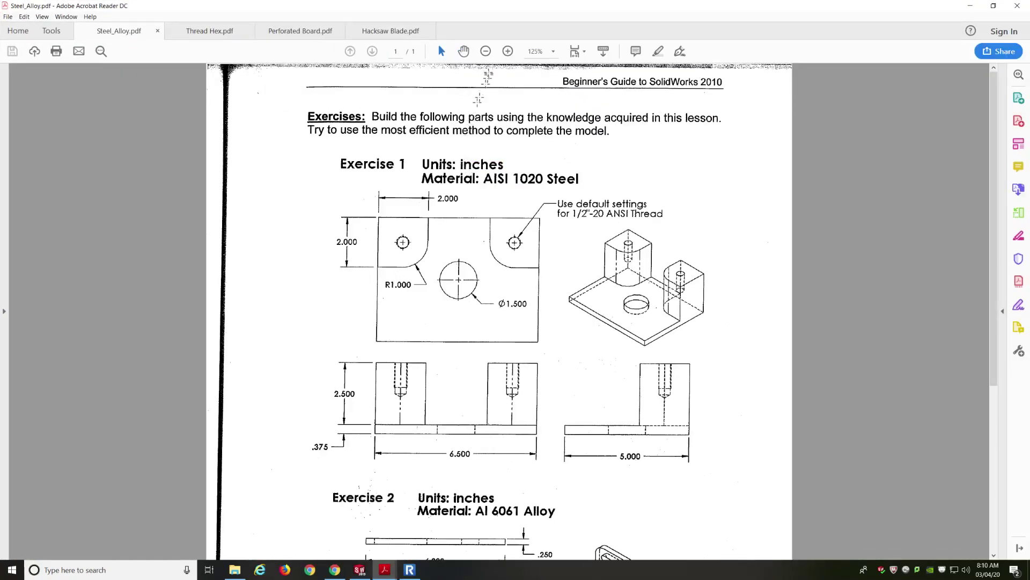
left_click(507, 51)
left_click(507, 51)
left_click(507, 51)
scroll(431, 342, "down", 5)
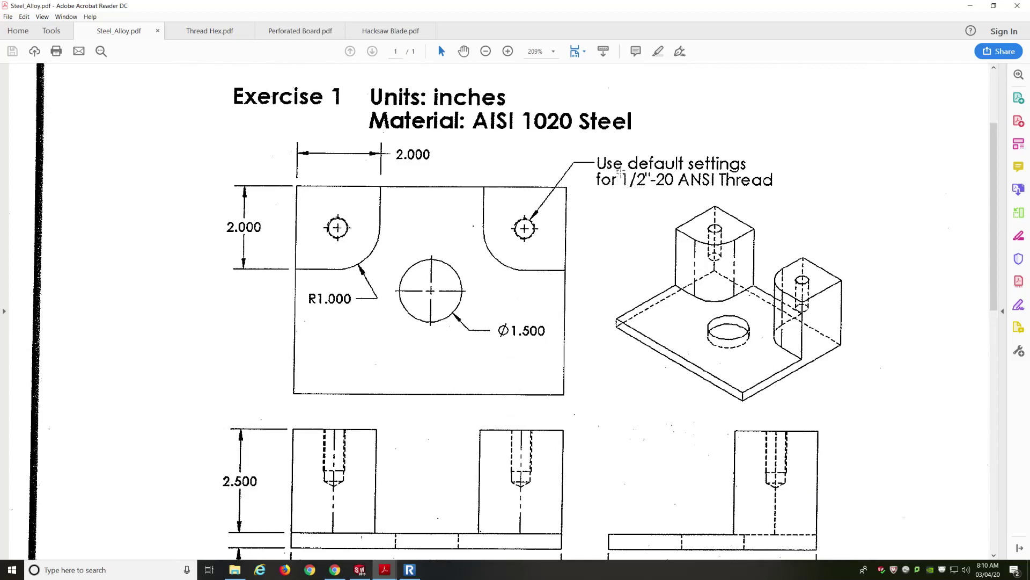
left_click_drag(621, 186, 671, 187)
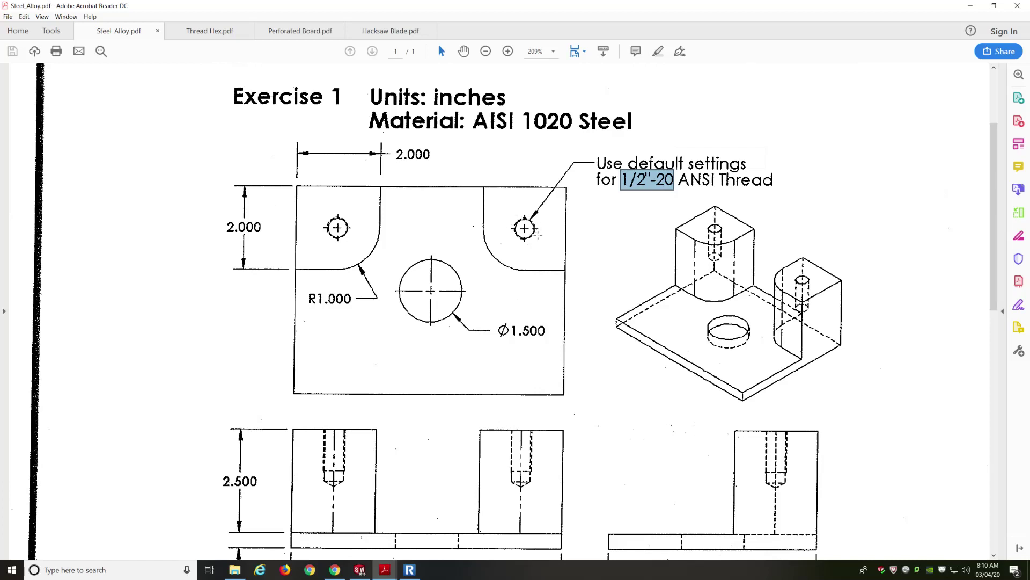
scroll(538, 234, "down", 3)
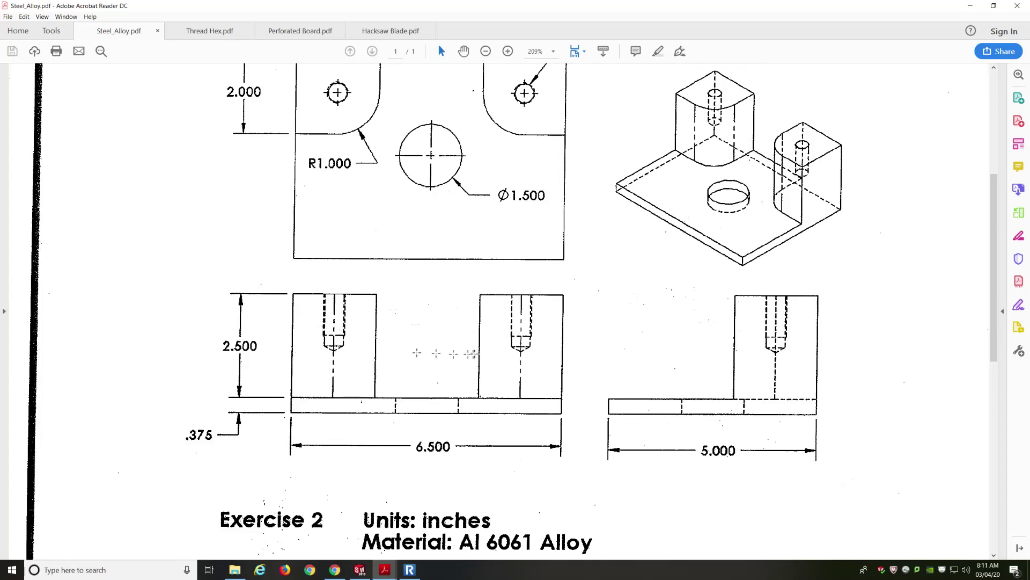
scroll(421, 356, "up", 2)
scroll(420, 356, "up", 1)
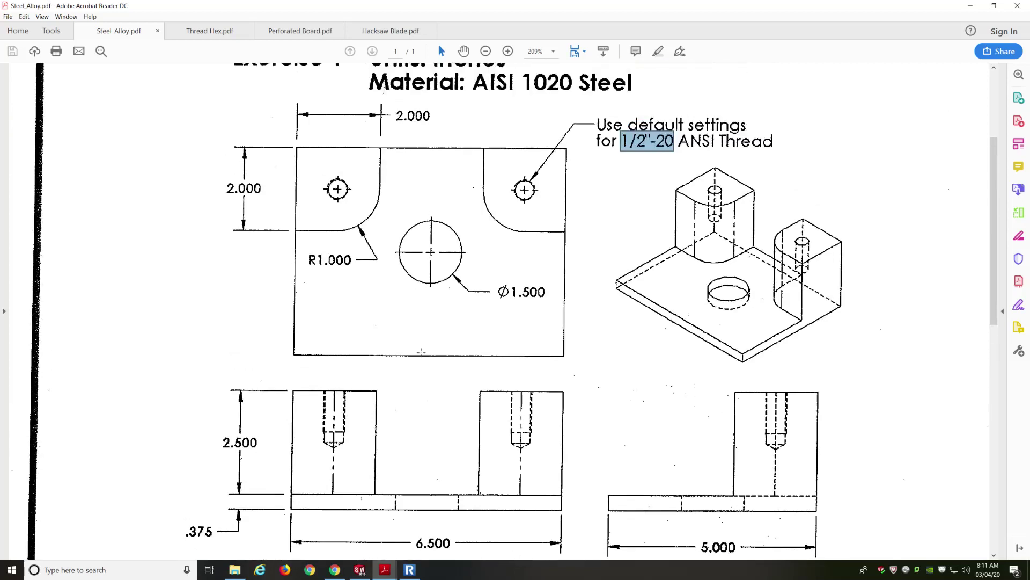
left_click(637, 150)
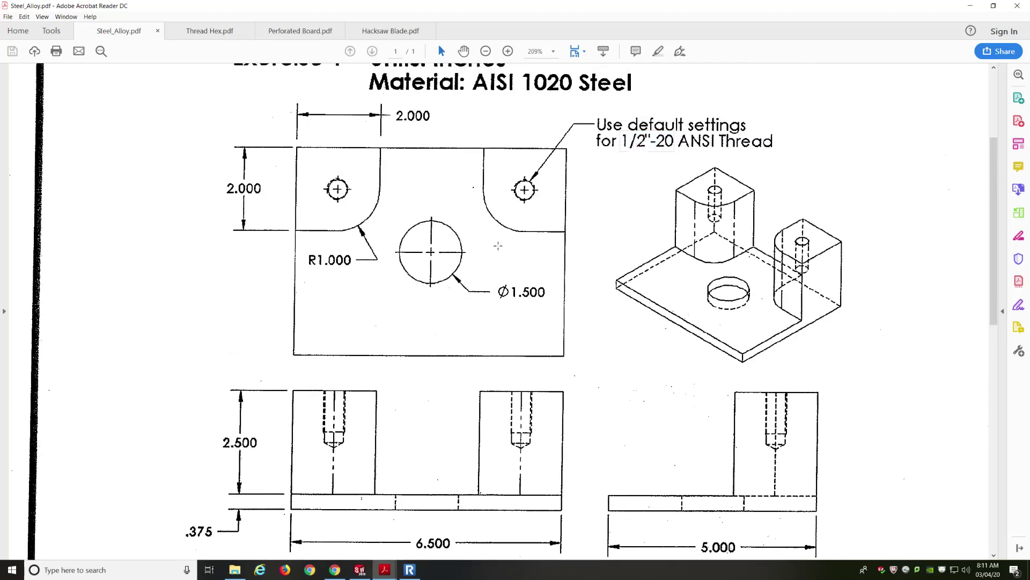
- Switch to SOLIDWORKS and set the part's document units to IPS (inch, pound, second)
double_click(706, 11)
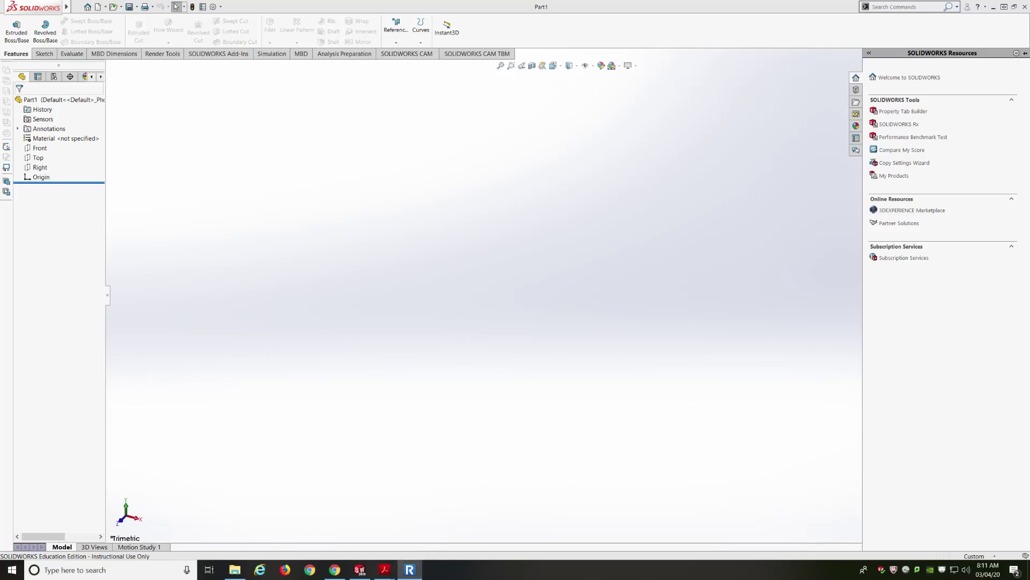
left_click(375, 223)
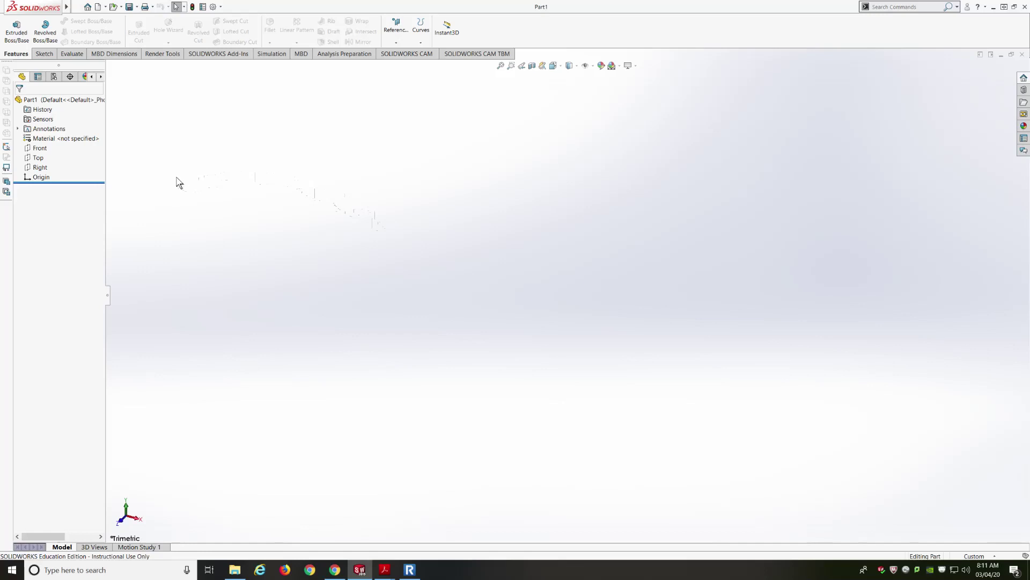
left_click(30, 159)
left_click(33, 145)
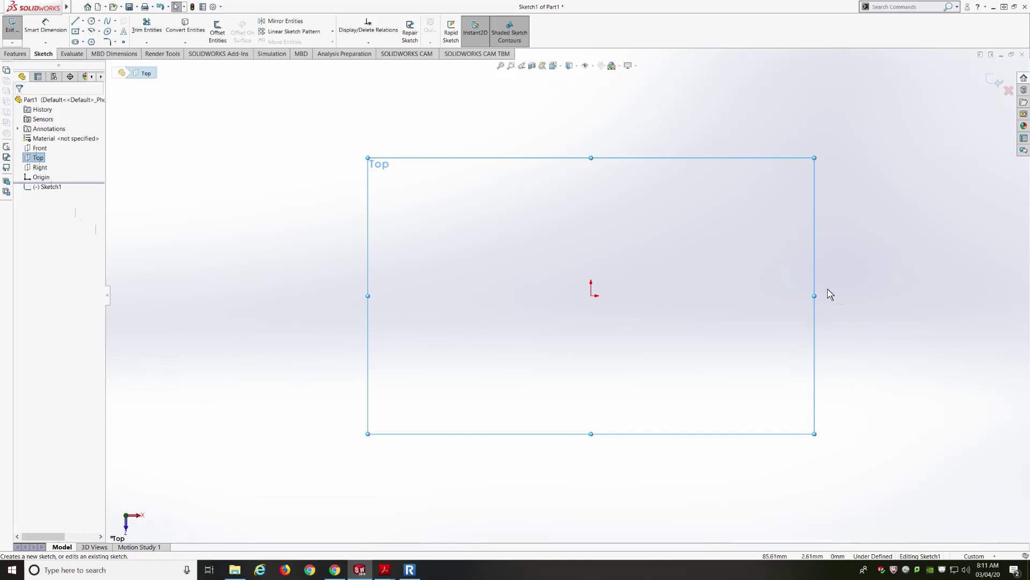
left_click(978, 553)
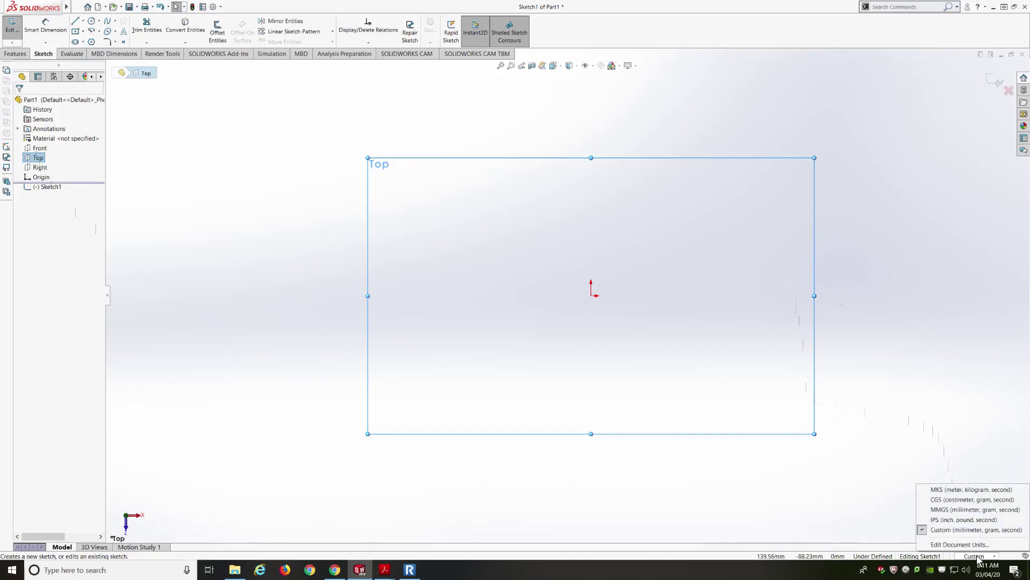
left_click(963, 523)
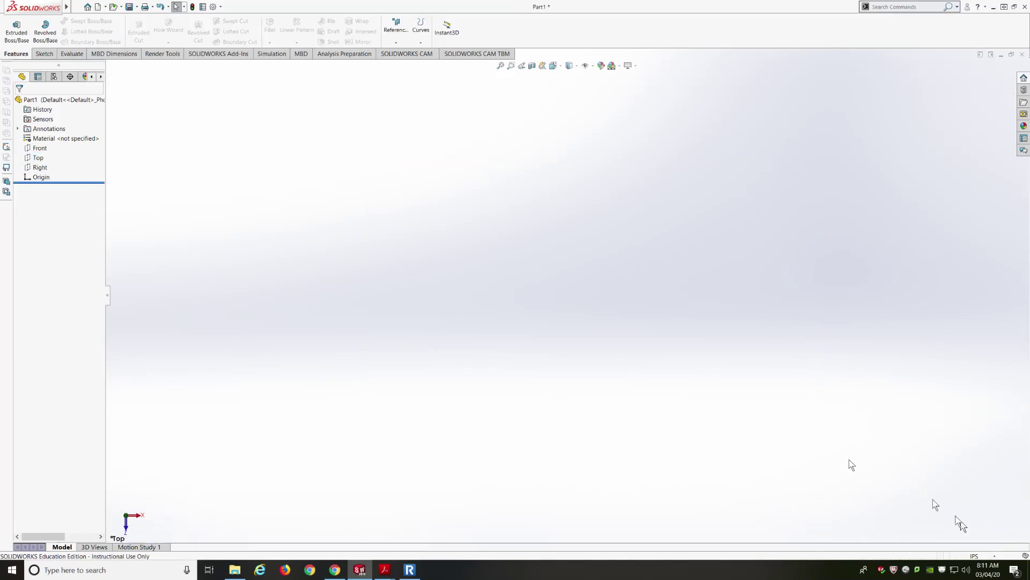
- On the Top plane, sketch a center rectangle about 5.12 by 3.66 in, centered on the origin
left_click(36, 158)
left_click(35, 144)
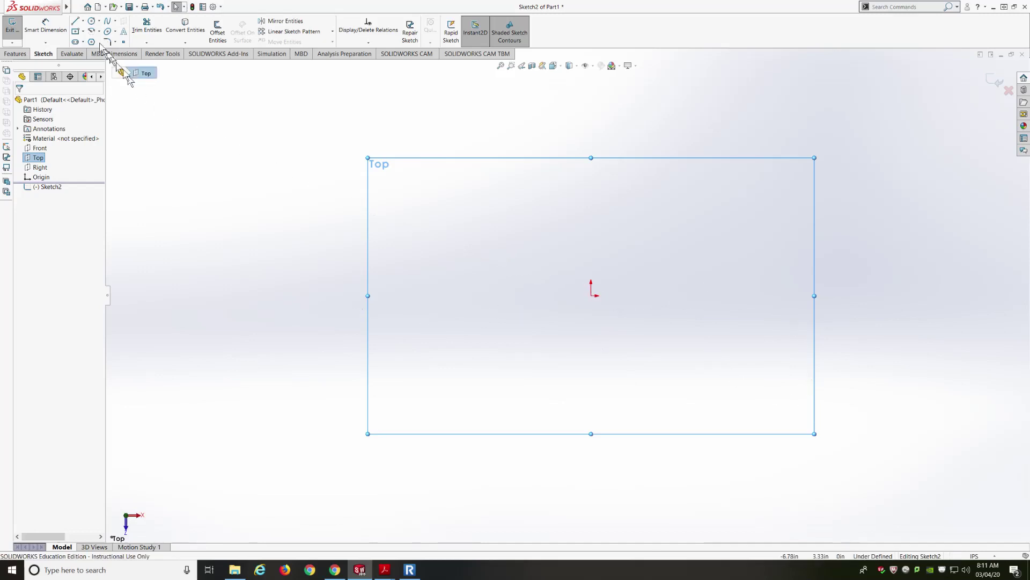
left_click(83, 32)
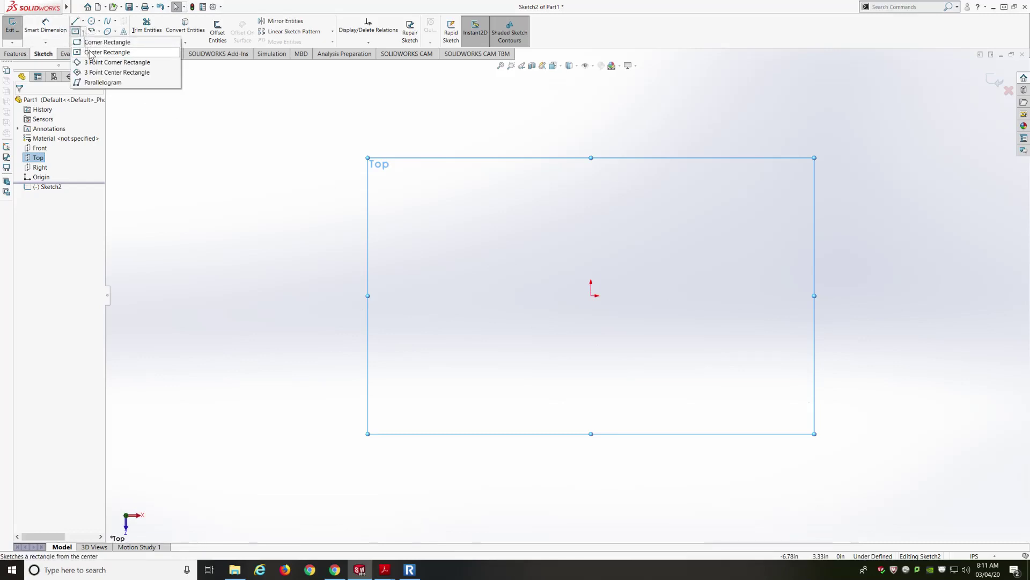
left_click(90, 52)
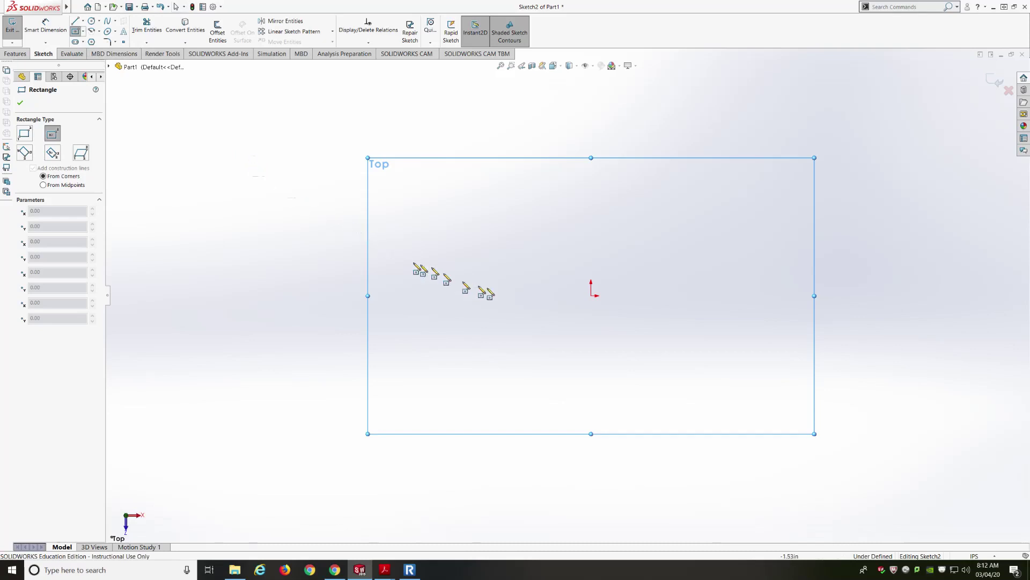
left_click(590, 295)
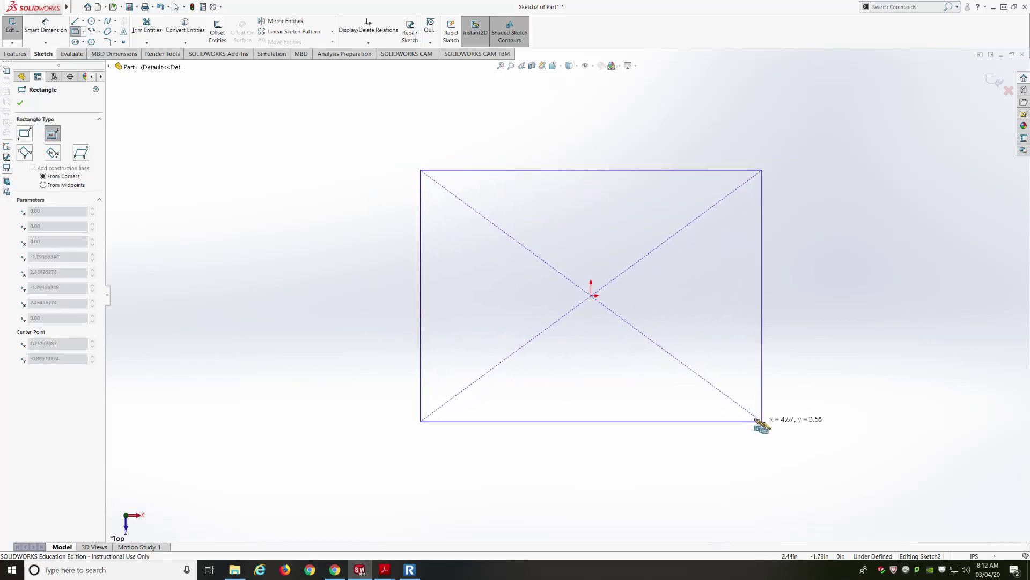
left_click(772, 425)
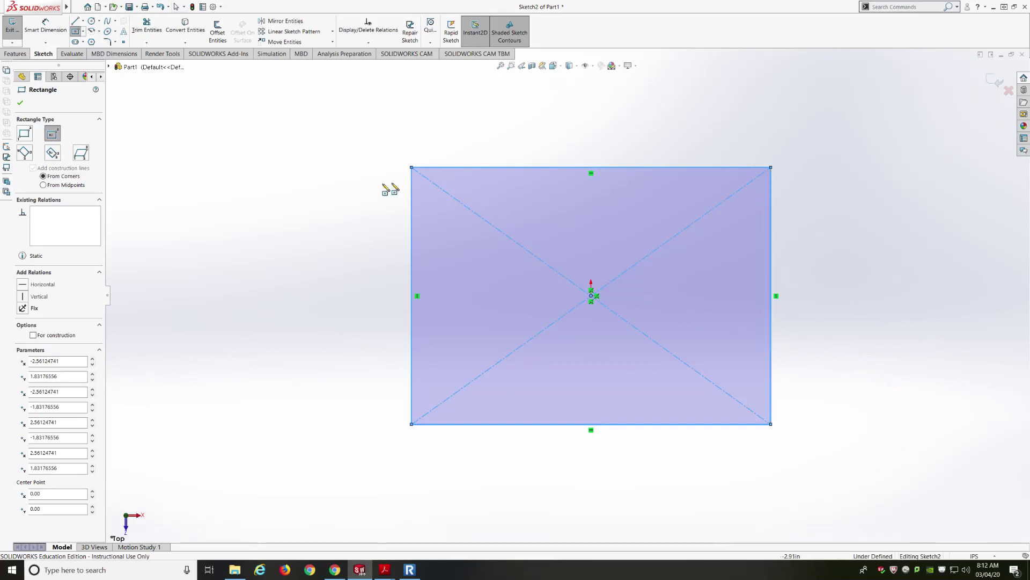
- Dimension the rectangle's lower horizontal edge to 6.500 in
left_click(76, 31)
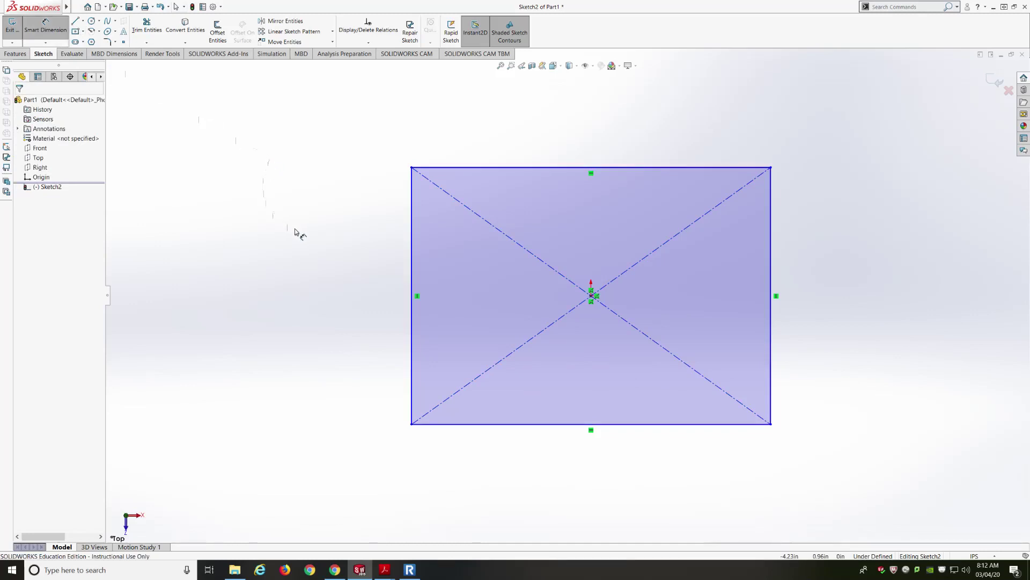
left_click(563, 424)
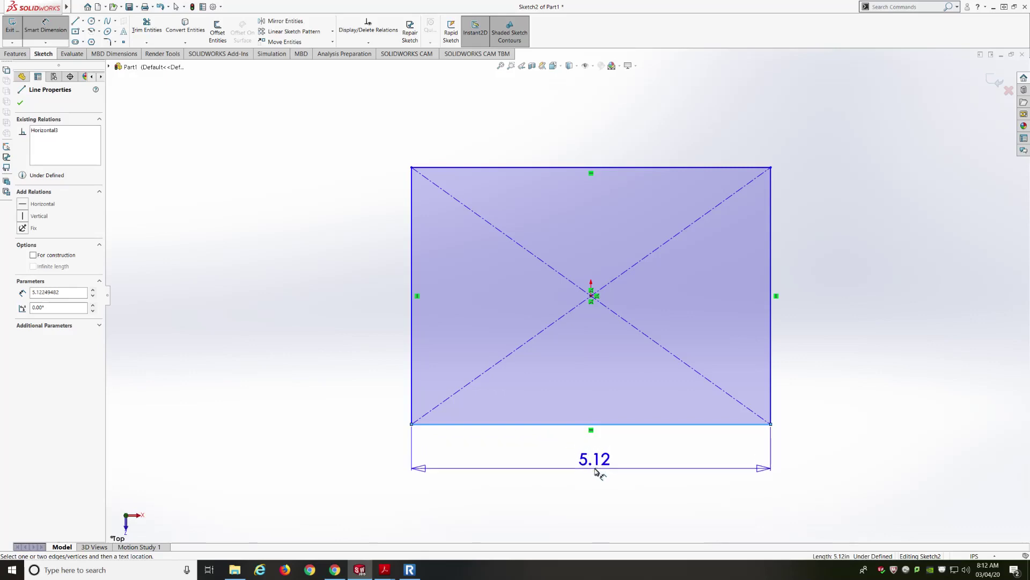
left_click(596, 471)
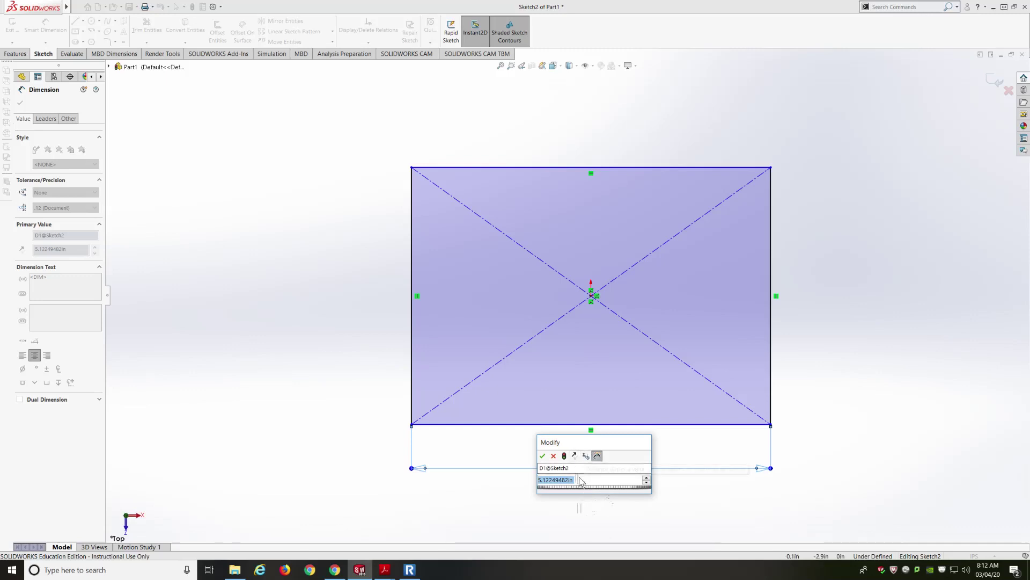
type("6.500")
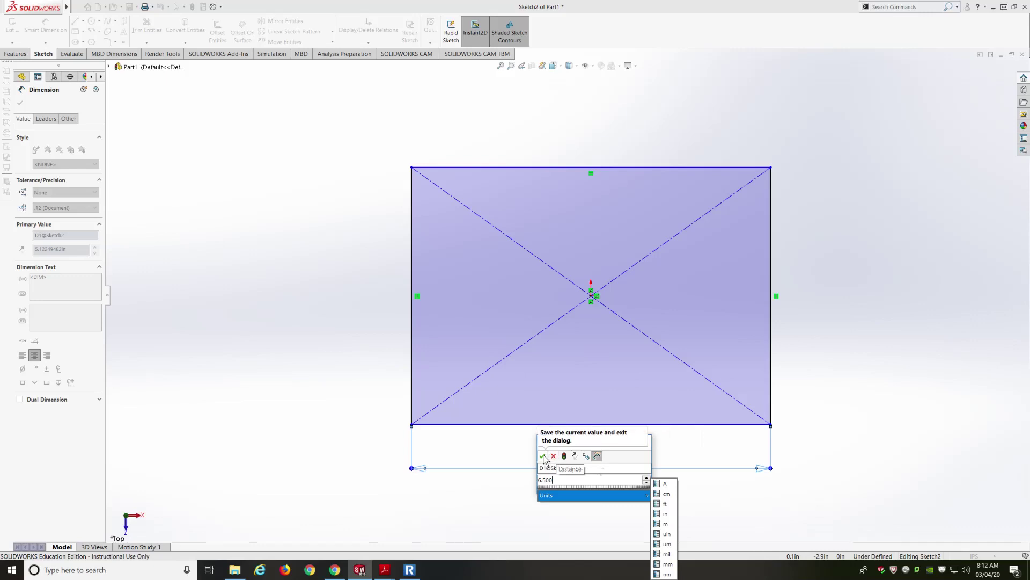
left_click(609, 467)
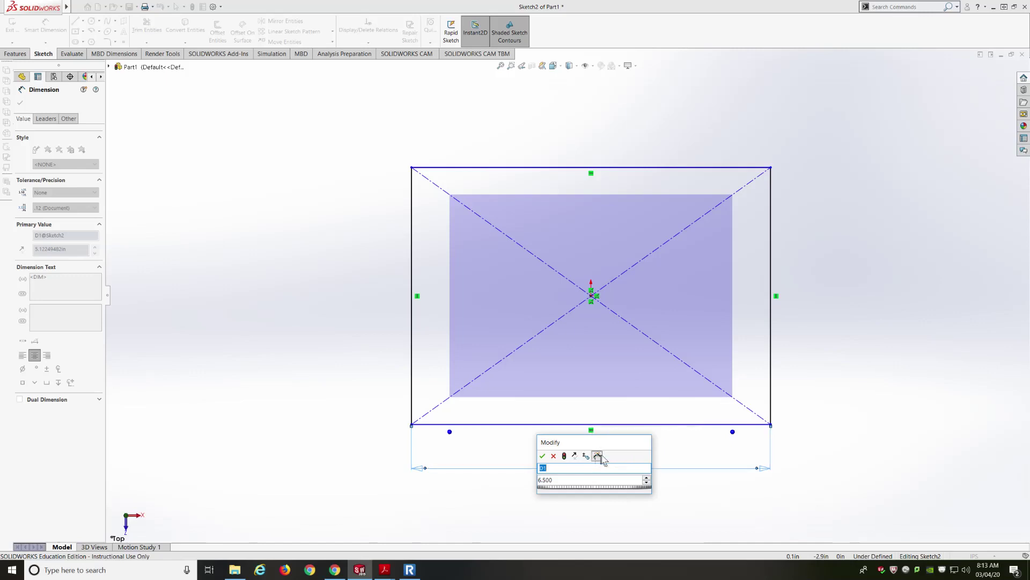
left_click(598, 456)
left_click_drag(619, 443, 521, 440)
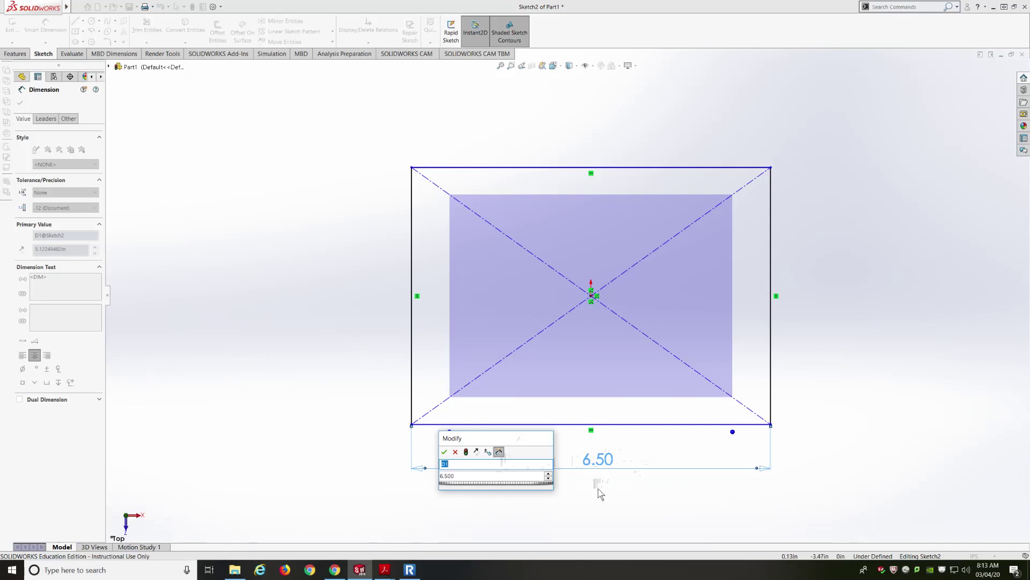
left_click(499, 451)
left_click(444, 452)
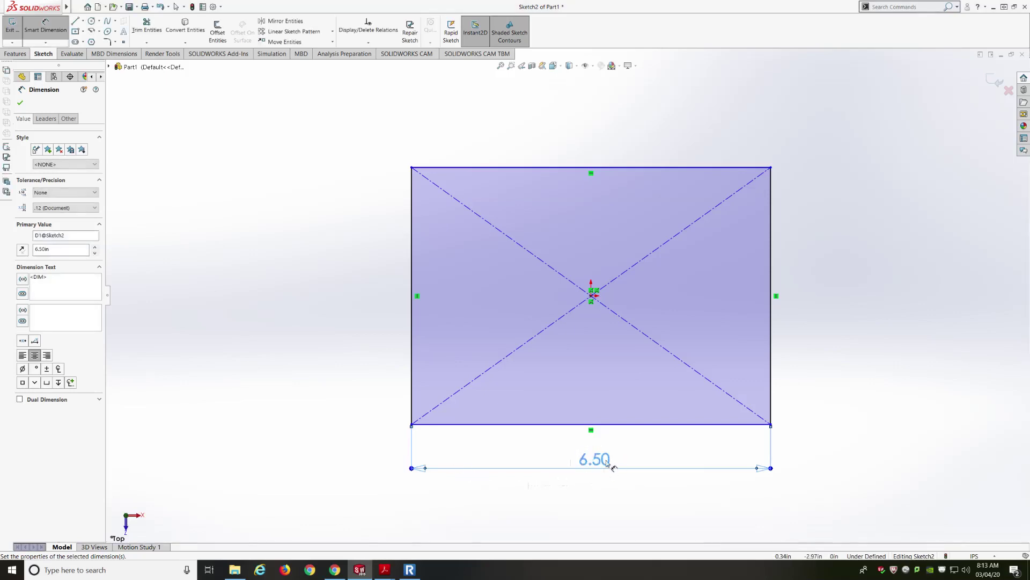
- Dimension the rectangle's right vertical edge to 5.000 in
left_click(772, 331)
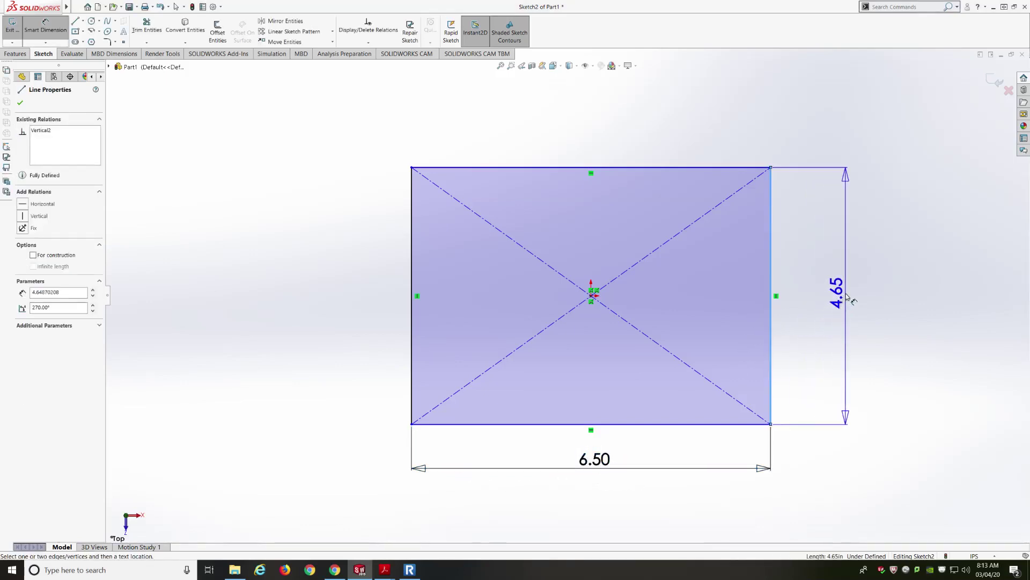
left_click(845, 314)
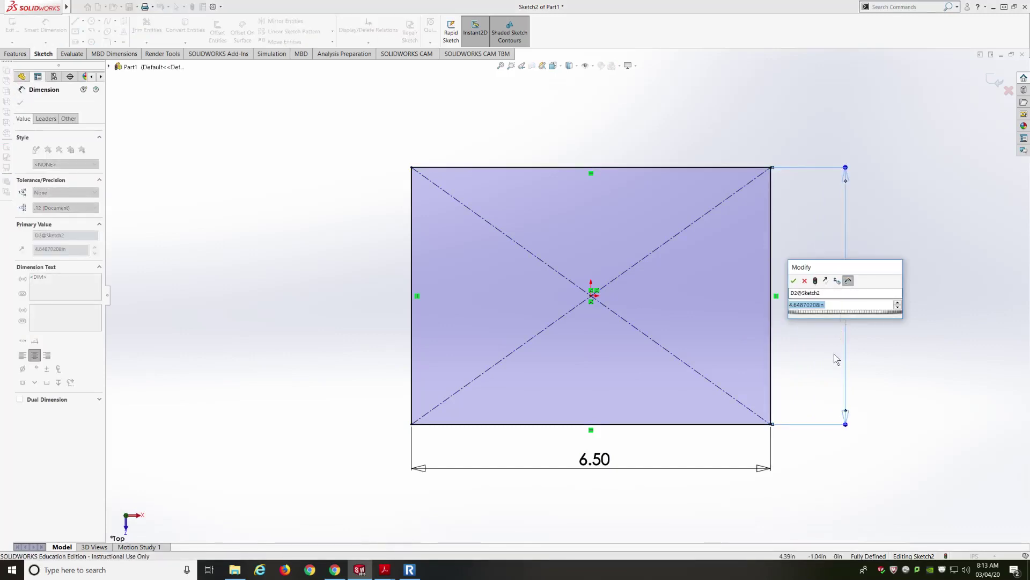
type("5.00")
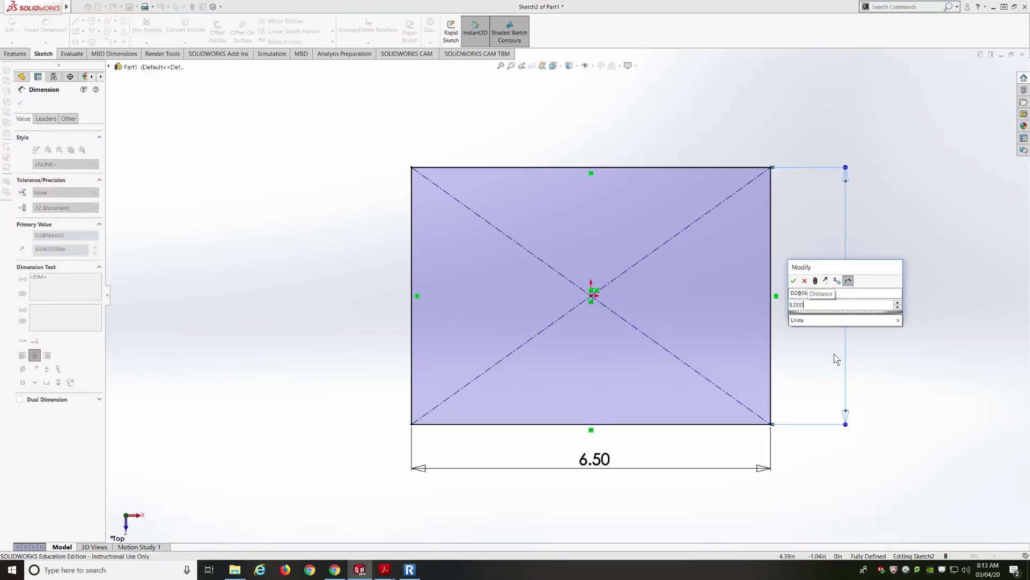
key("Return")
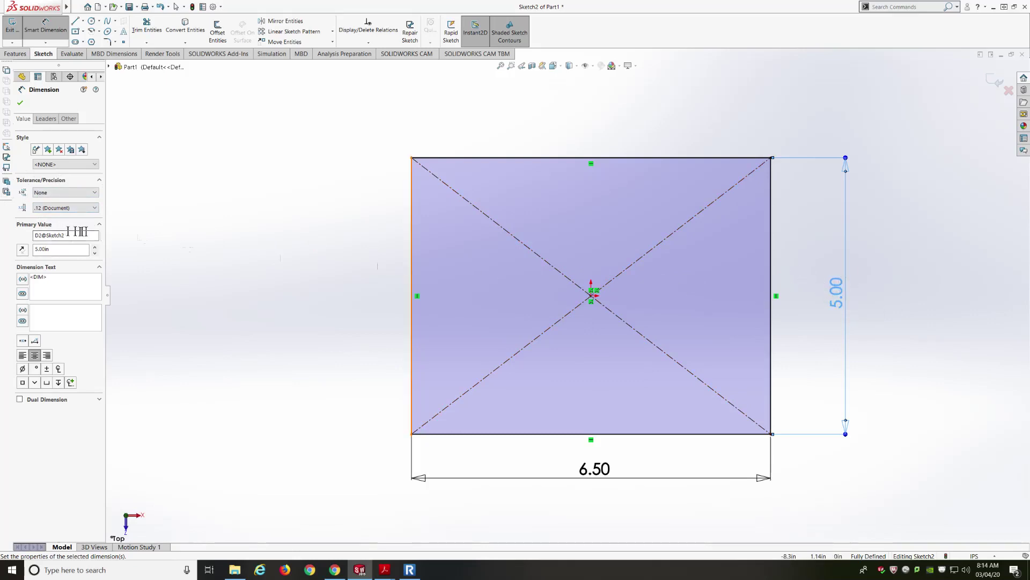
- Set the display precision of both the height and width dimensions to three decimal places (.123)
left_click(94, 208)
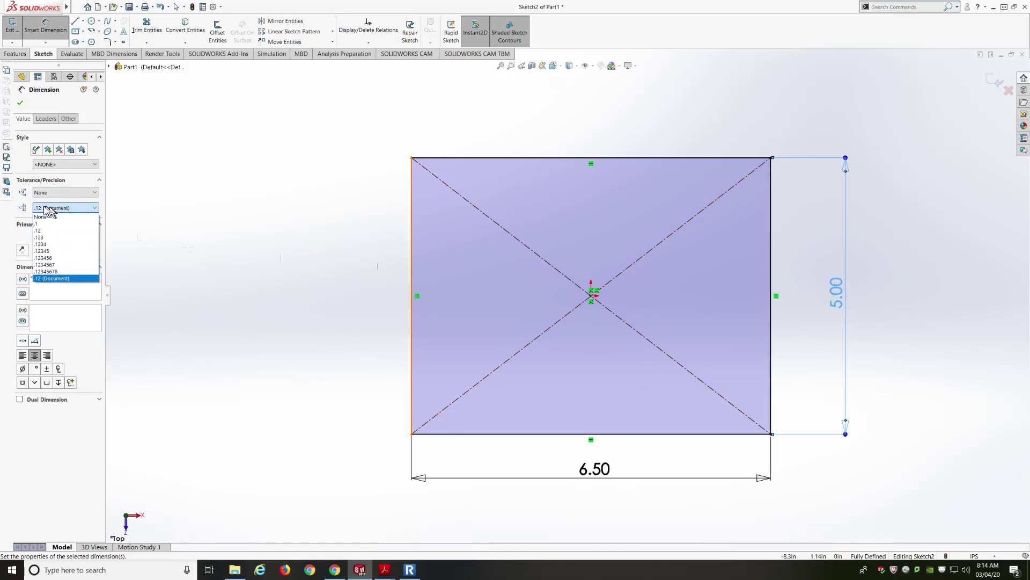
left_click(44, 237)
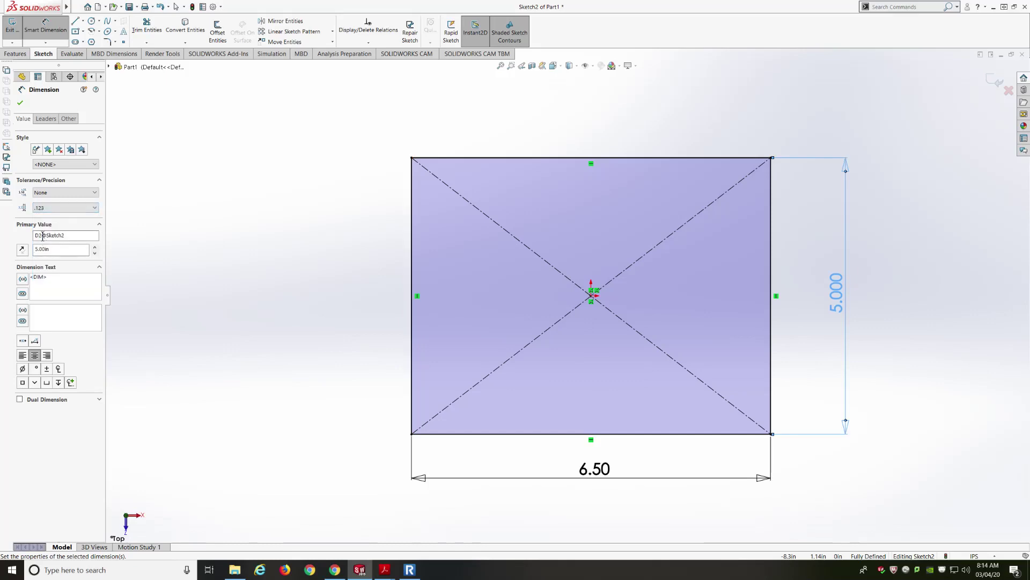
left_click(518, 479)
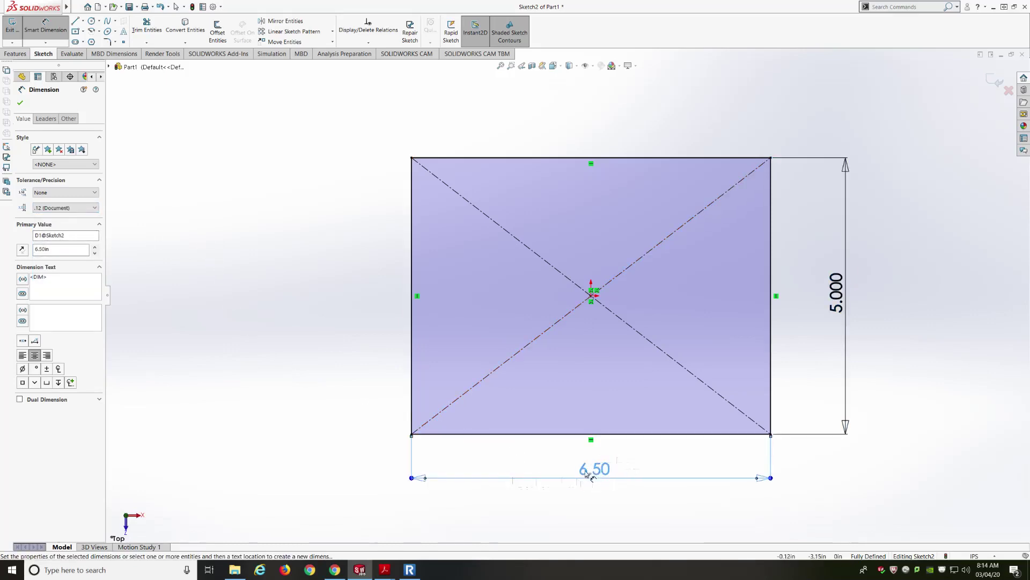
left_click(78, 208)
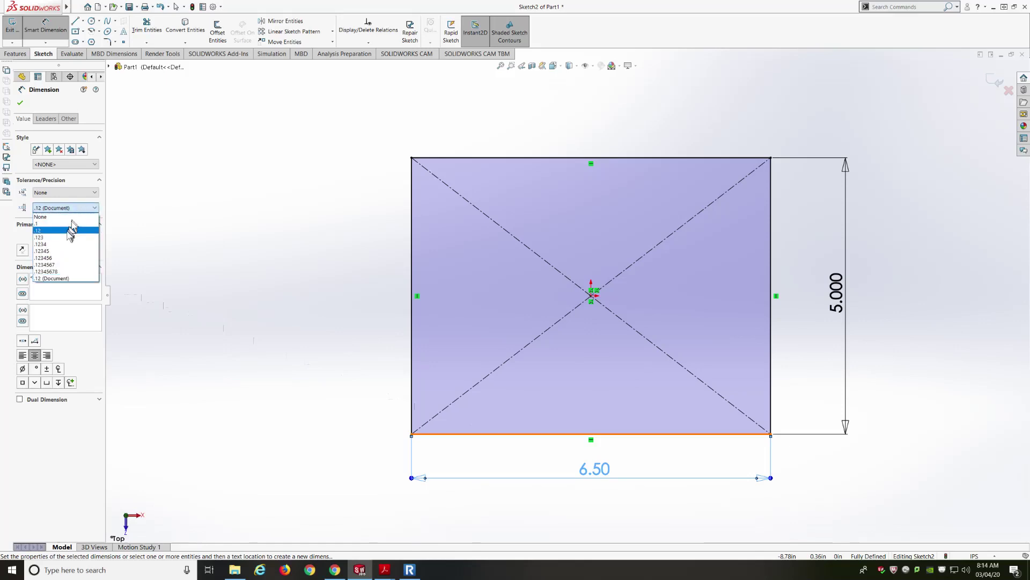
left_click(66, 228)
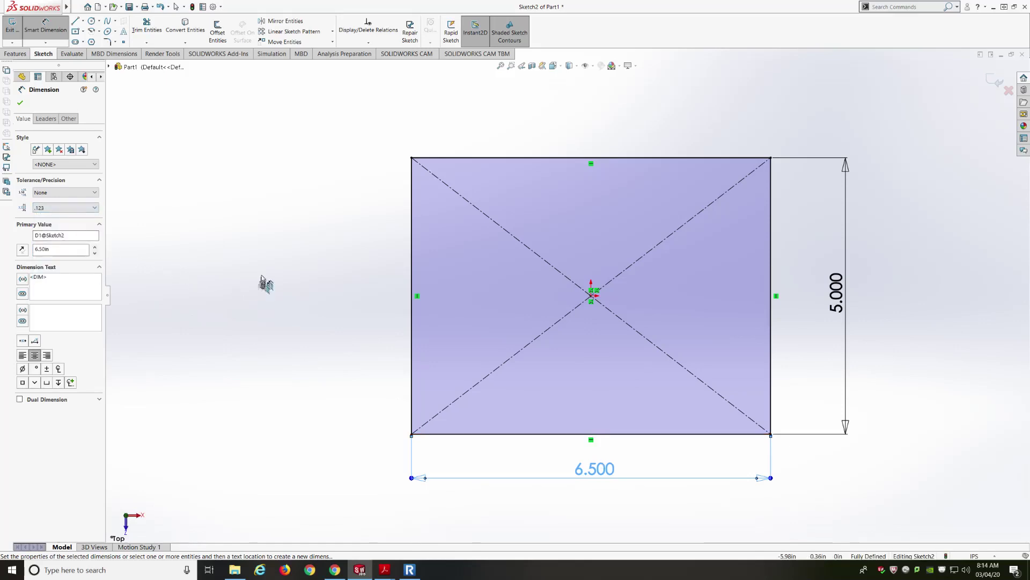
left_click(278, 252)
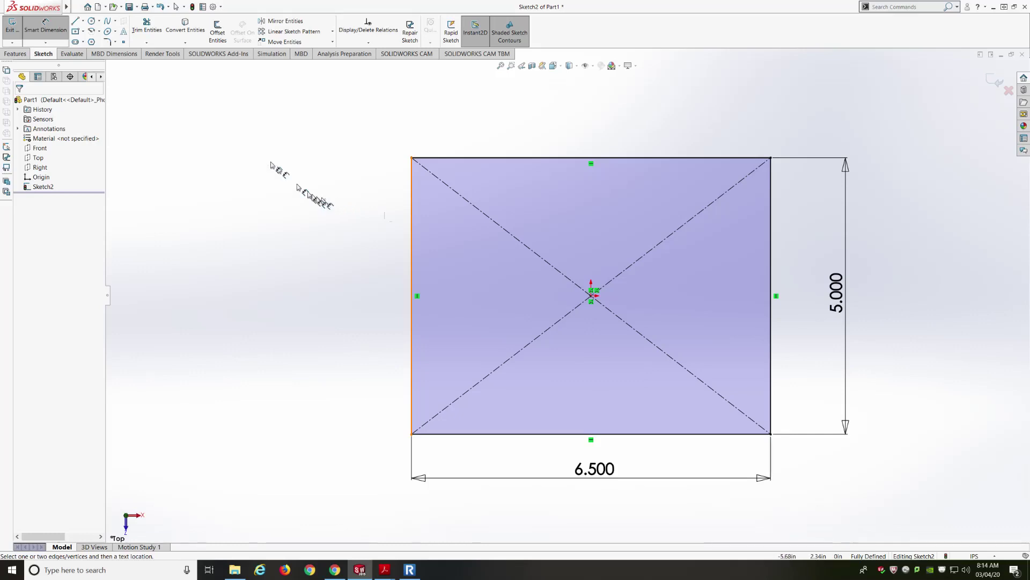
- Sketch a circle about 2.01 in in diameter centered on the origin inside the rectangle
left_click(91, 22)
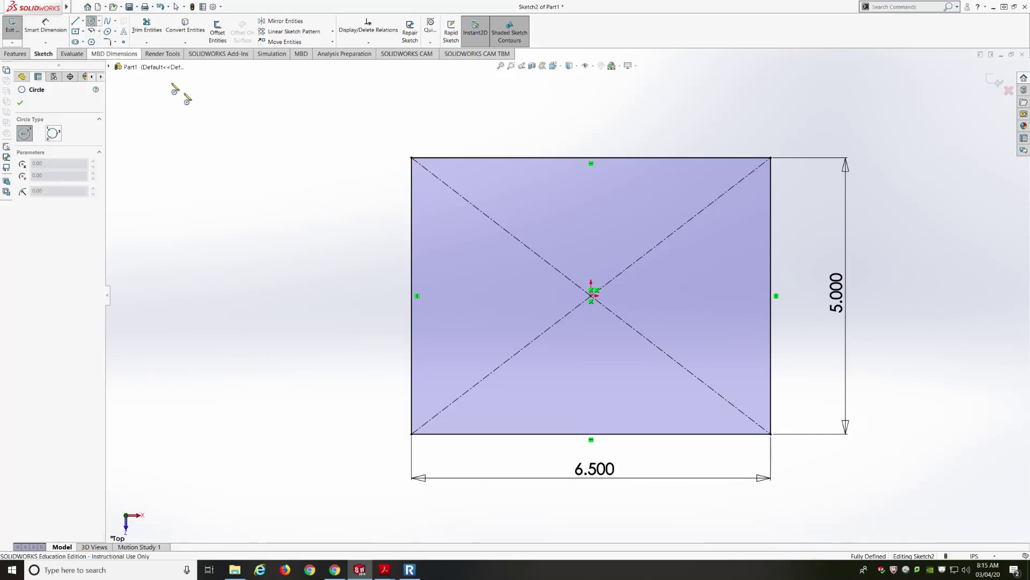
left_click(591, 297)
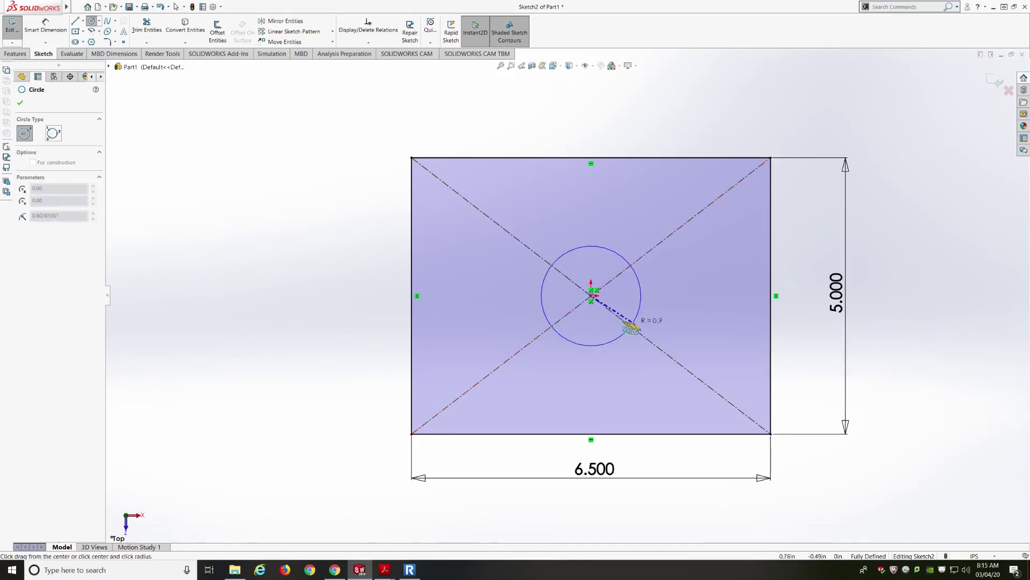
left_click(641, 318)
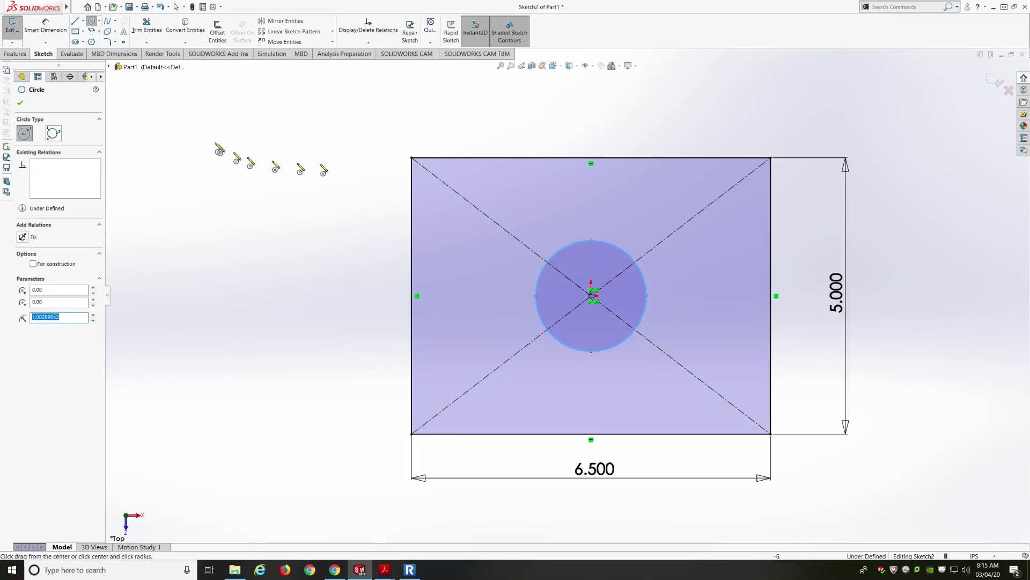
- Dimension the circle's diameter to 1.500 in
left_click(46, 32)
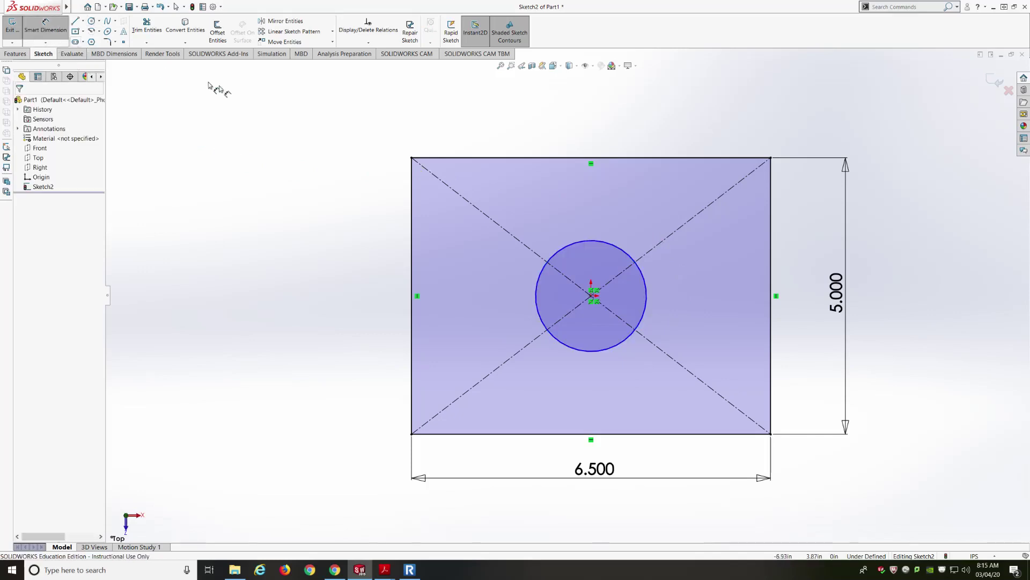
left_click(624, 251)
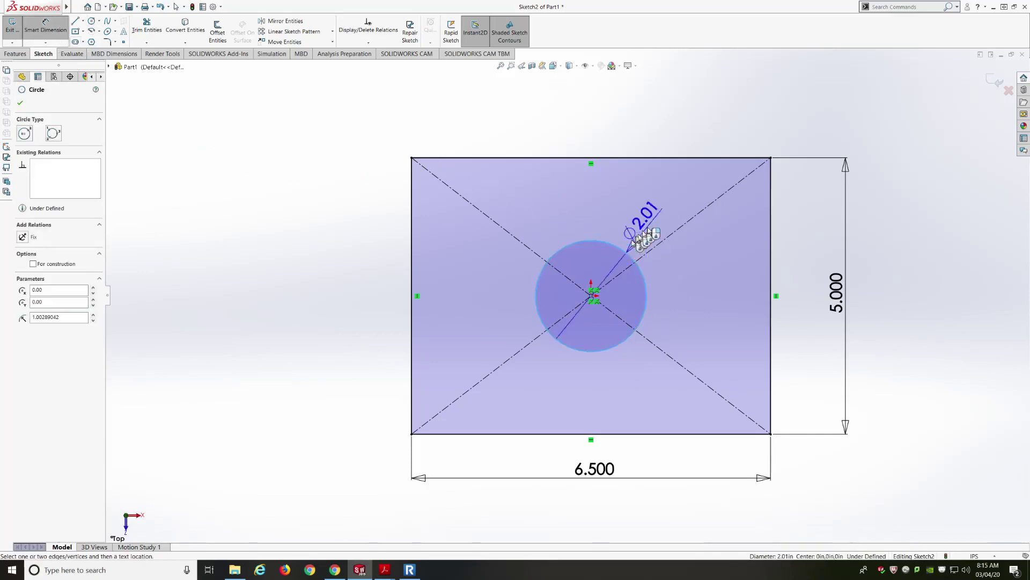
left_click(675, 220)
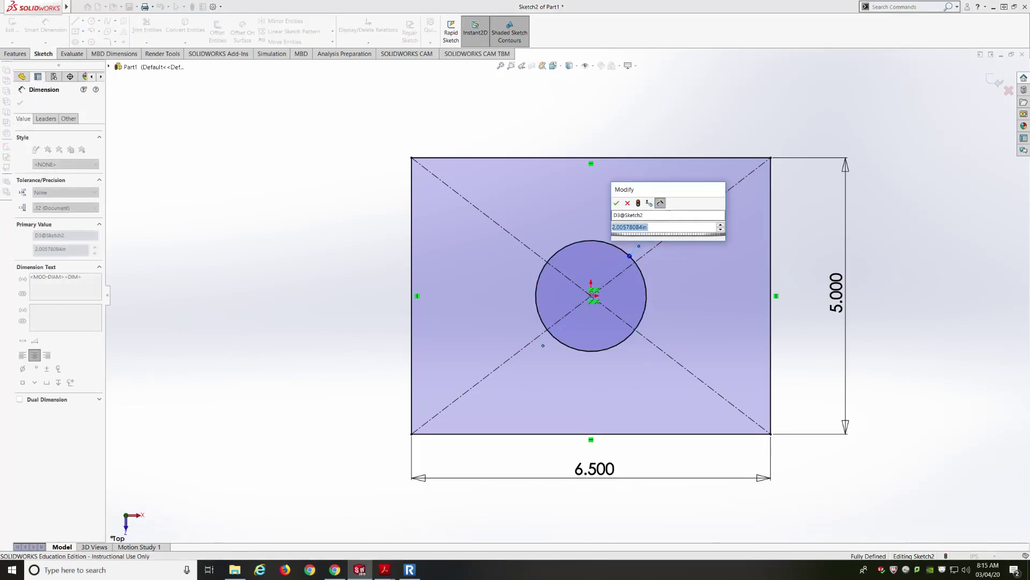
type("1.500")
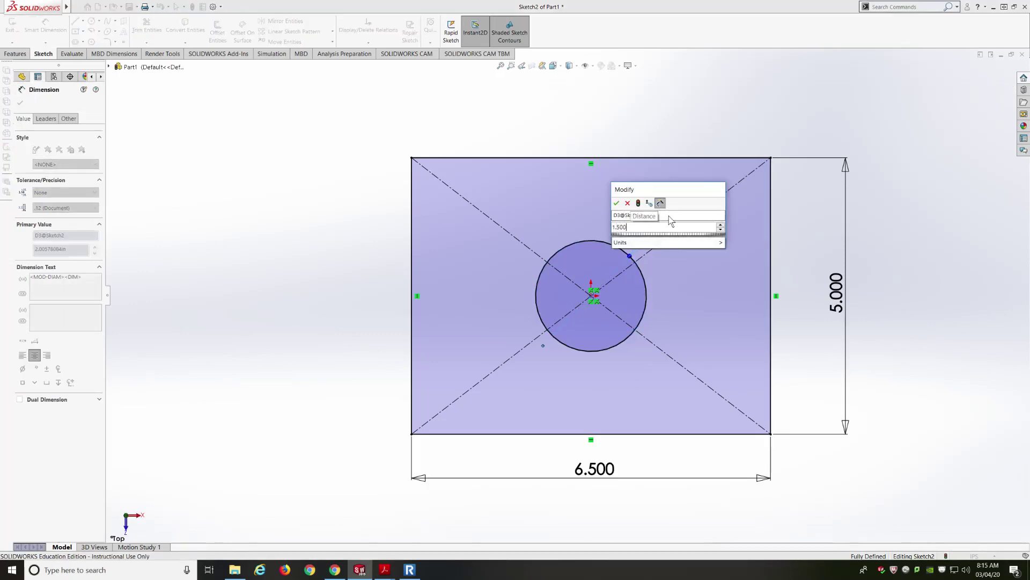
key("Return")
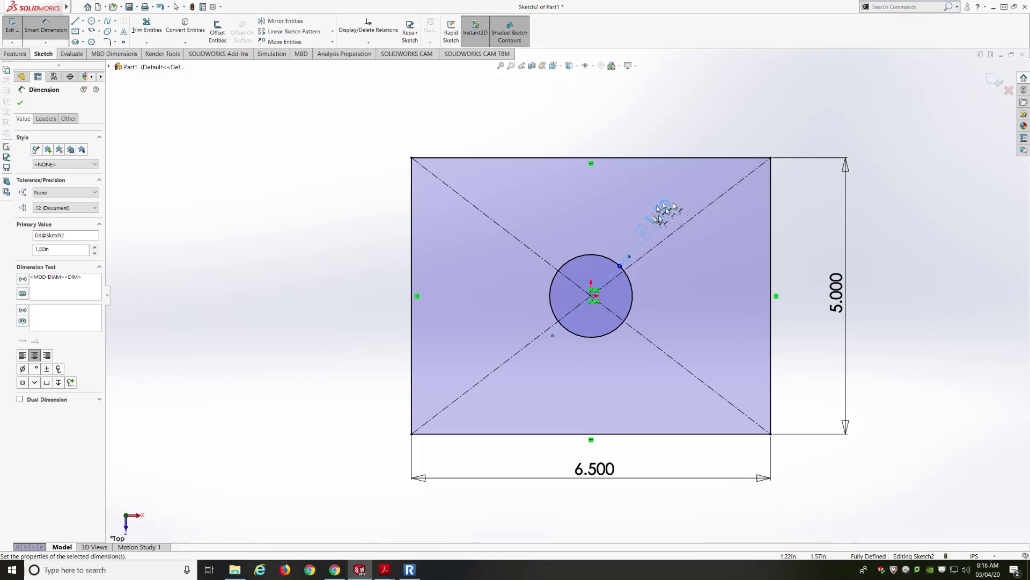
- Set the display precision of the circle's diameter dimension to three decimal places (.123)
left_click(68, 209)
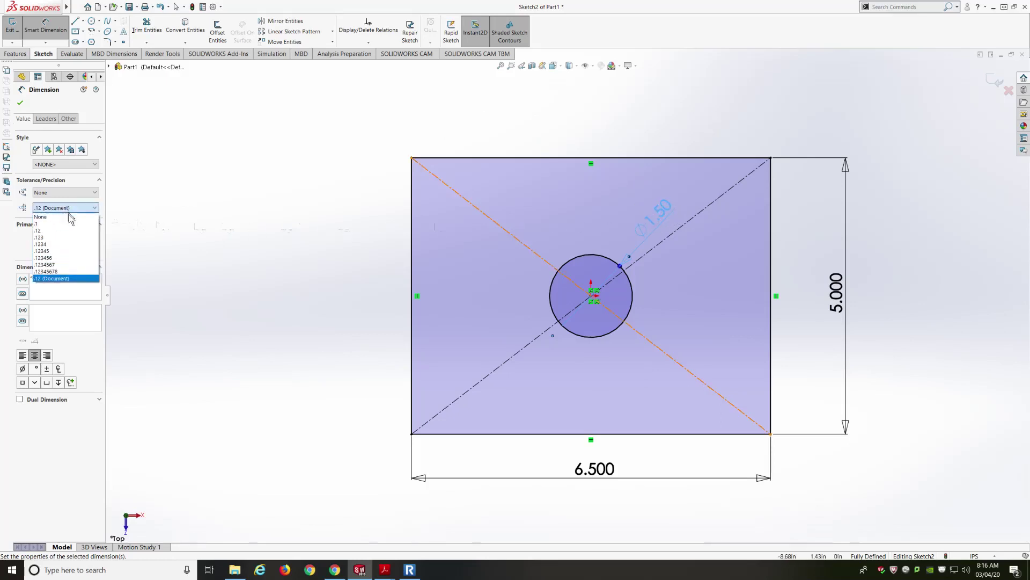
left_click(68, 238)
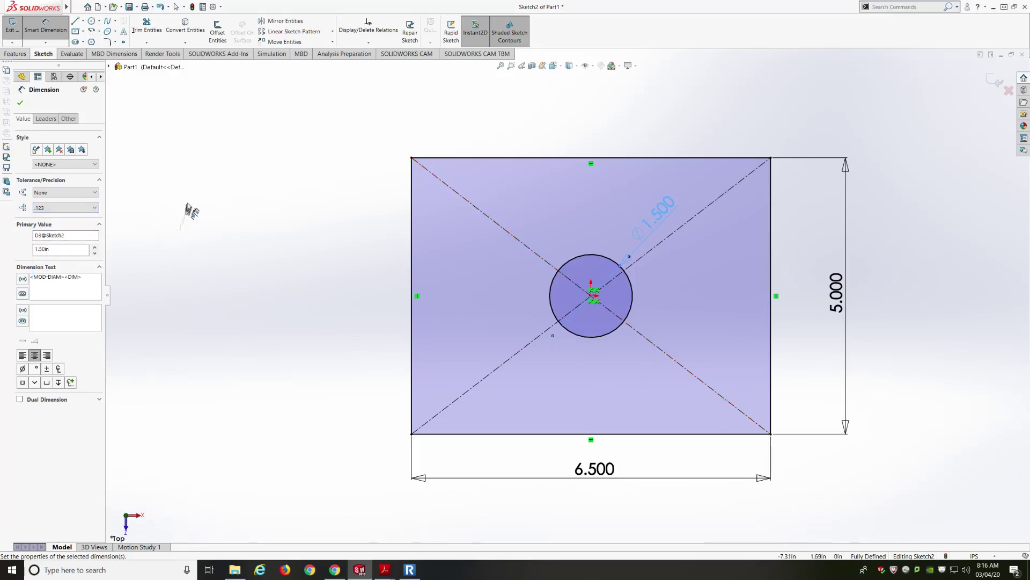
left_click(188, 208)
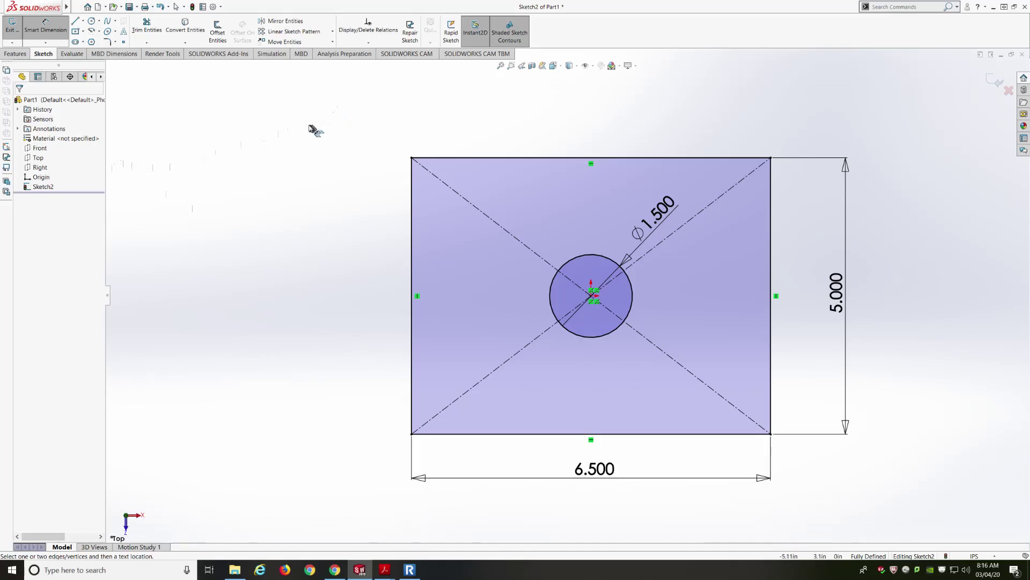
- Finish the sketch and extrude the plate profile with its center hole as a blind boss 0.375 in deep
left_click(12, 27)
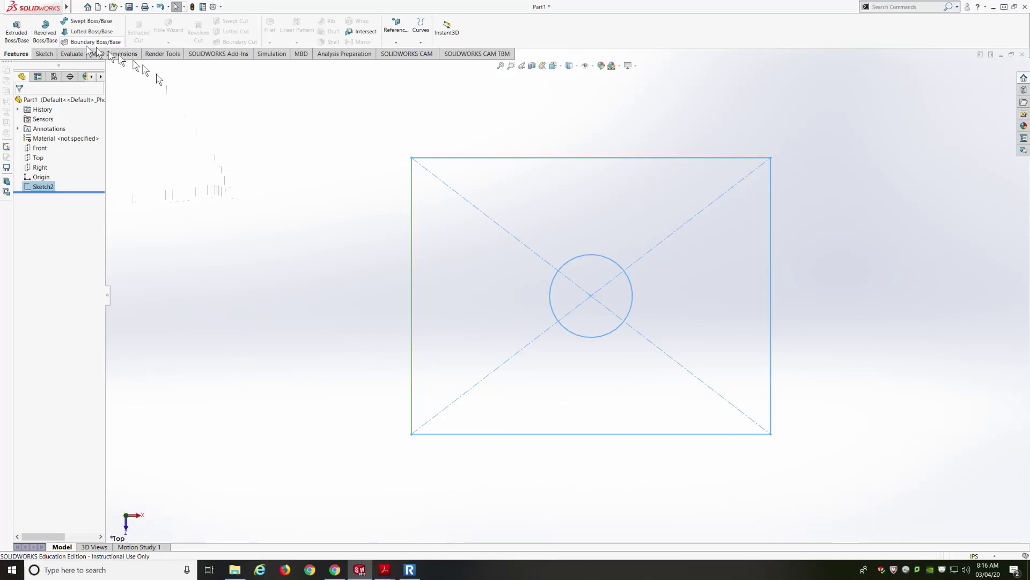
left_click(15, 30)
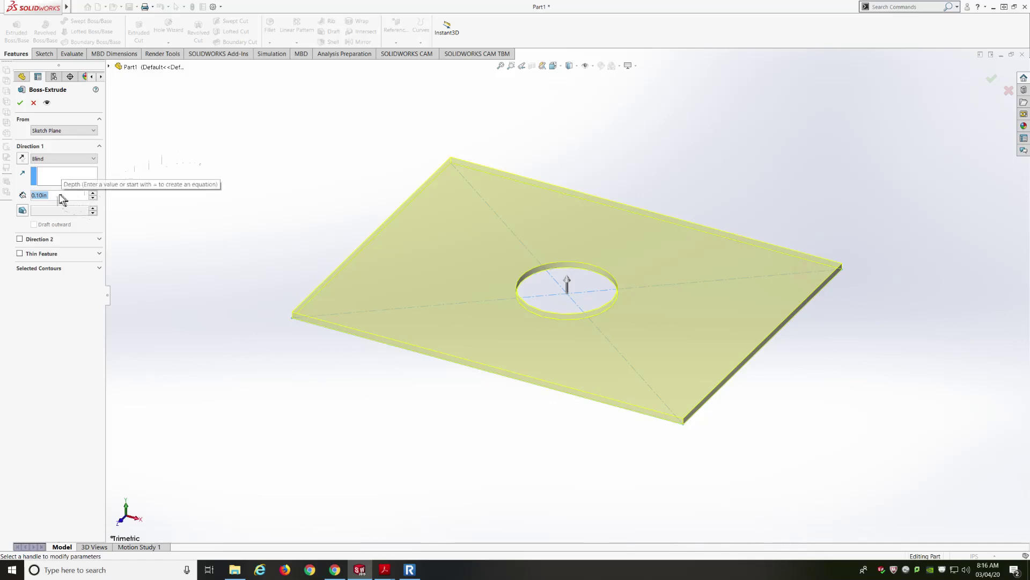
type(".375")
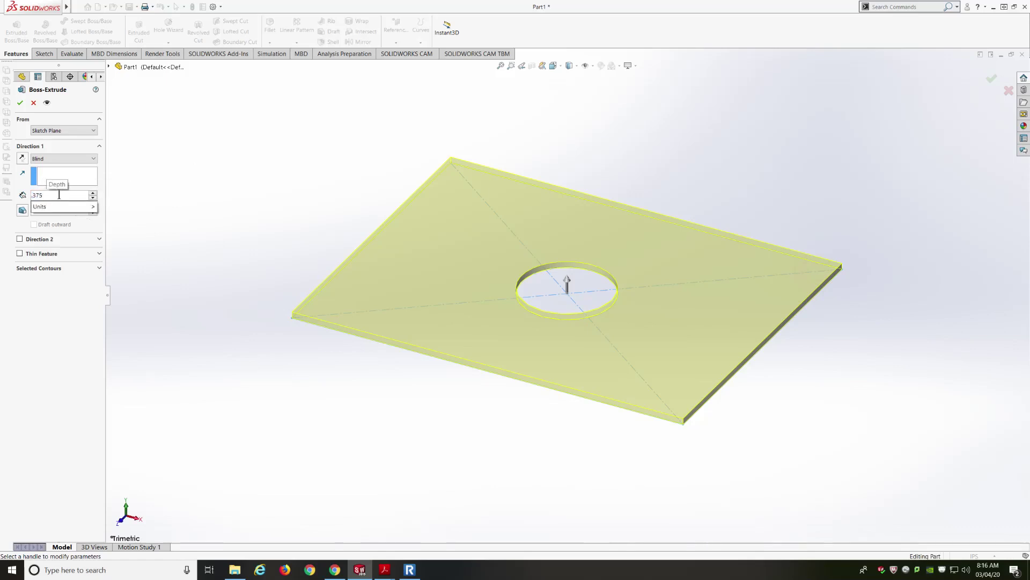
key("Return")
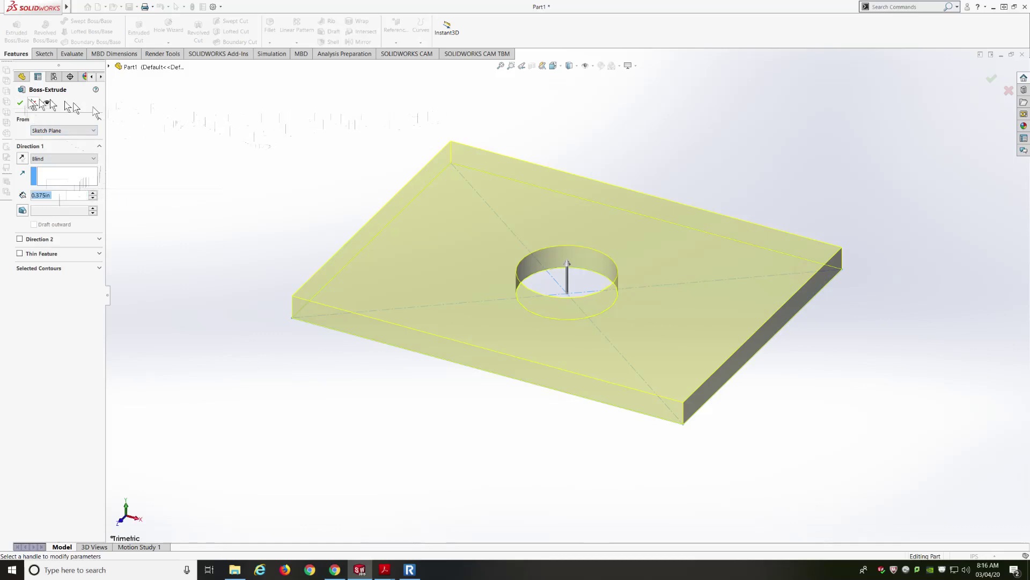
left_click(20, 103)
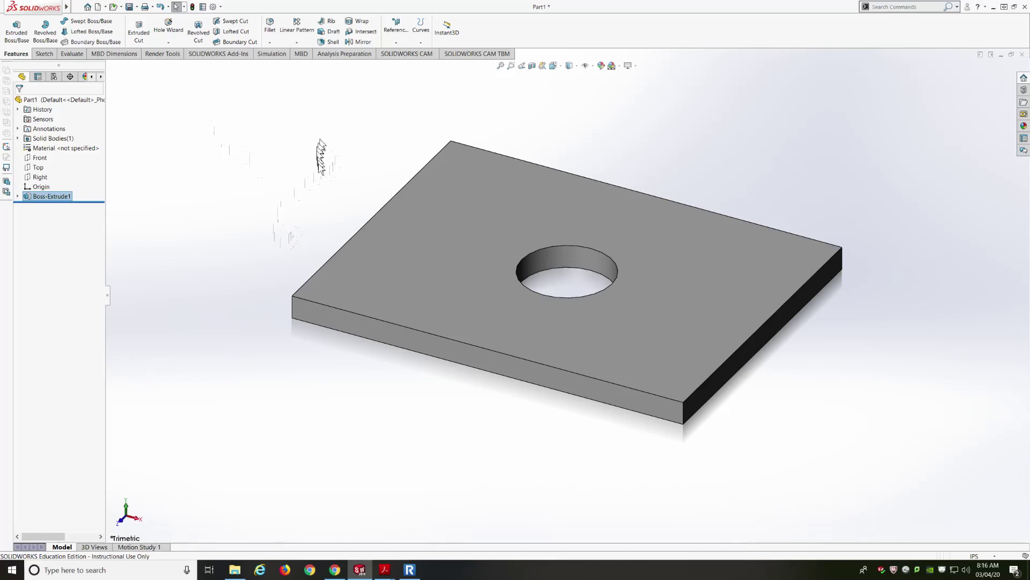
- On the plate's top face, sketch a corner rectangle about 1.78 by 1.39 in, starting at the face's upper-left corner
left_click(464, 202)
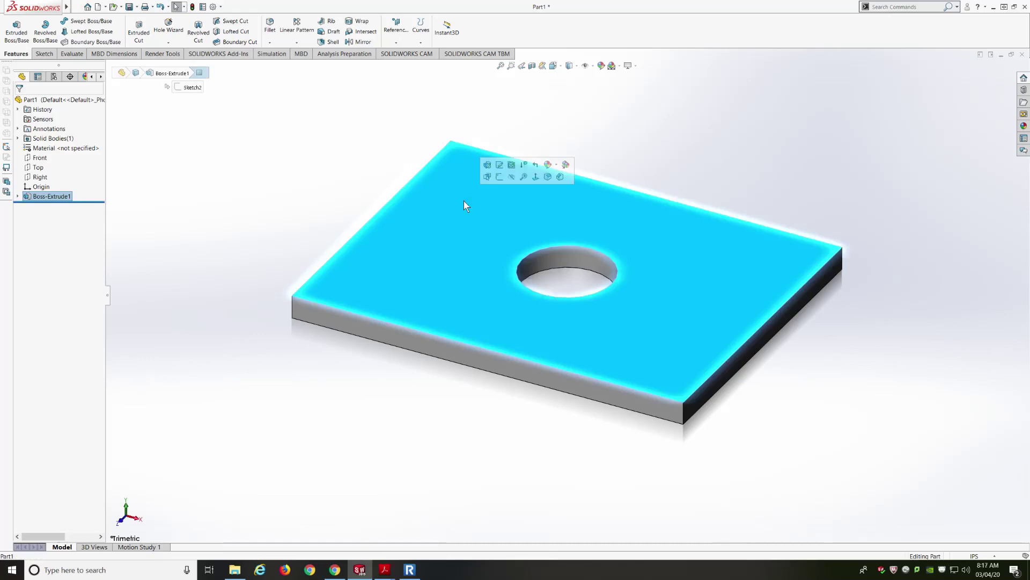
left_click(499, 177)
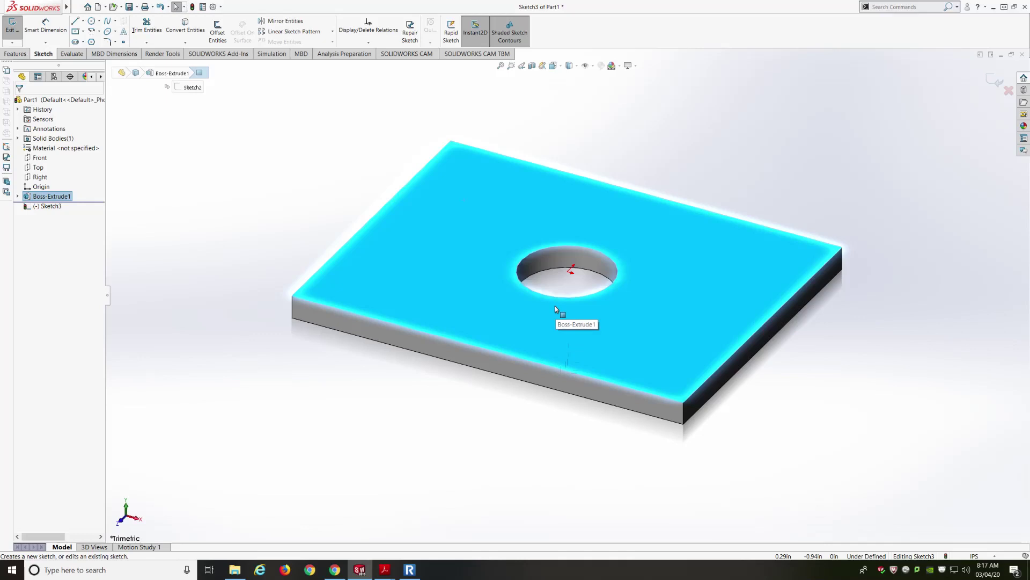
middle_click_drag(458, 301, 457, 360)
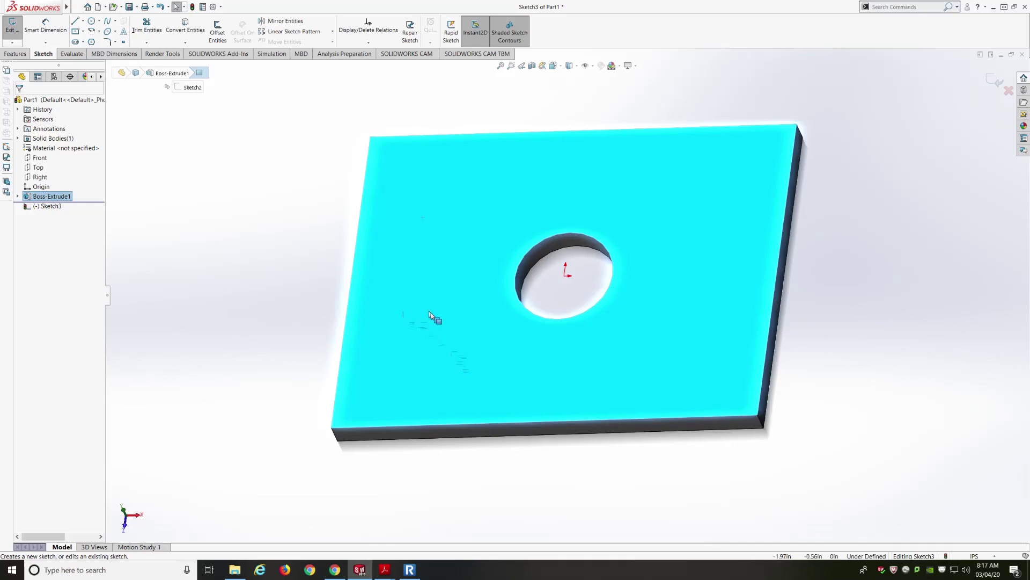
left_click(84, 34)
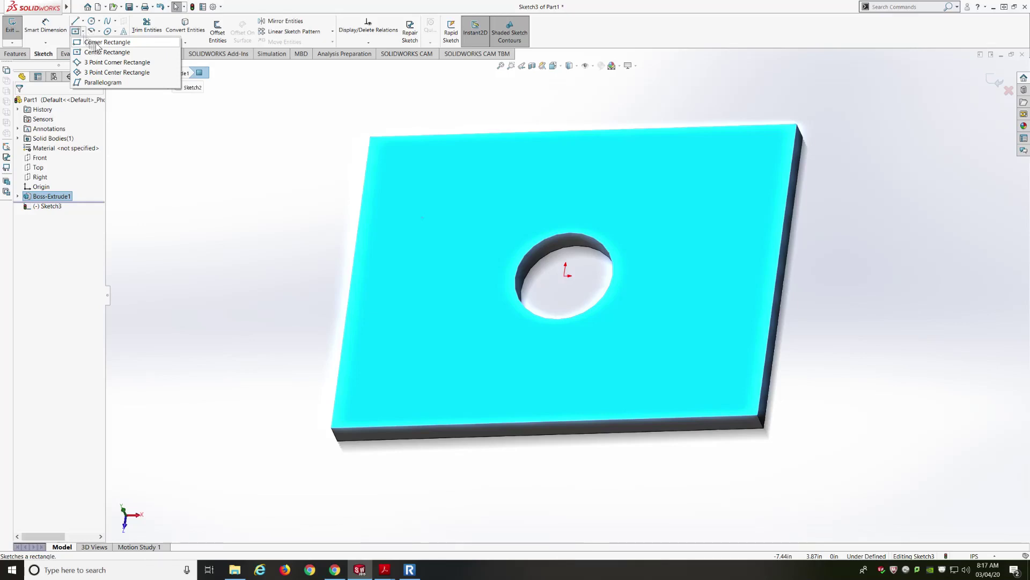
left_click(97, 42)
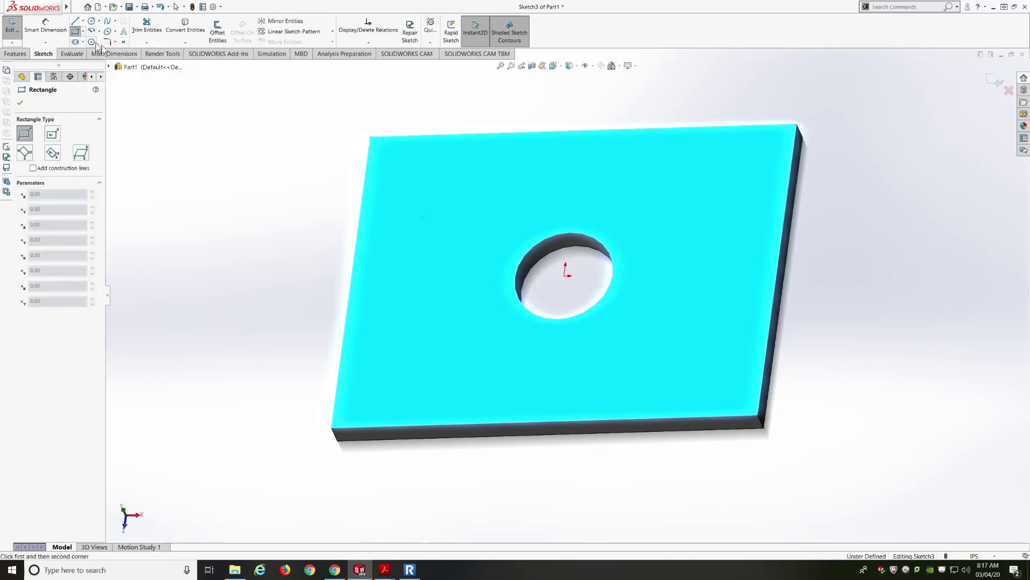
left_click(370, 138)
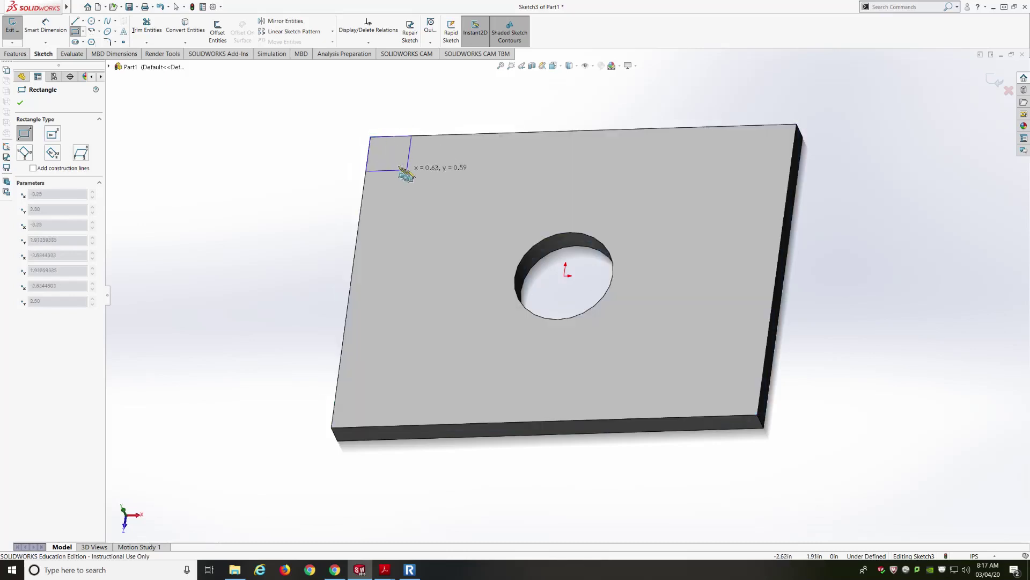
left_click(476, 214)
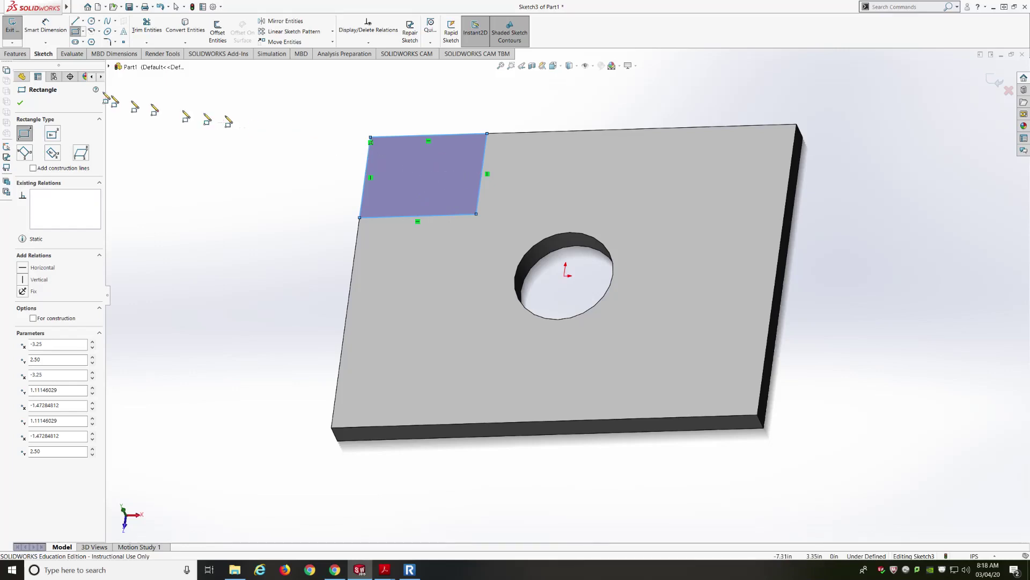
- Dimension the corner rectangle's upper horizontal edge to 2.000 in
left_click(52, 34)
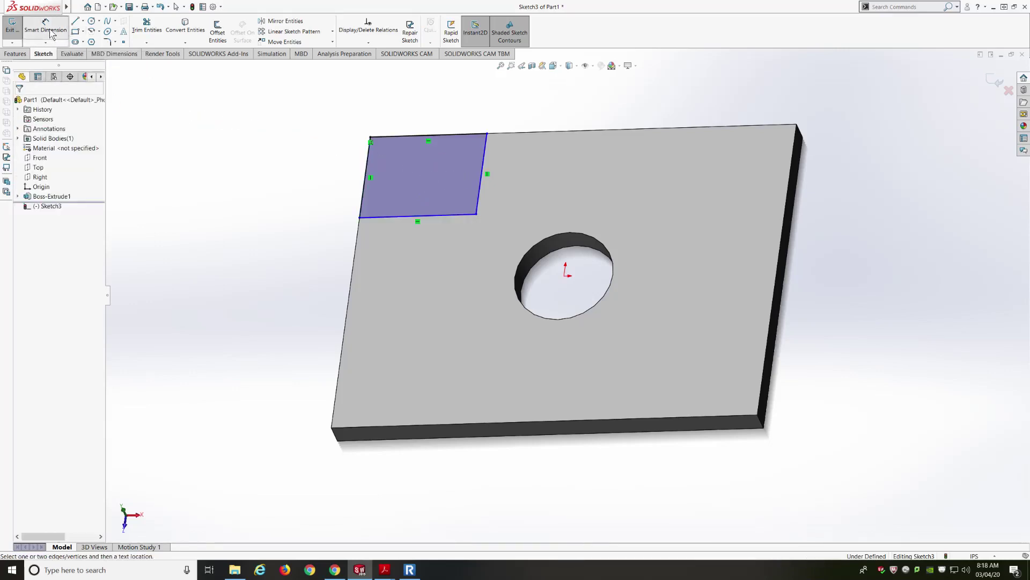
left_click(416, 135)
left_click(425, 109)
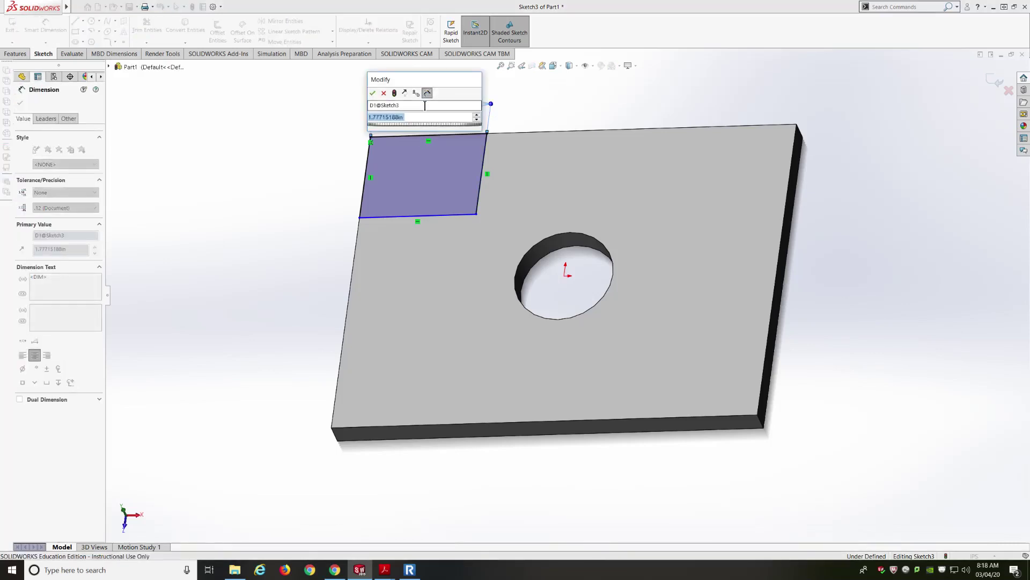
type("2.000")
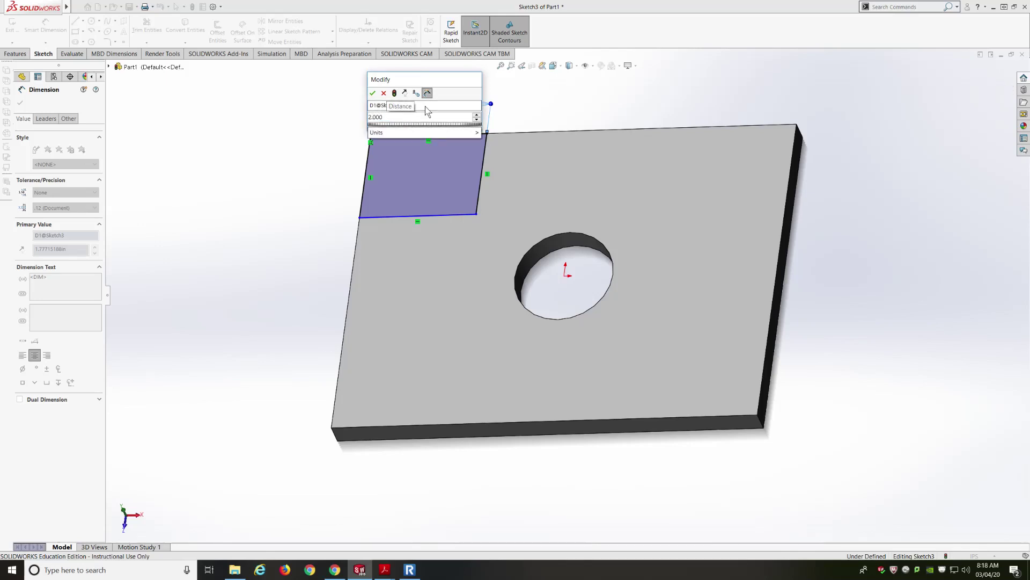
key("Return")
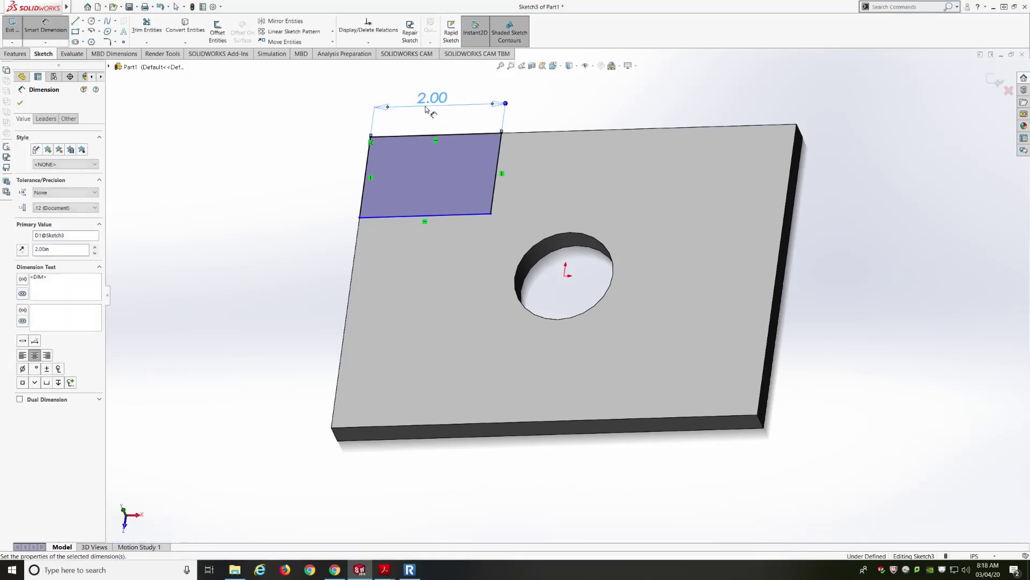
- Dimension the corner rectangle's left vertical edge to 2.000 in
left_click(369, 158)
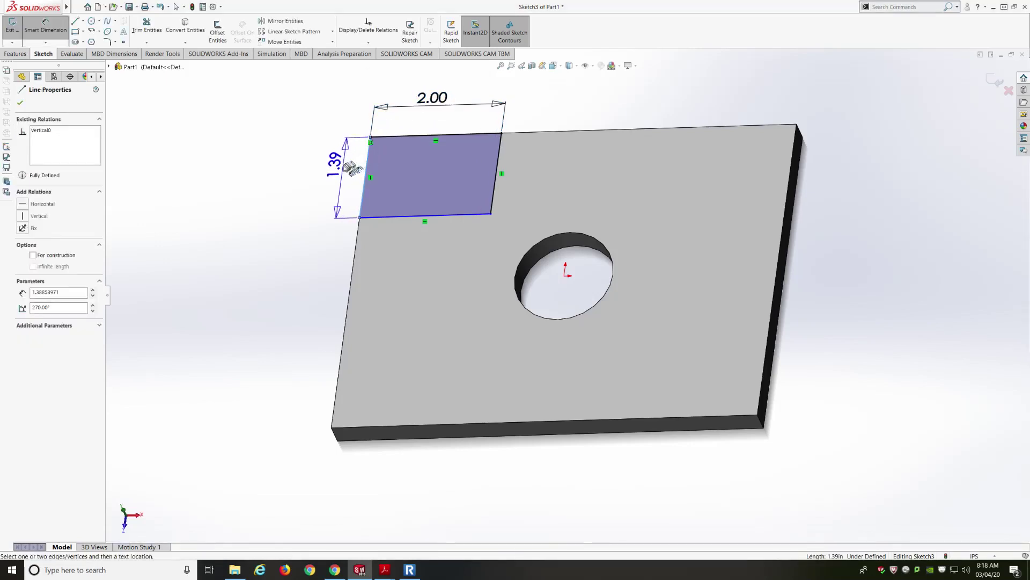
left_click(331, 176)
type("2")
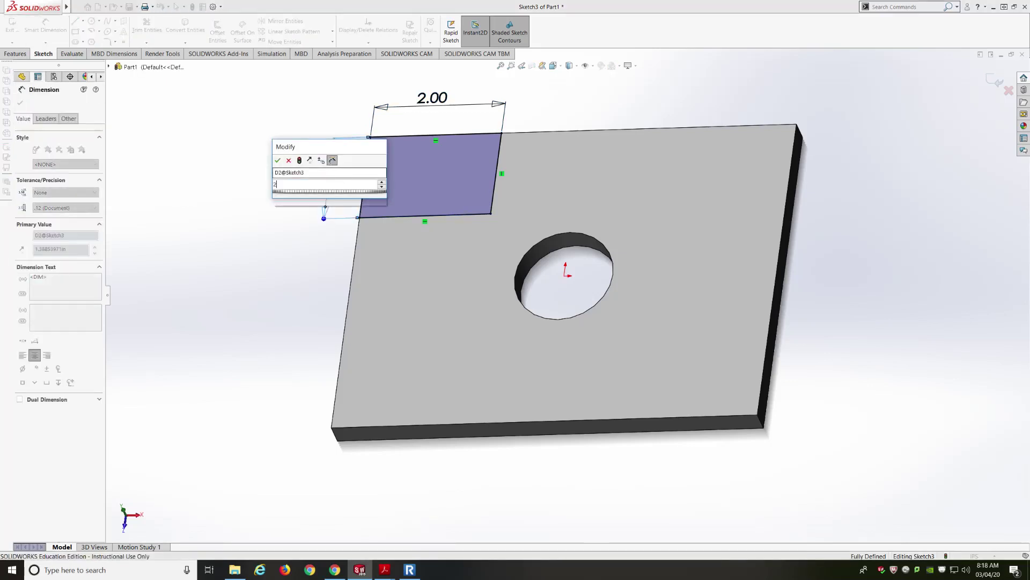
type(".000")
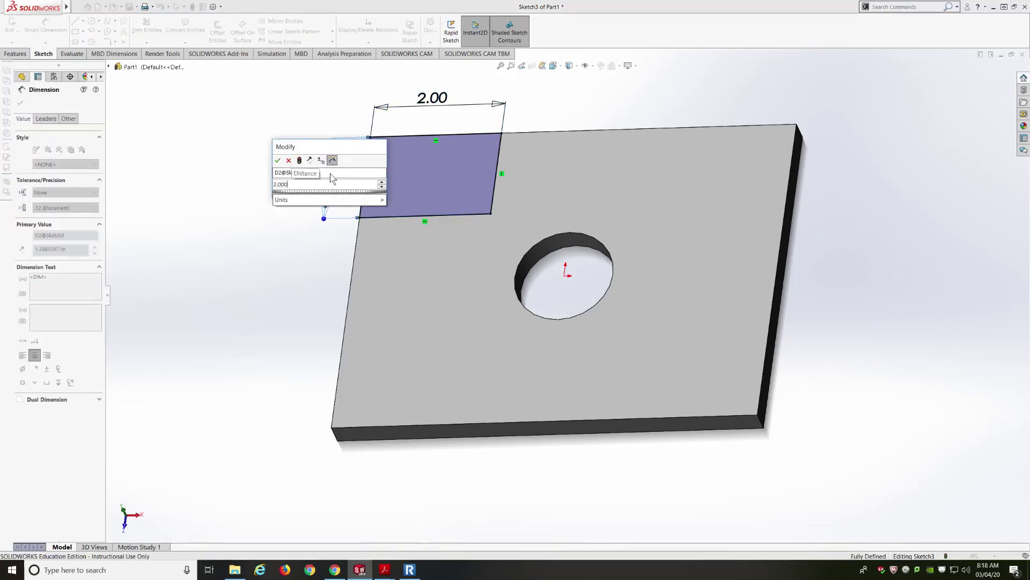
key("Return")
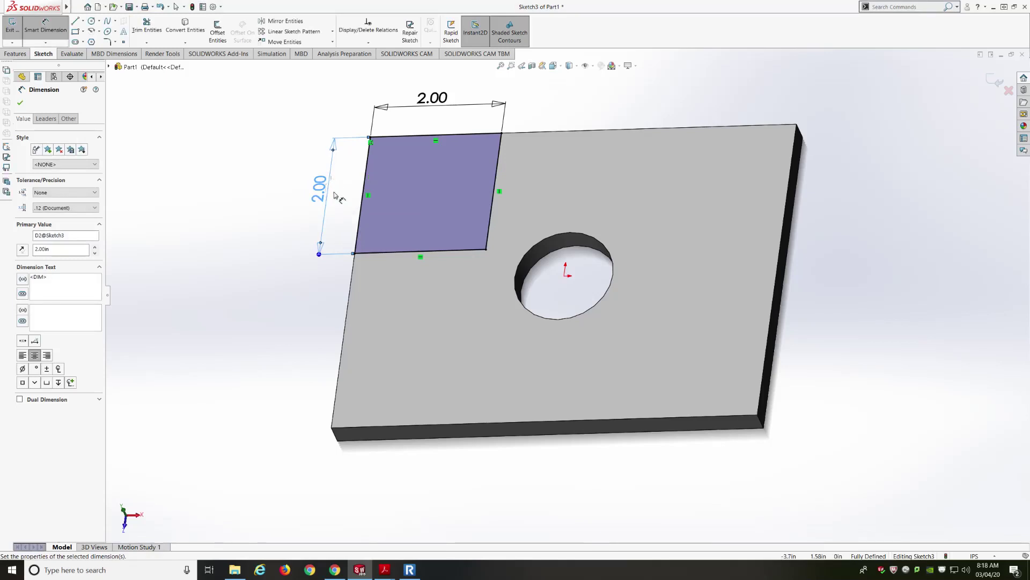
left_click_drag(328, 199, 313, 187)
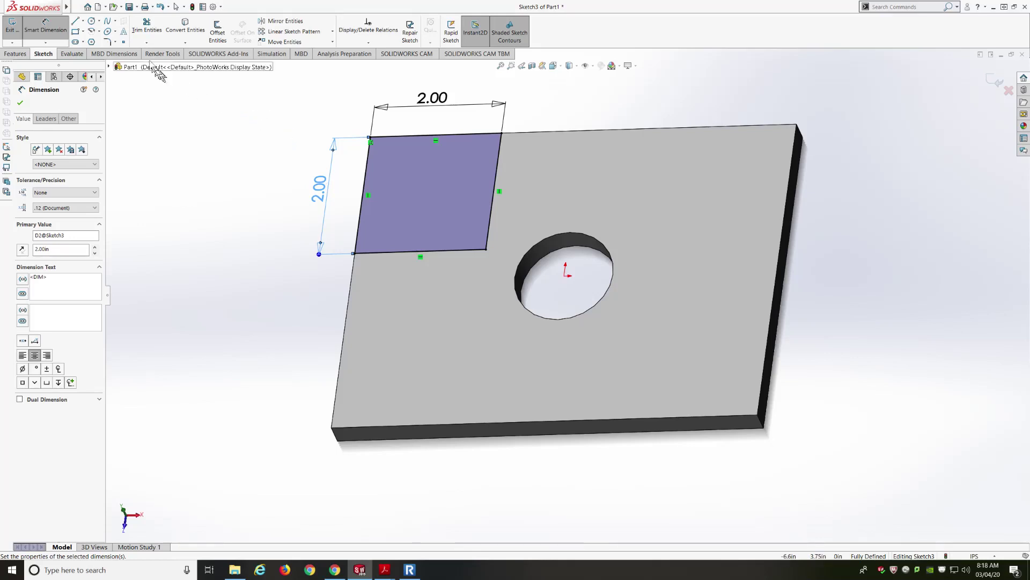
- Apply a 1.00 in sketch fillet to the rectangle's inner corner, the one nearest the center hole
left_click(108, 43)
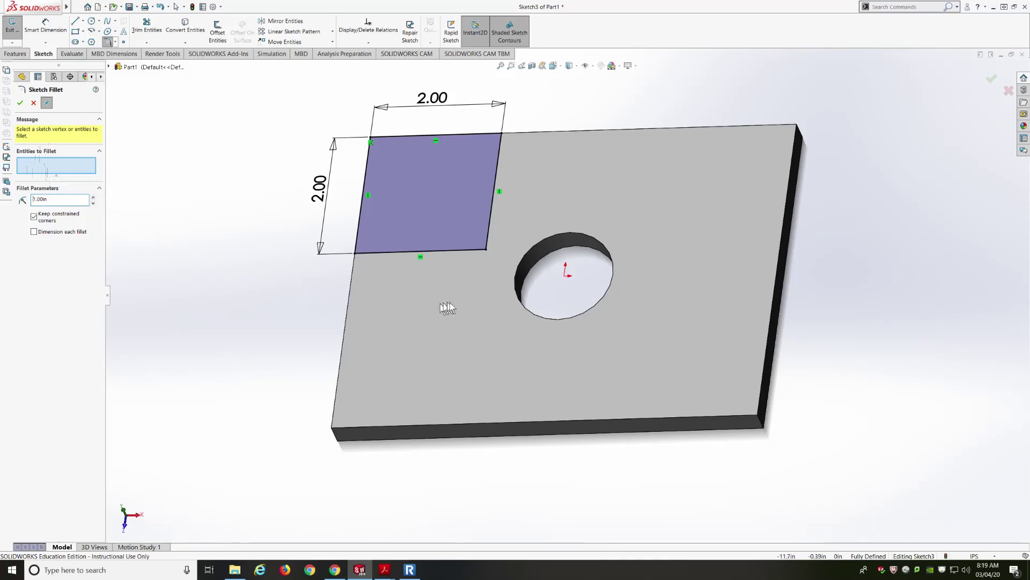
left_click(486, 250)
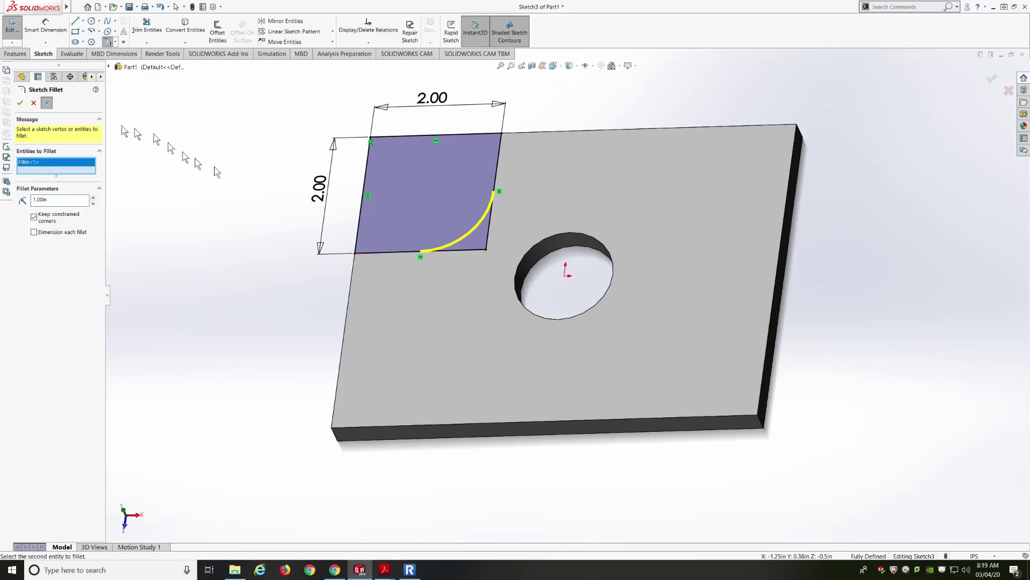
left_click(20, 102)
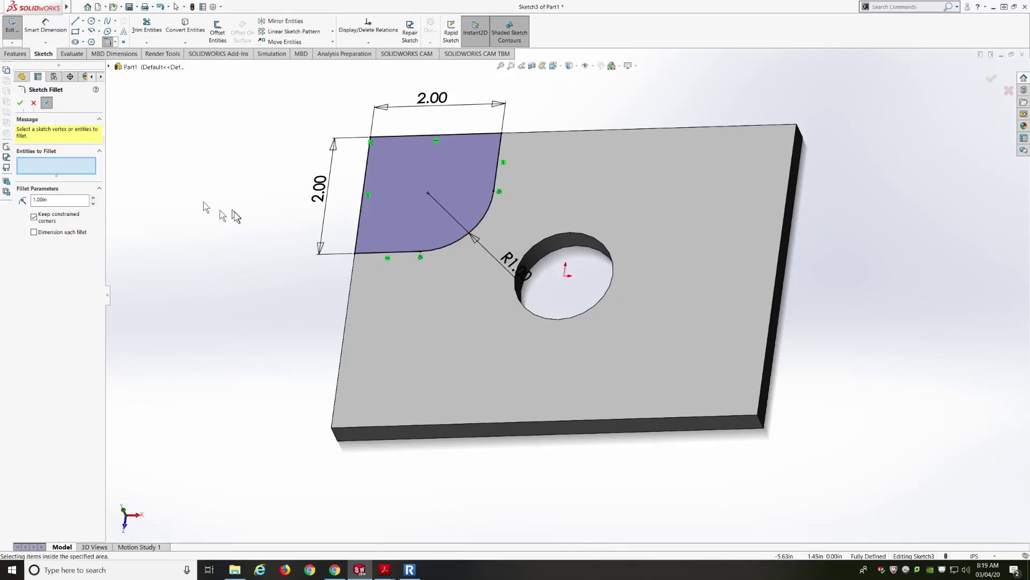
- Leave the sketch fillet command and reposition the R1.00 dimension beside the fillet arc, above the center hole
left_click(33, 103)
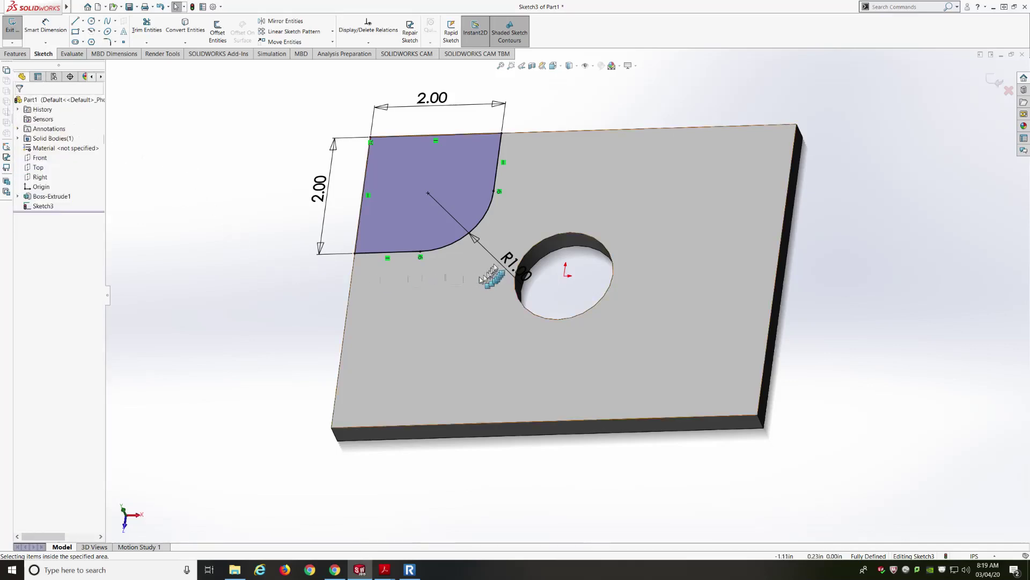
left_click_drag(510, 258, 539, 219)
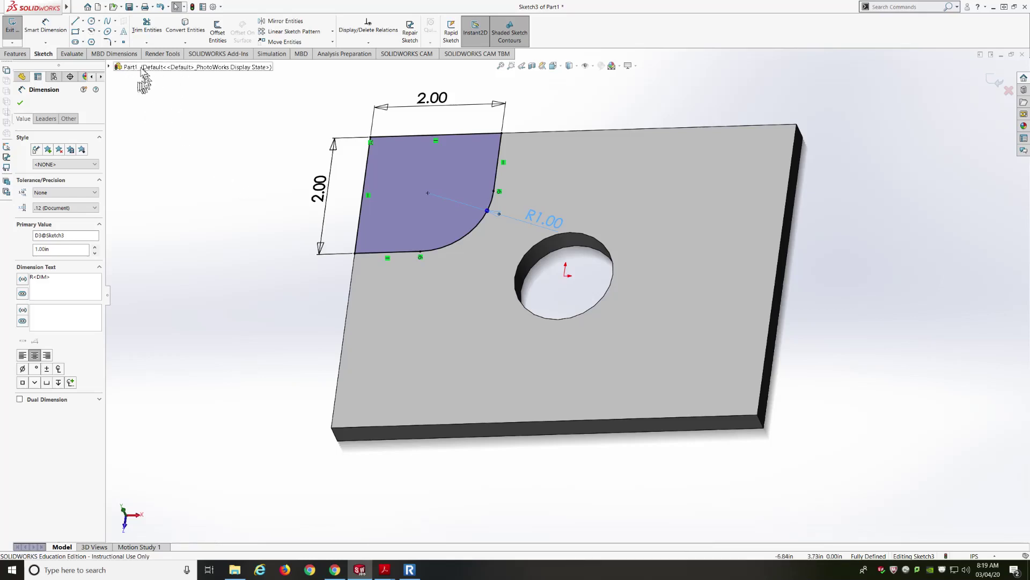
left_click(109, 67)
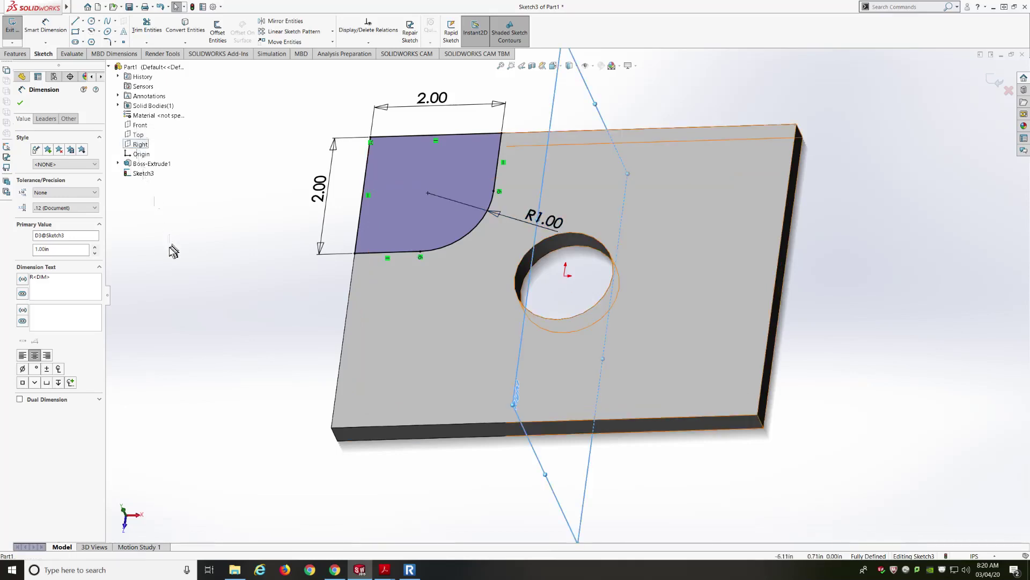
mouse_move(169, 239)
middle_mouse_down()
mouse_move(198, 240)
mouse_move(168, 239)
mouse_move(184, 240)
mouse_move(175, 245)
middle_mouse_up()
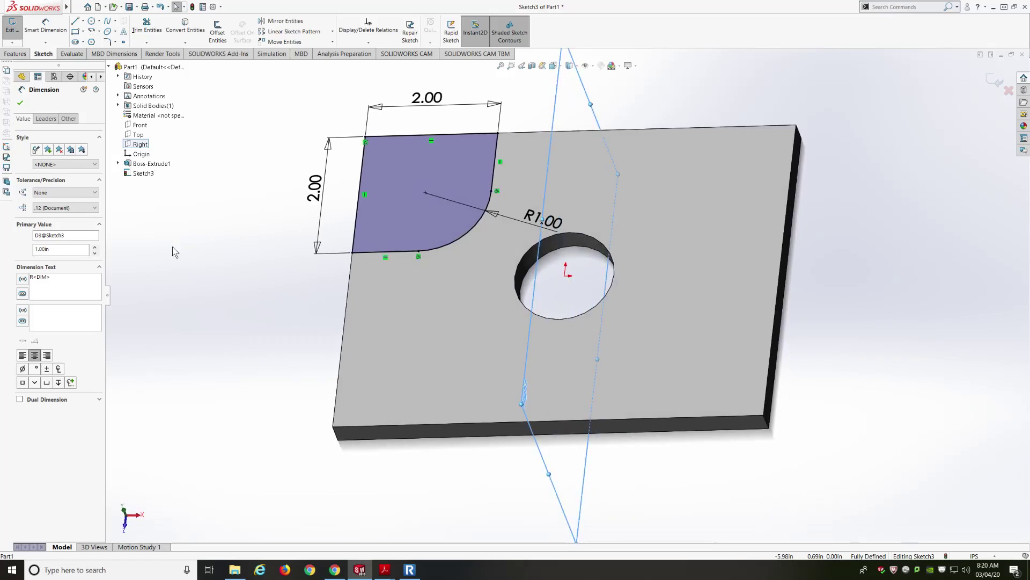
left_click(225, 222)
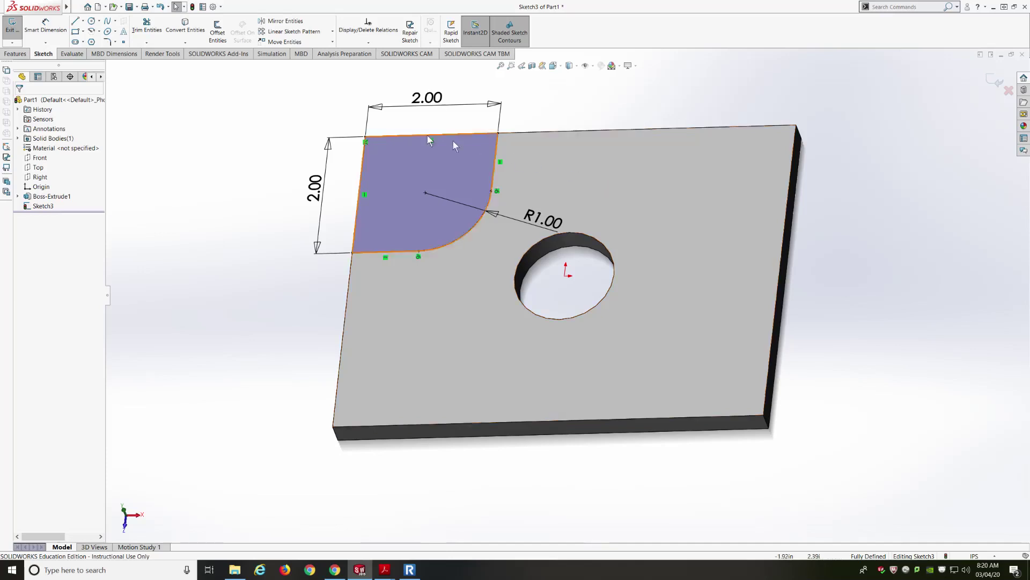
- Sketch a vertical centerline about 1.87 in long from the origin toward the plate's rear edge
left_click(84, 23)
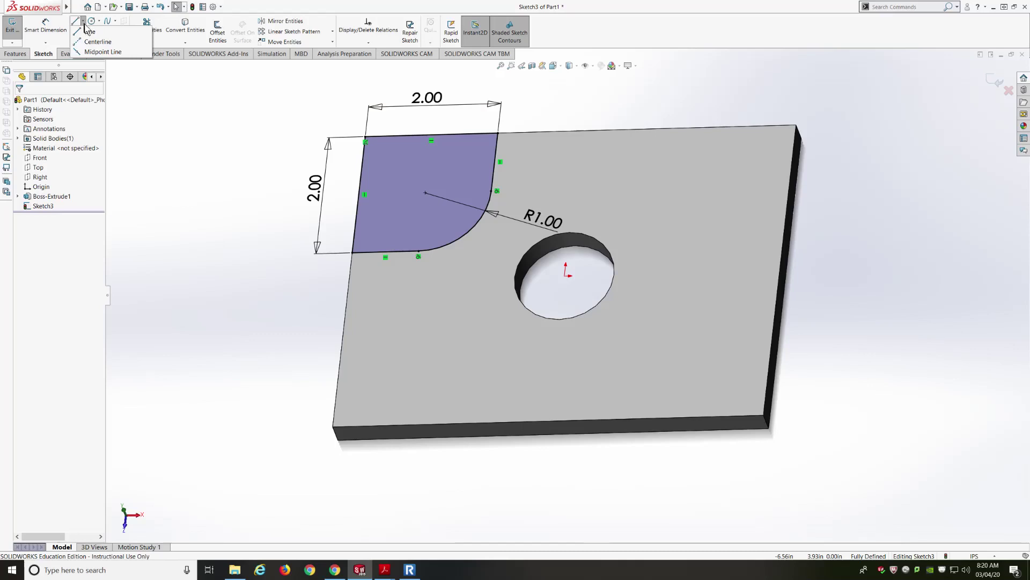
left_click(91, 43)
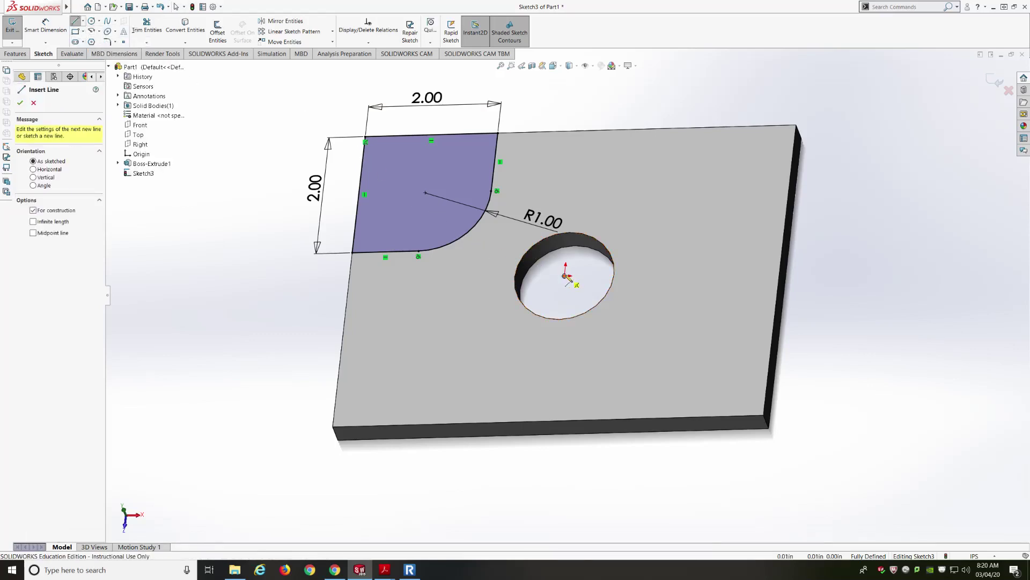
left_click(567, 274)
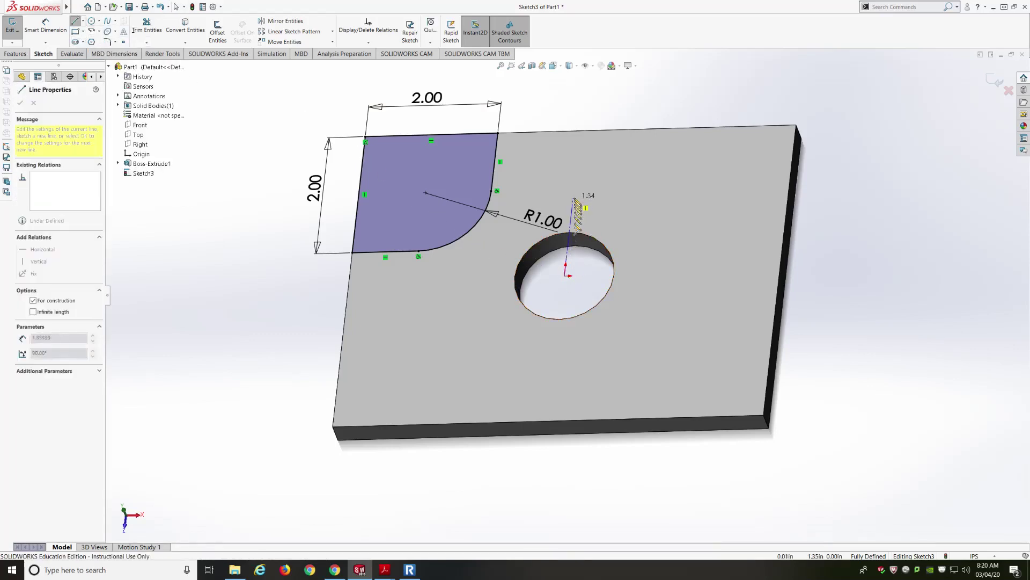
left_click(577, 168)
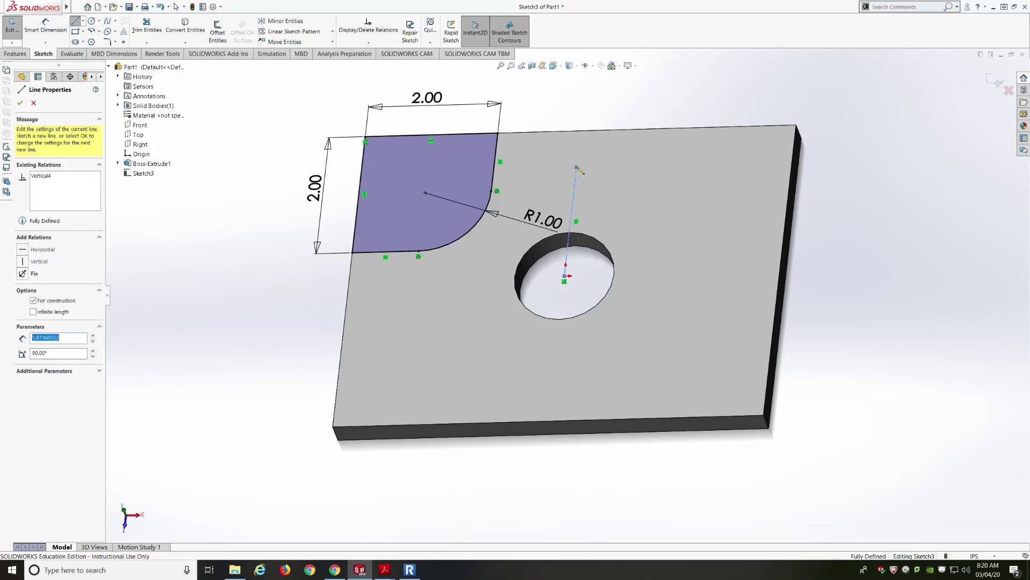
key("Escape")
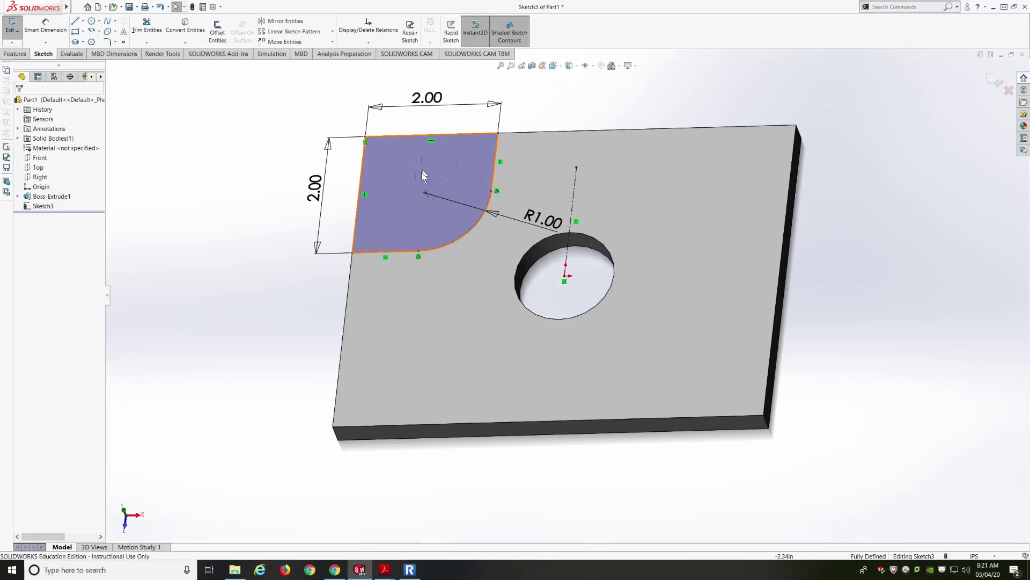
- Mirror the corner profile's four lines and fillet arc about the vertical centerline, keeping the originals
left_click(285, 21)
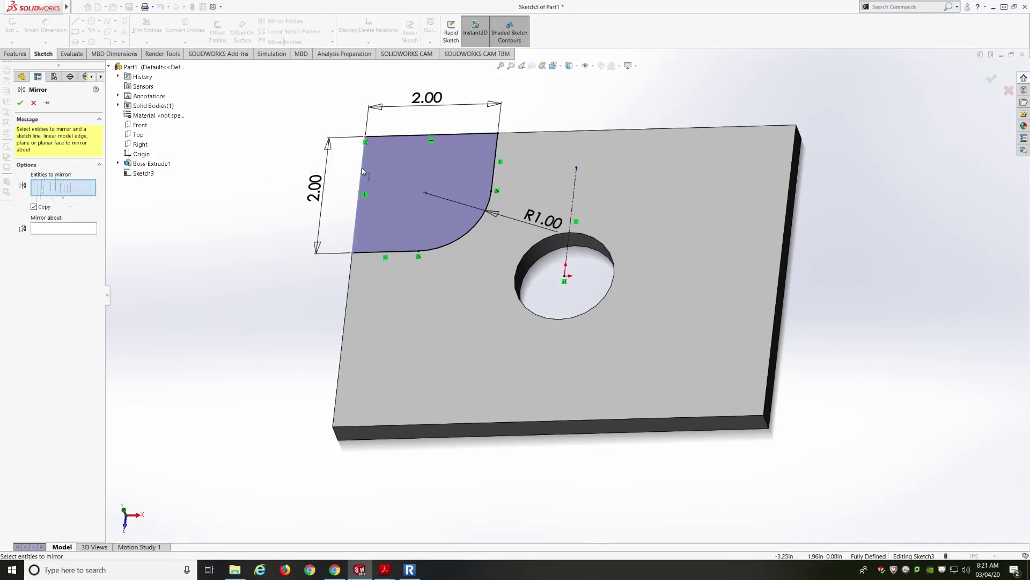
left_click(363, 172)
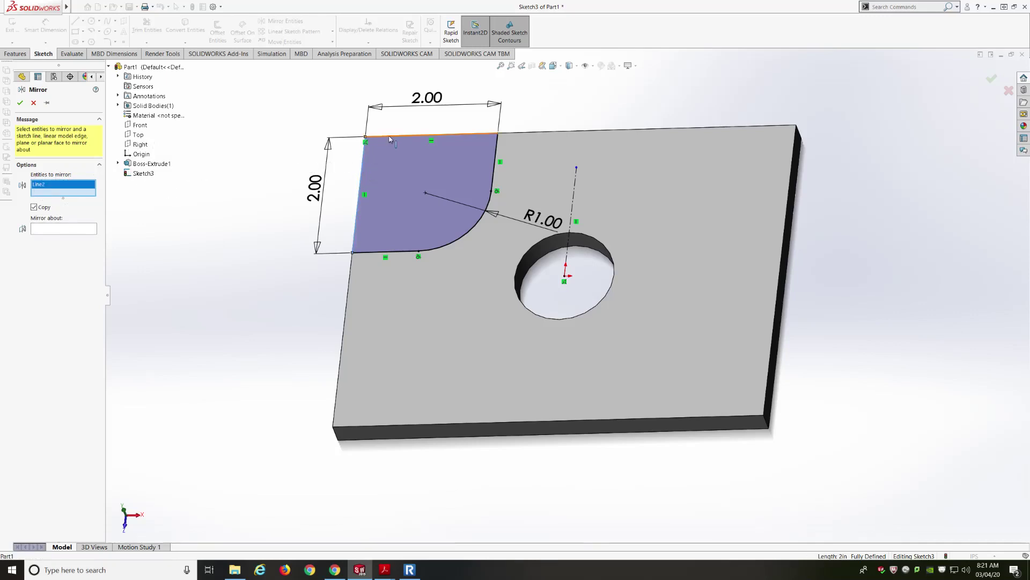
left_click(390, 140)
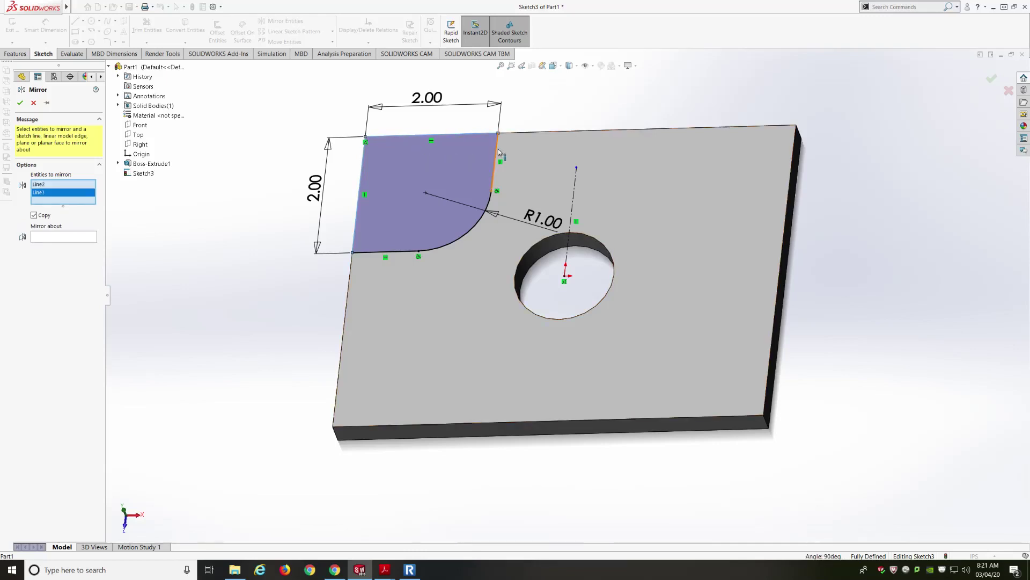
left_click(499, 153)
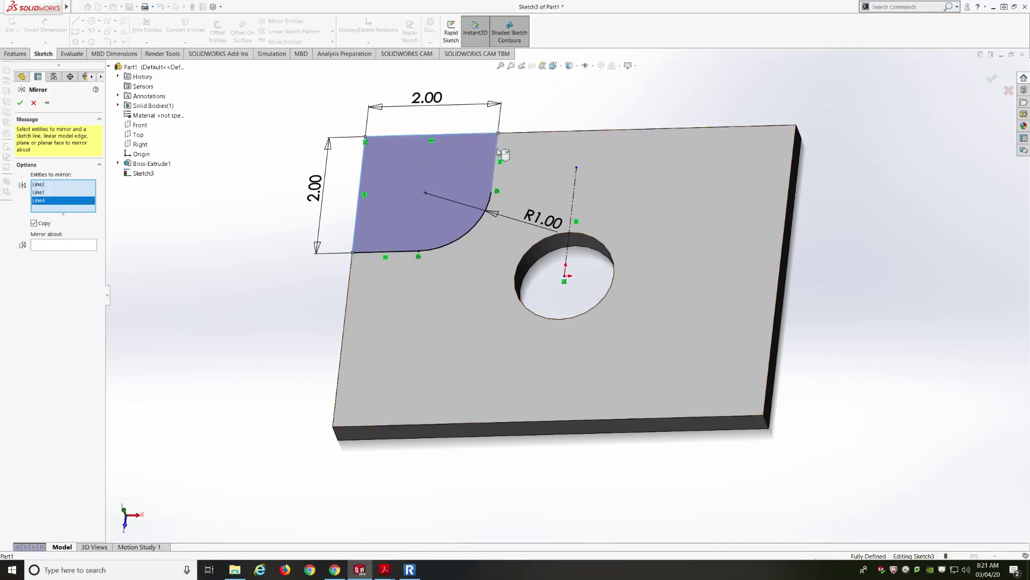
left_click(479, 219)
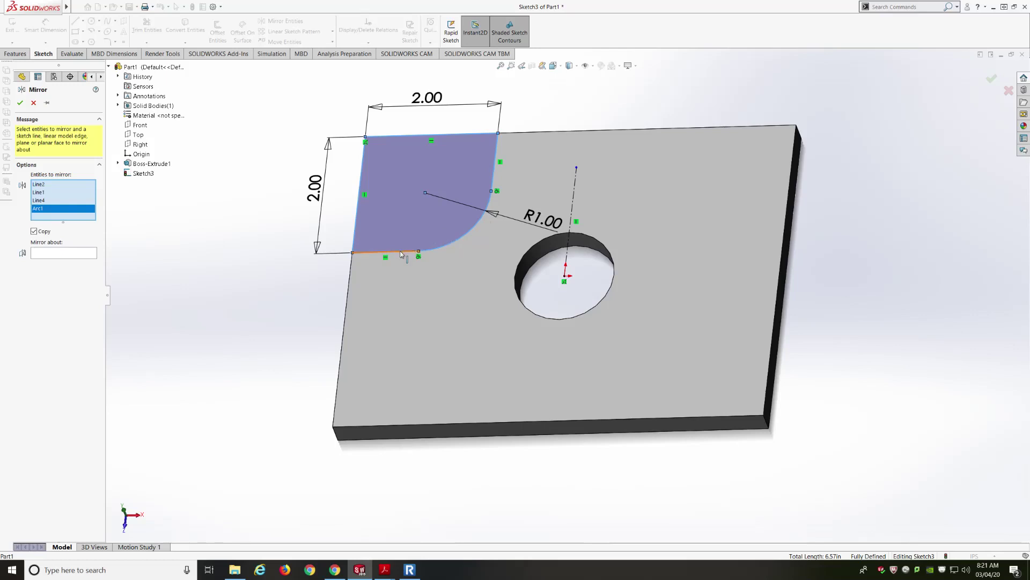
left_click(401, 252)
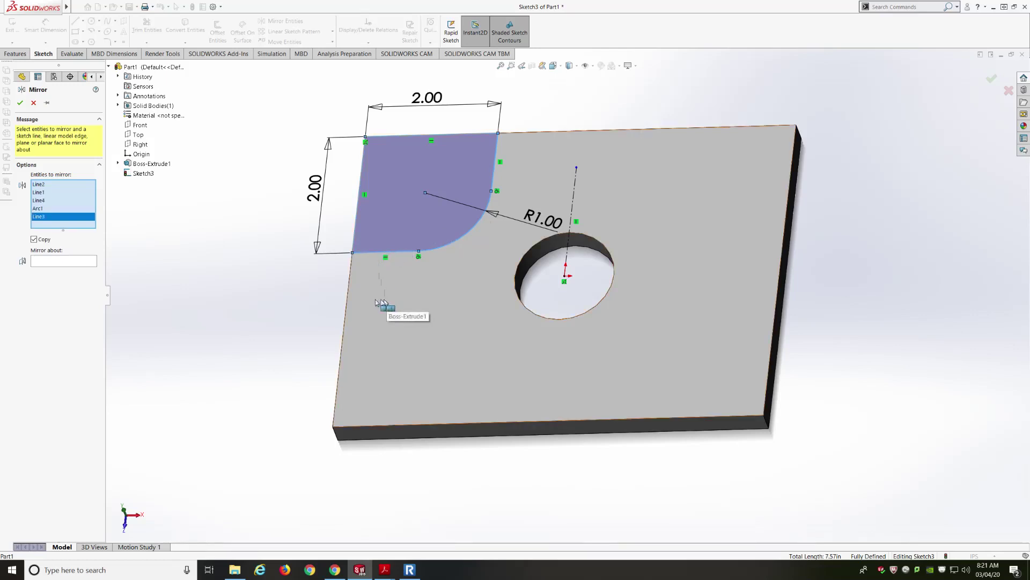
left_click(49, 260)
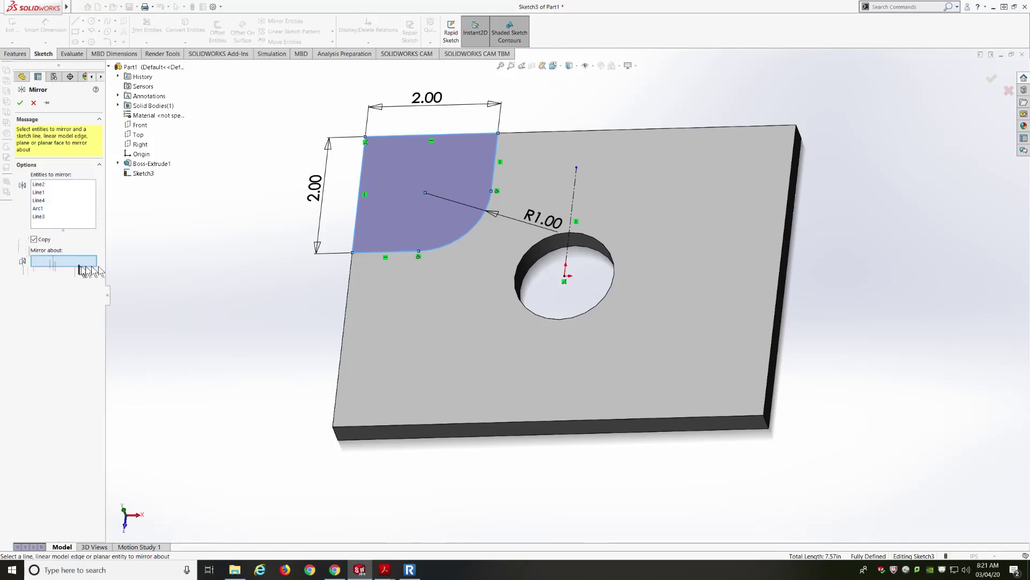
left_click(574, 194)
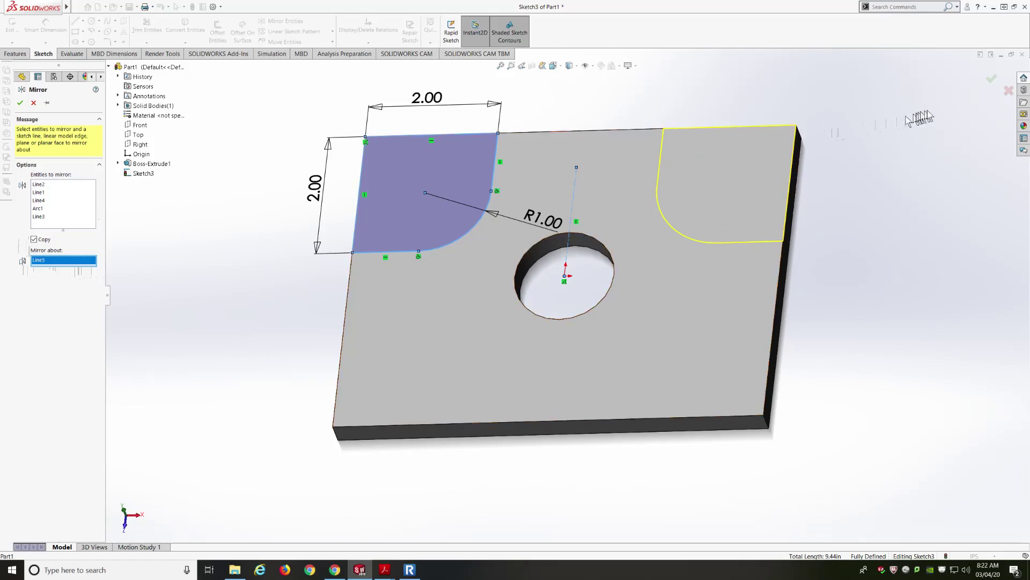
left_click(19, 103)
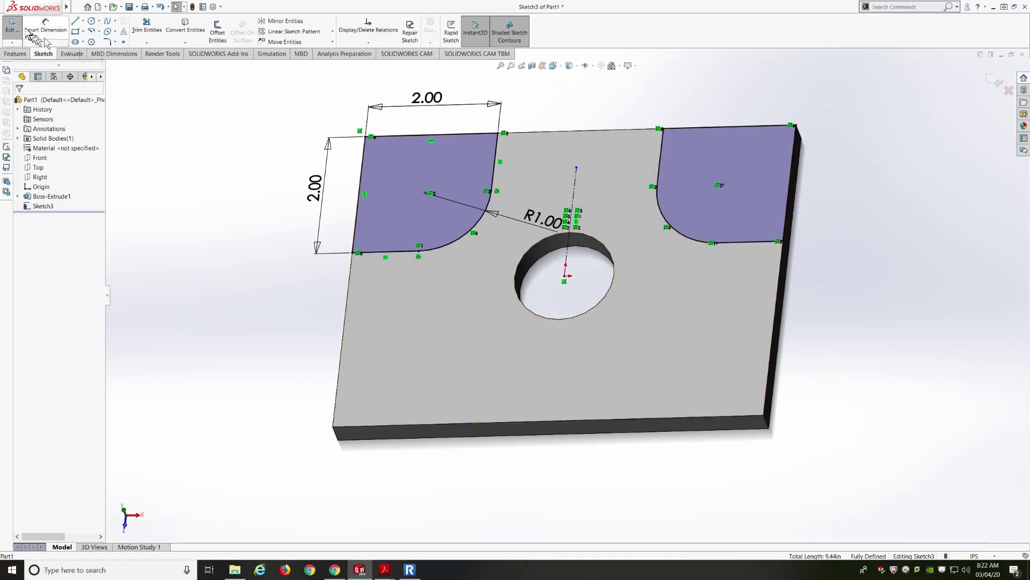
- Exit the sketch and extrude both corner profiles 2.500 in upward from the plate as a blind boss merged with it
left_click(13, 29)
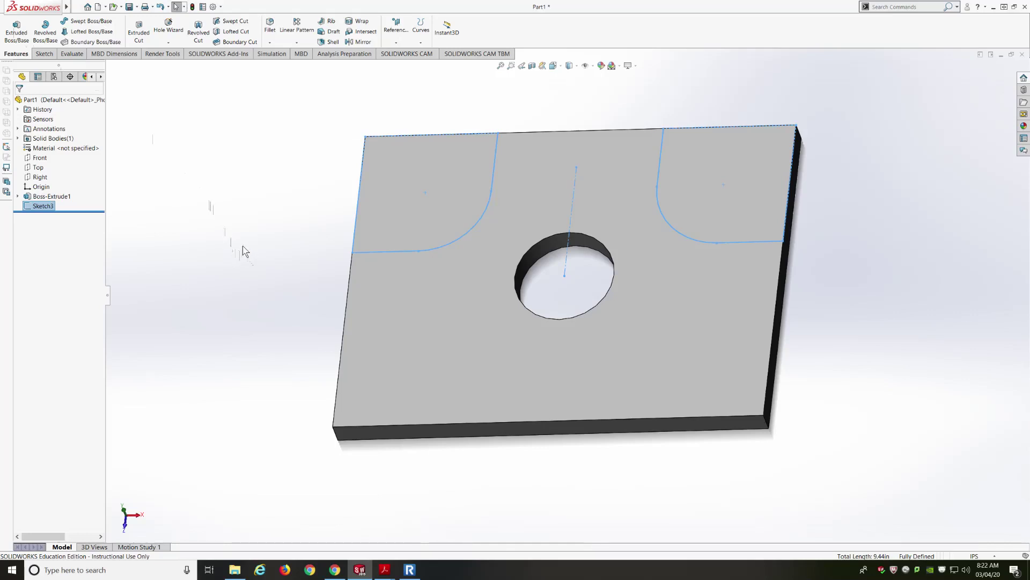
left_click(18, 33)
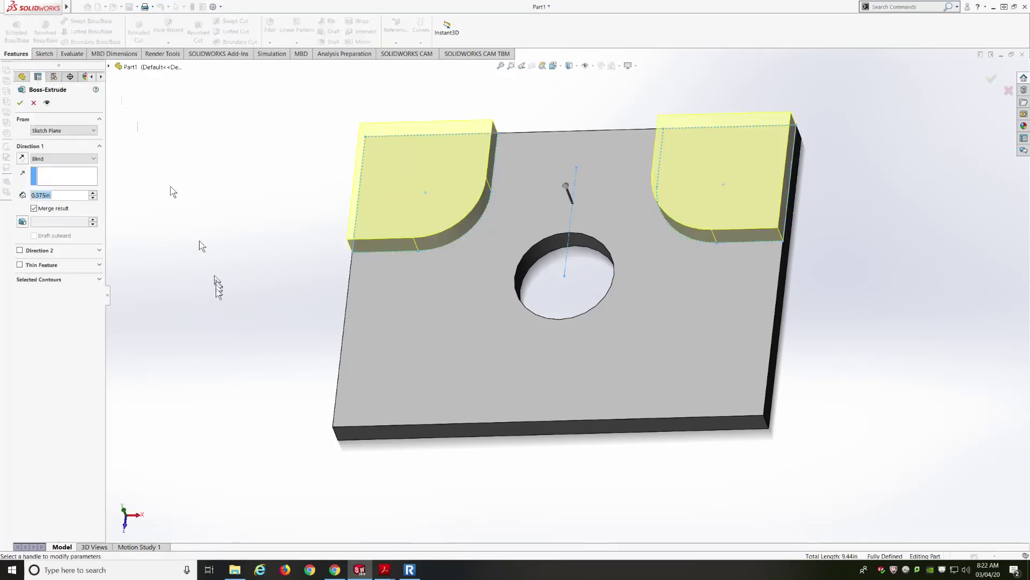
middle_click_drag(249, 342, 271, 204)
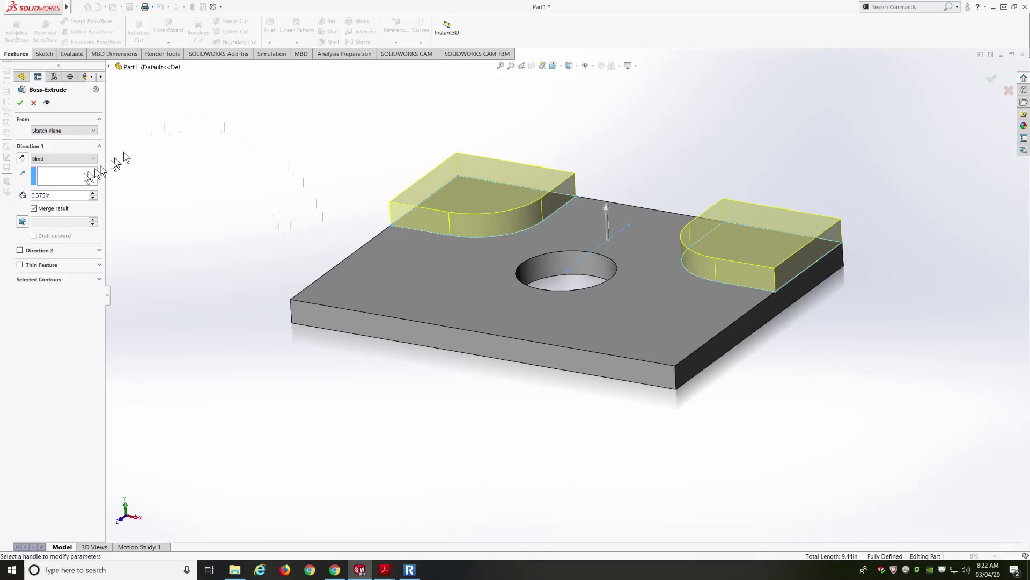
left_click_drag(56, 194, 29, 193)
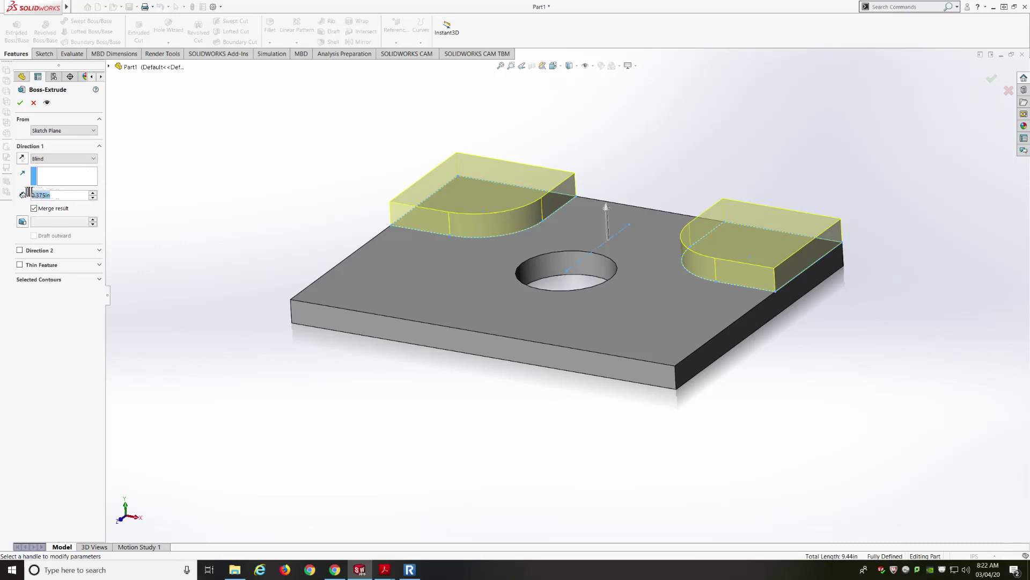
type("2.500")
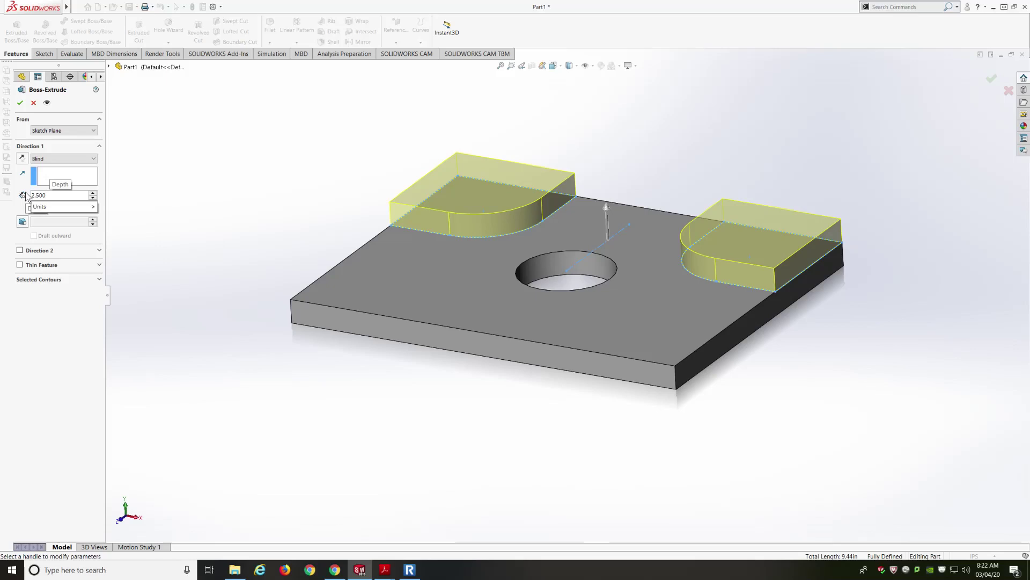
key("Return")
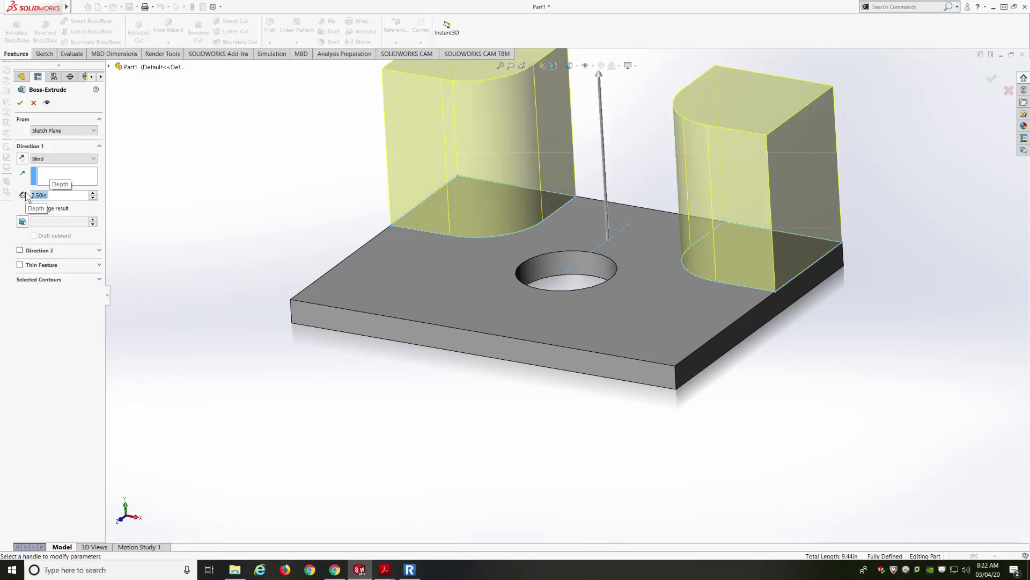
left_click(20, 103)
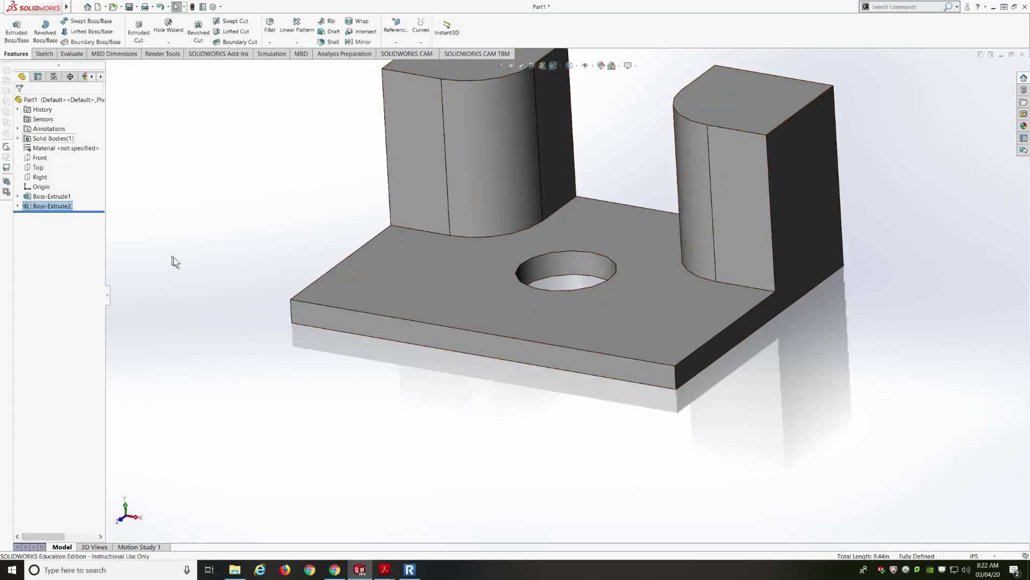
- Start the Hole Wizard to define the holes in the two corner bosses
key("f")
middle_click_drag(419, 411, 472, 347)
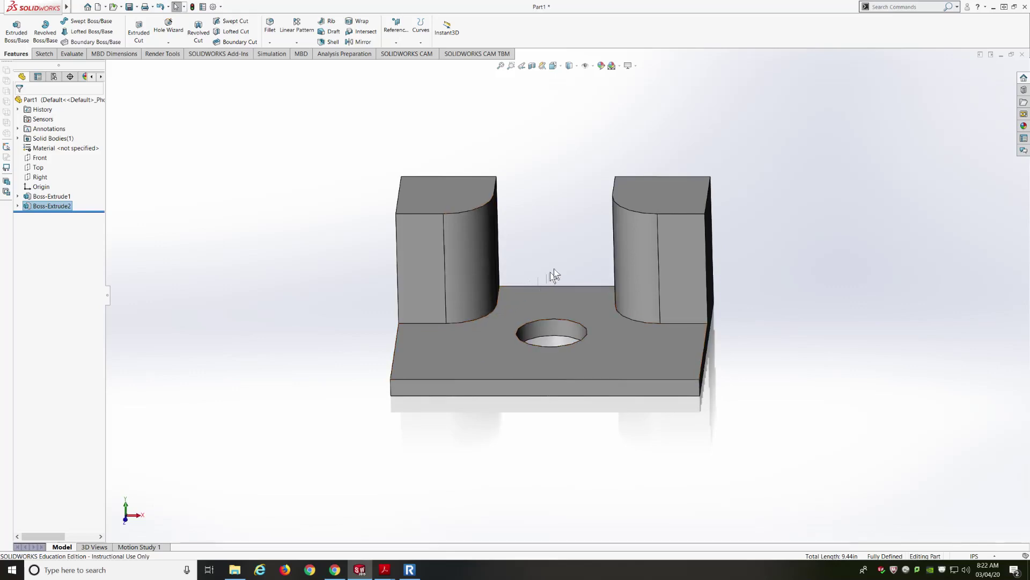
middle_click_drag(555, 223, 556, 273)
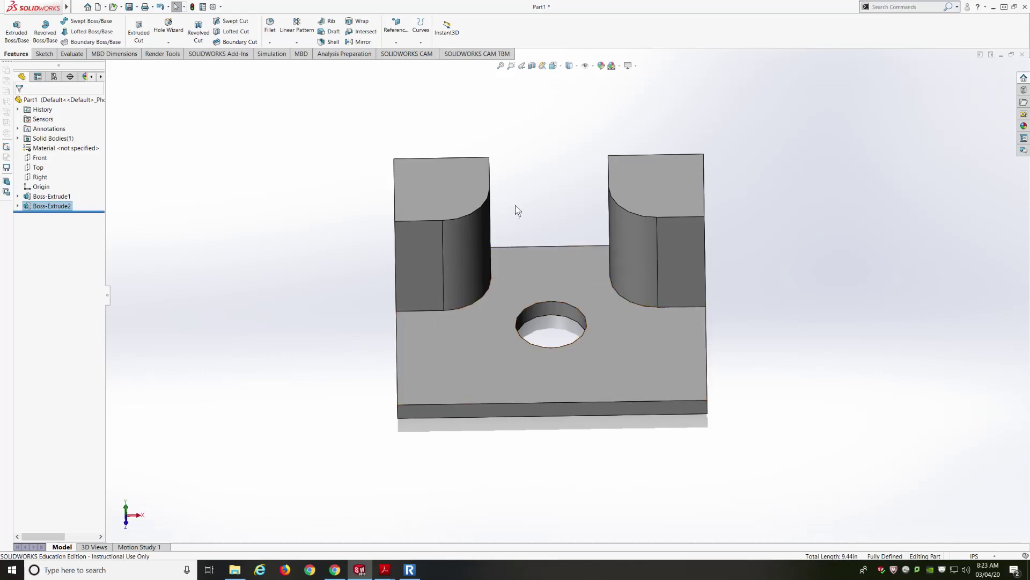
middle_click_drag(517, 209, 516, 219)
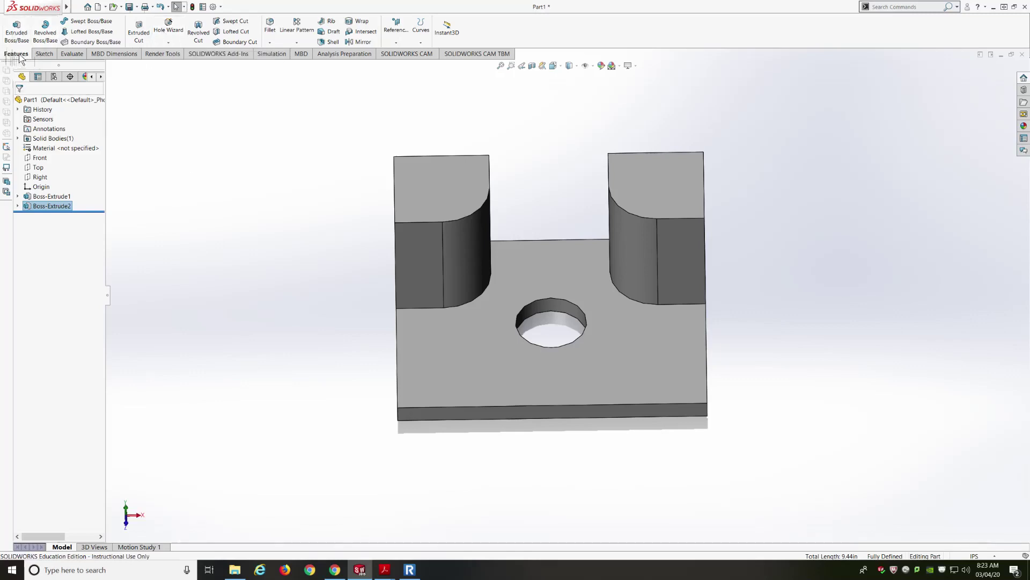
left_click(168, 43)
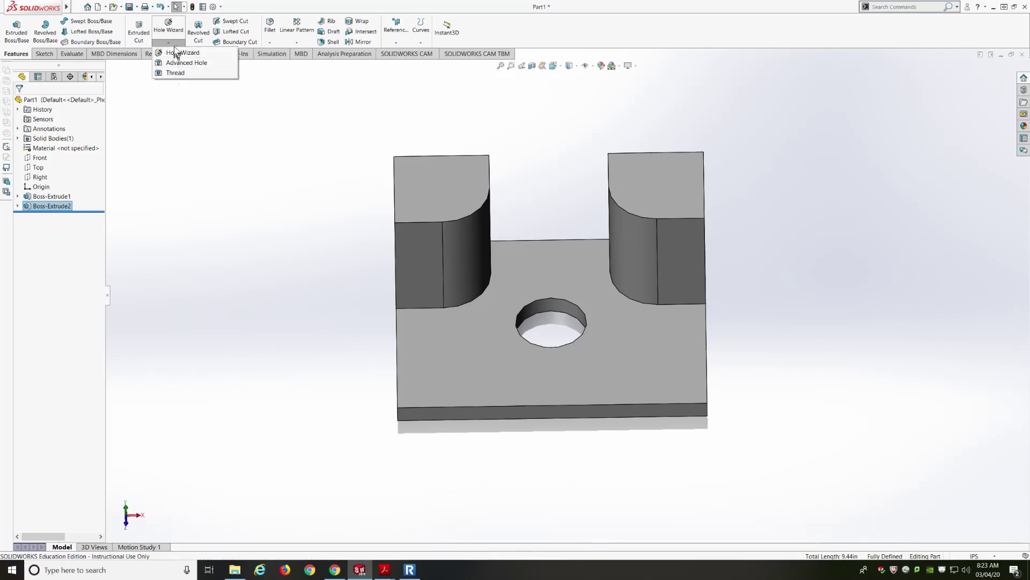
left_click(170, 33)
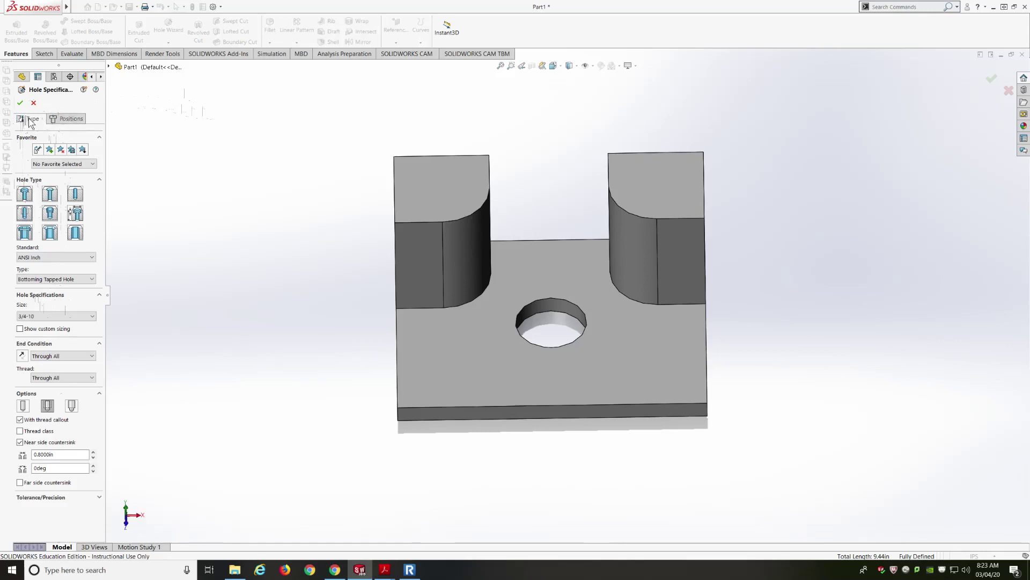
- Try the counterbore and countersink hole types in the hole specification
left_click(64, 119)
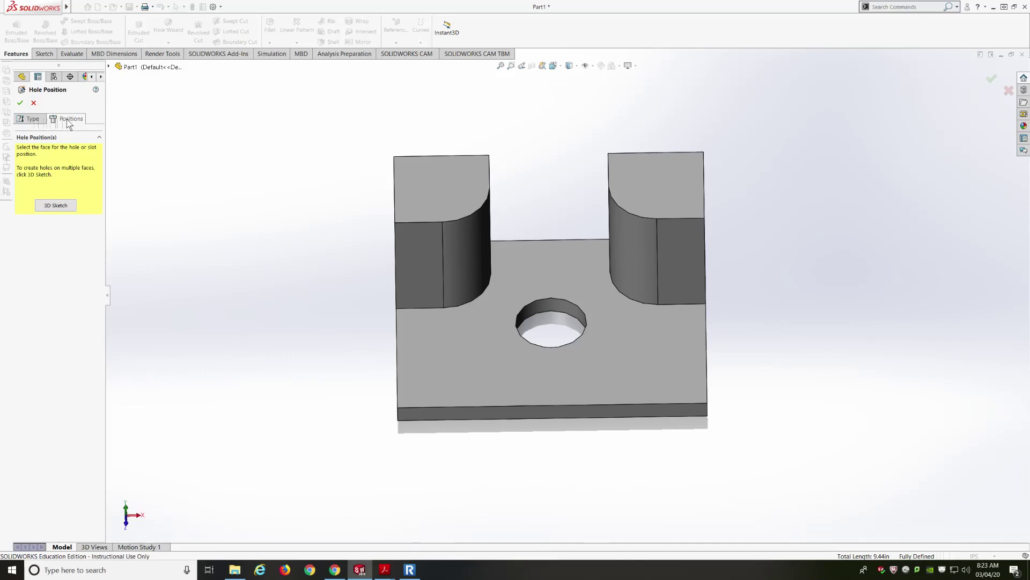
left_click(34, 121)
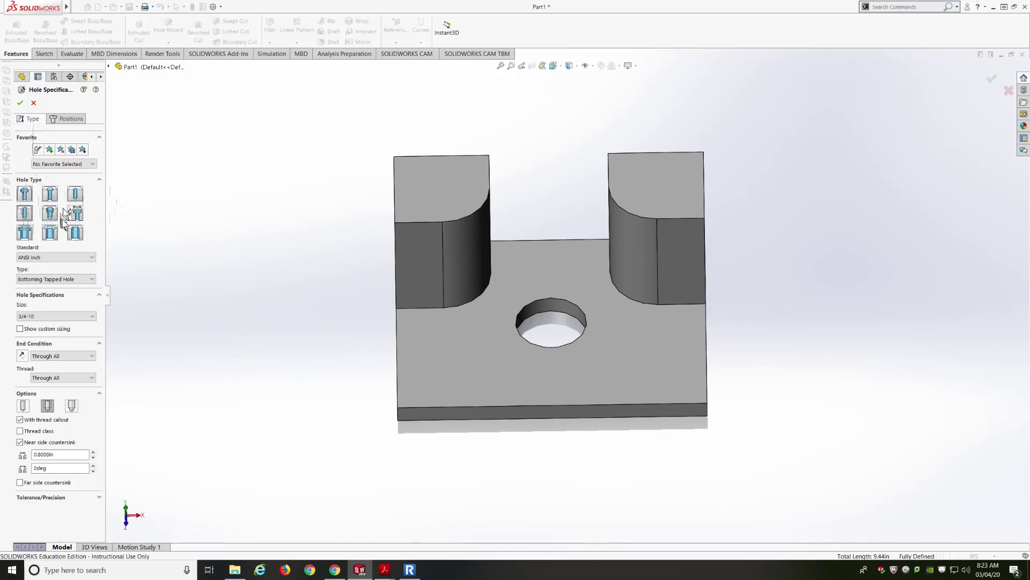
left_click(25, 194)
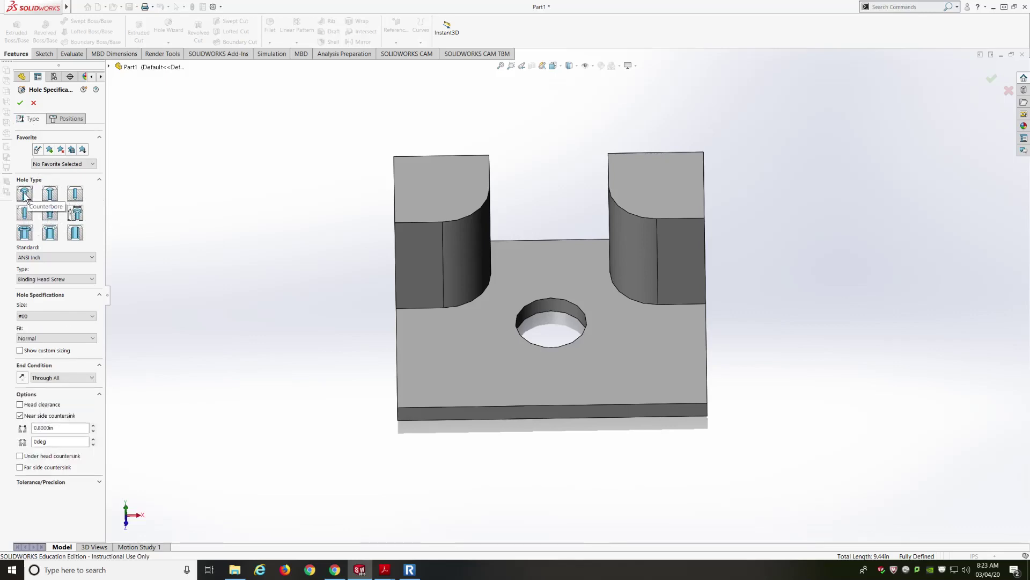
left_click(49, 195)
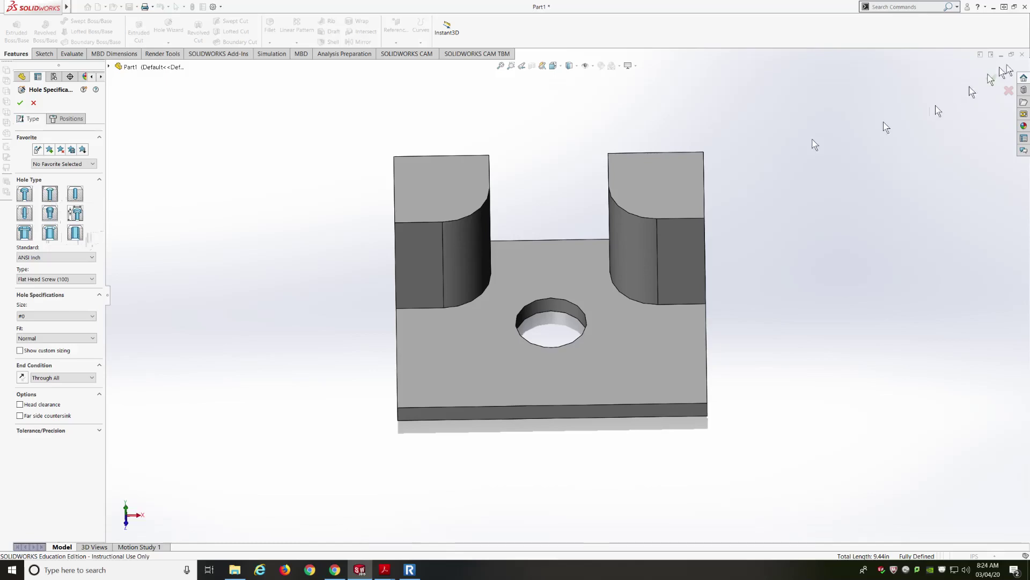
- Check the Exercise 1 drawing in Steel_Alloy.pdf for the thread callout of the boss holes
key("alt+Tab")
left_click_drag(1022, 43, 376, 72)
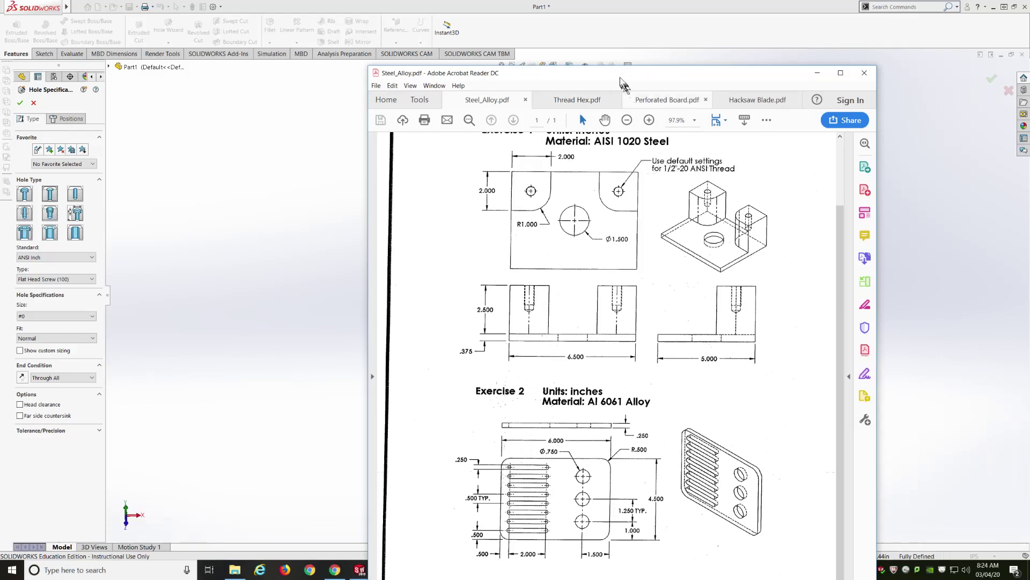
left_click_drag(622, 73, 1029, 73)
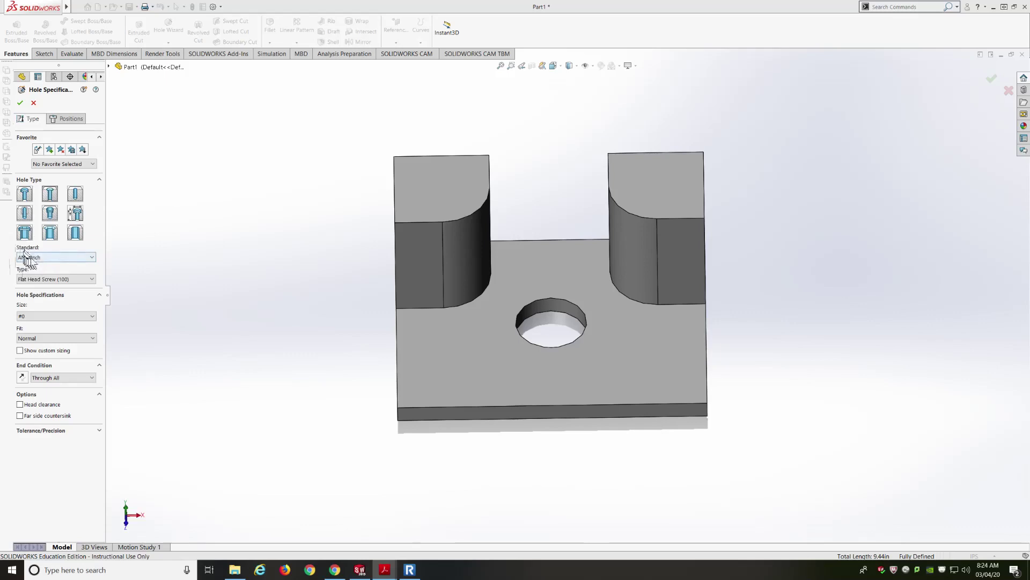
- Specify a straight tap hole to the ANSI Inch standard, size 1/2-20, with a blind end condition
left_click(50, 259)
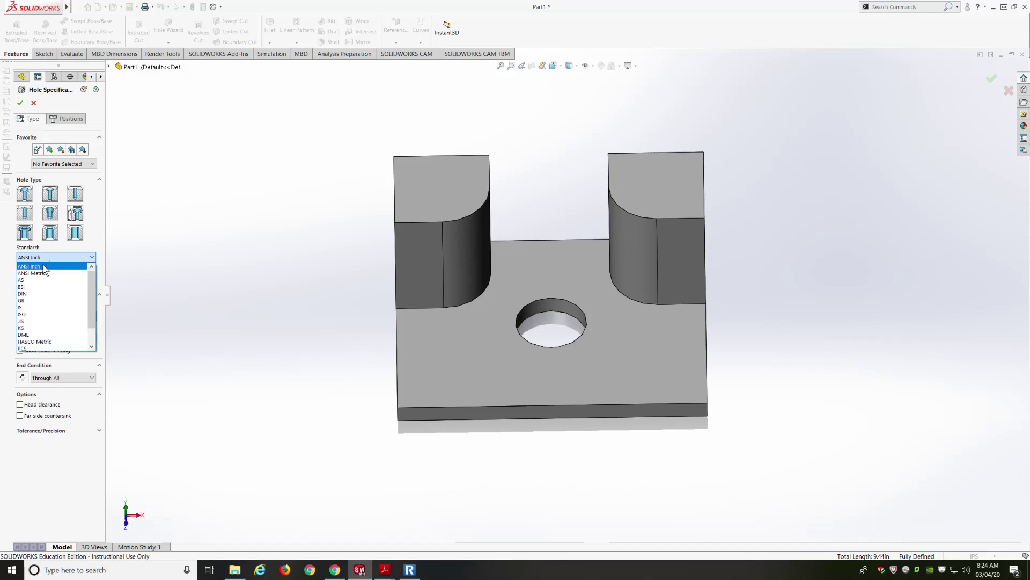
left_click(43, 266)
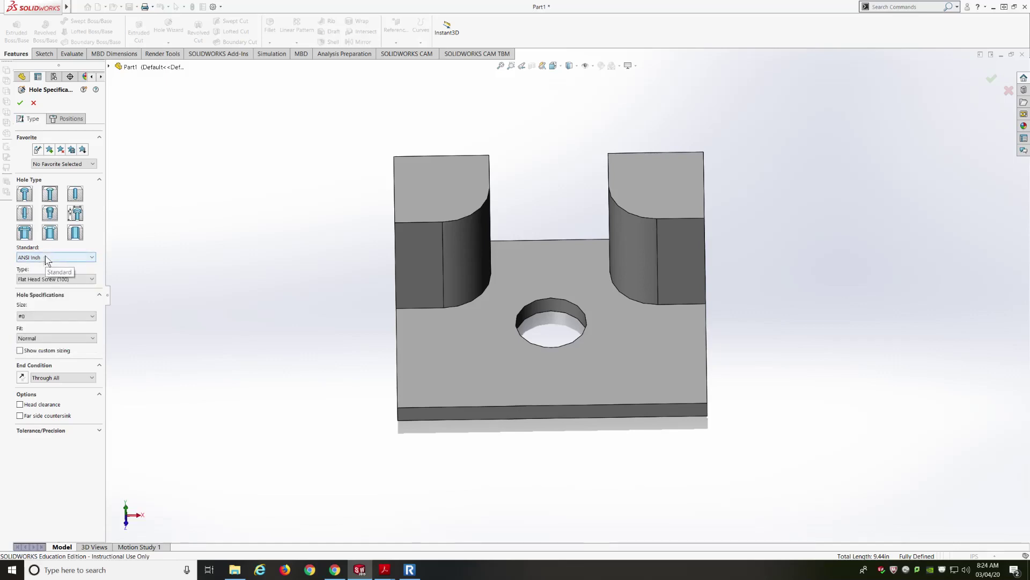
left_click(24, 214)
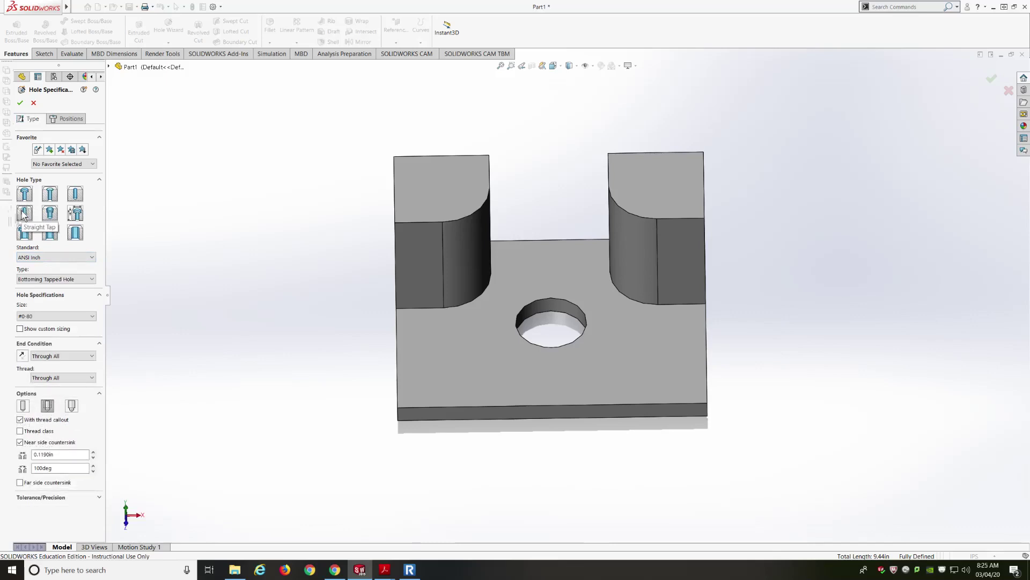
left_click(57, 316)
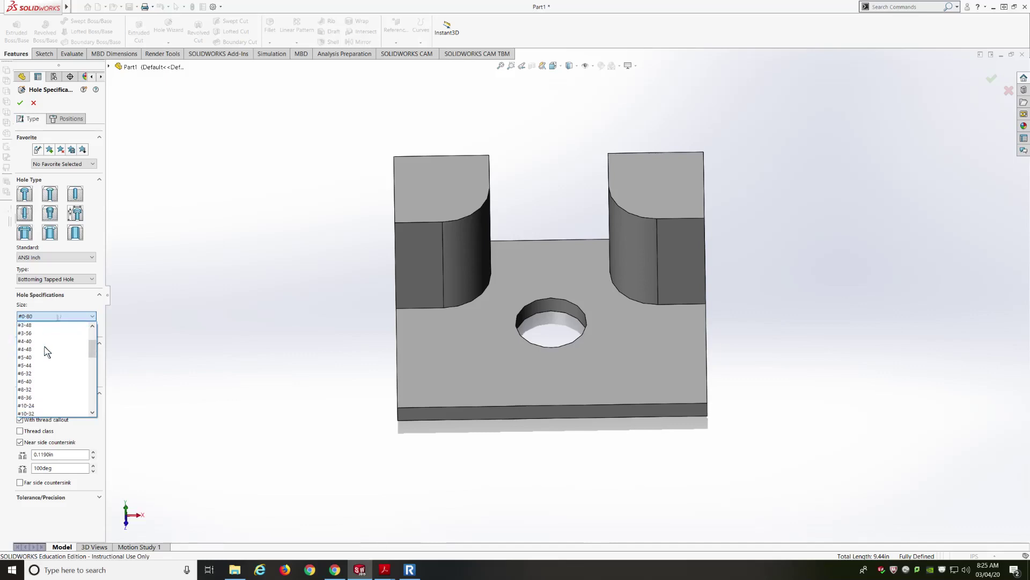
scroll(47, 352, "down", 5)
scroll(46, 352, "down", 3)
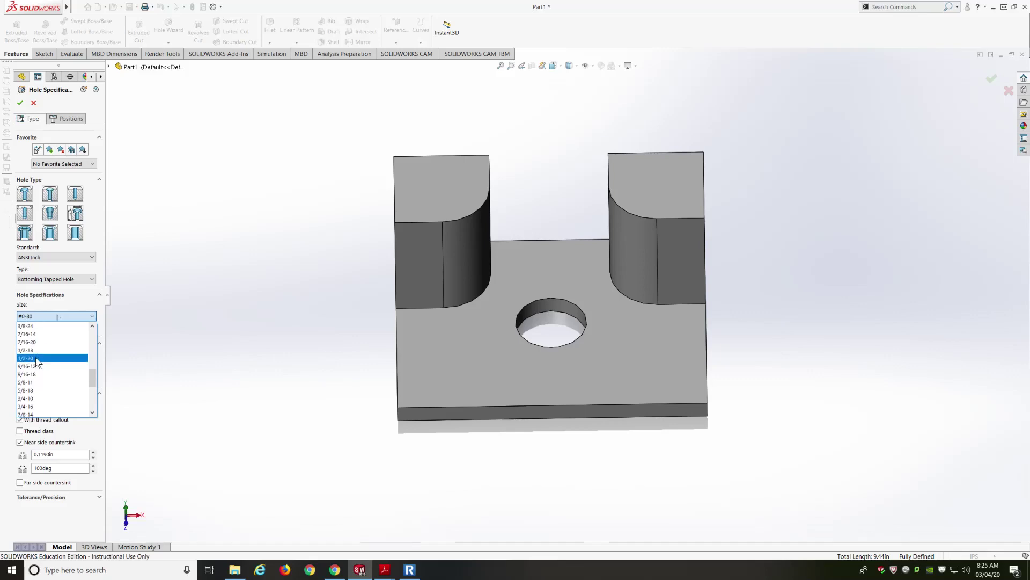
left_click(37, 358)
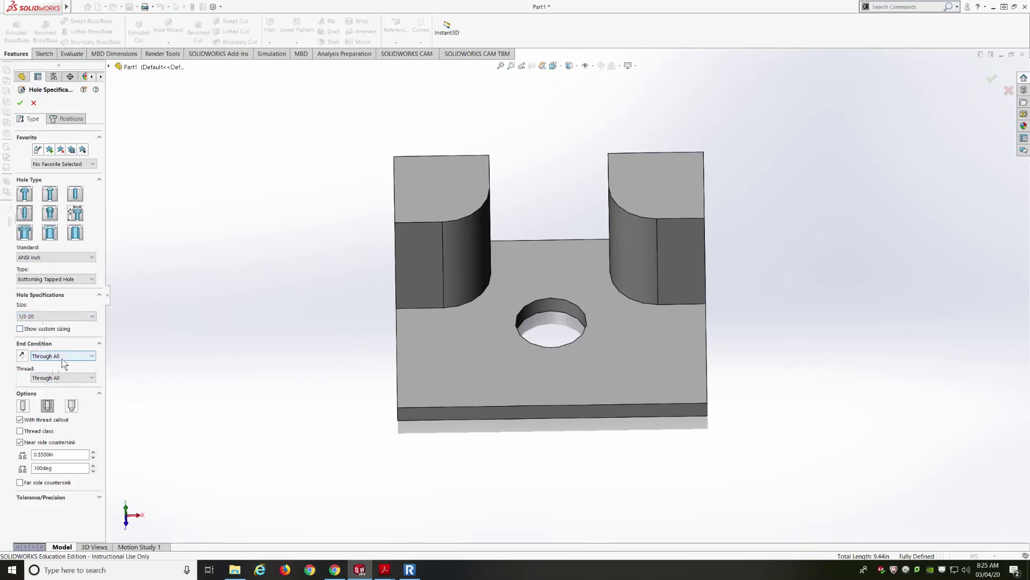
left_click(91, 356)
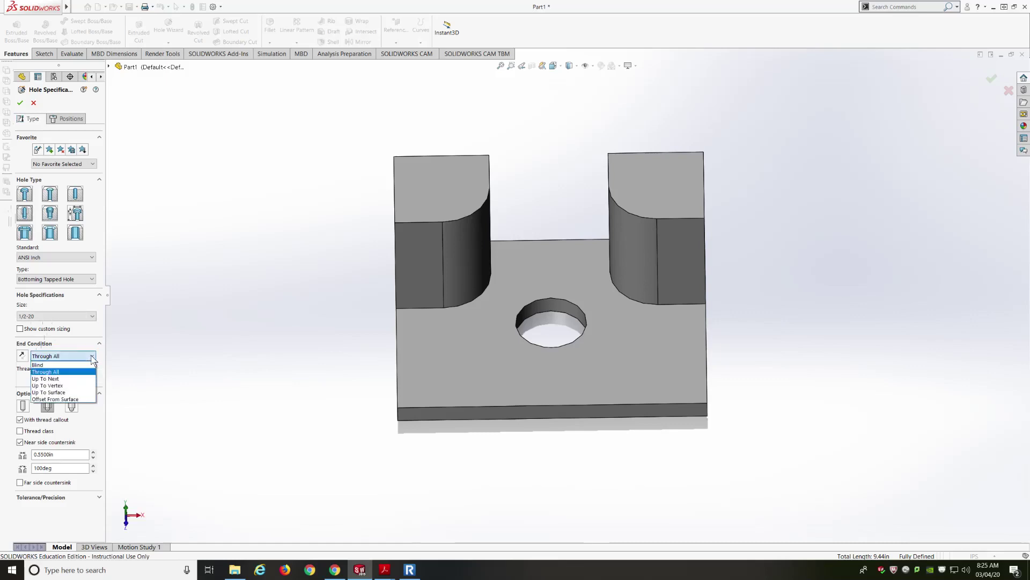
left_click(56, 366)
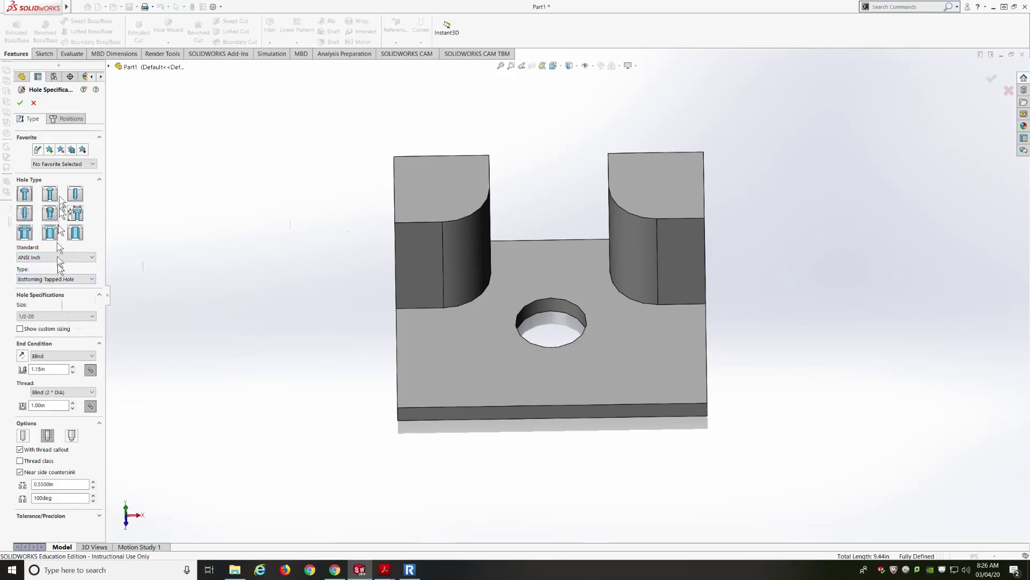
- Place one tapped hole on each corner boss's top face at the center of its rounded corner arc, and finish the hole feature
left_click(72, 119)
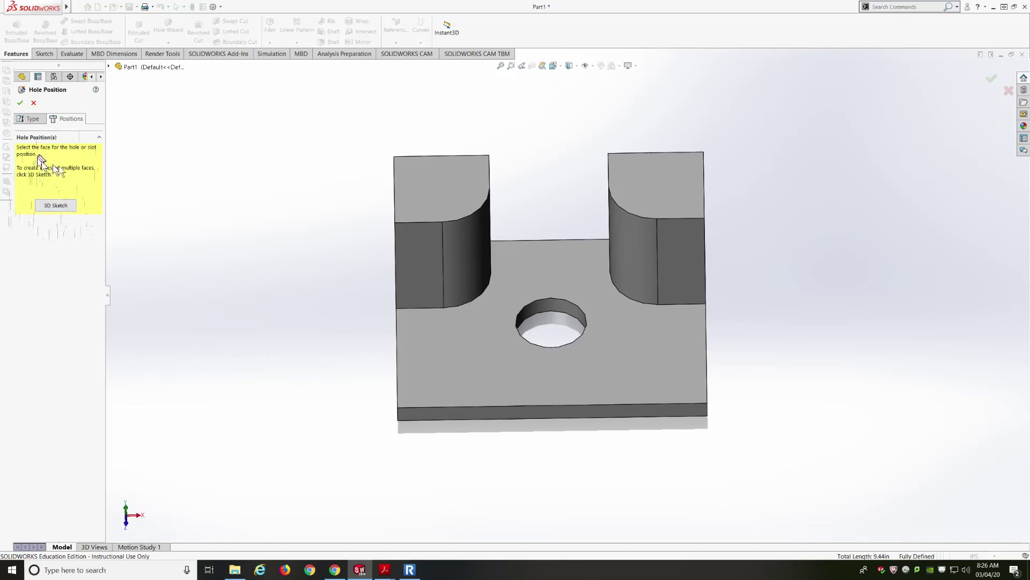
left_click(433, 181)
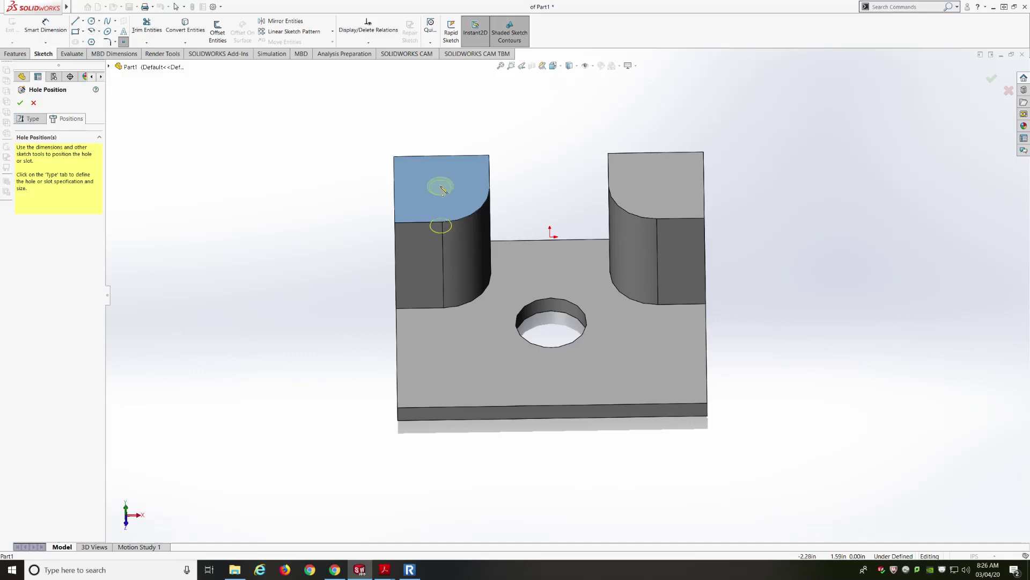
left_click(442, 186)
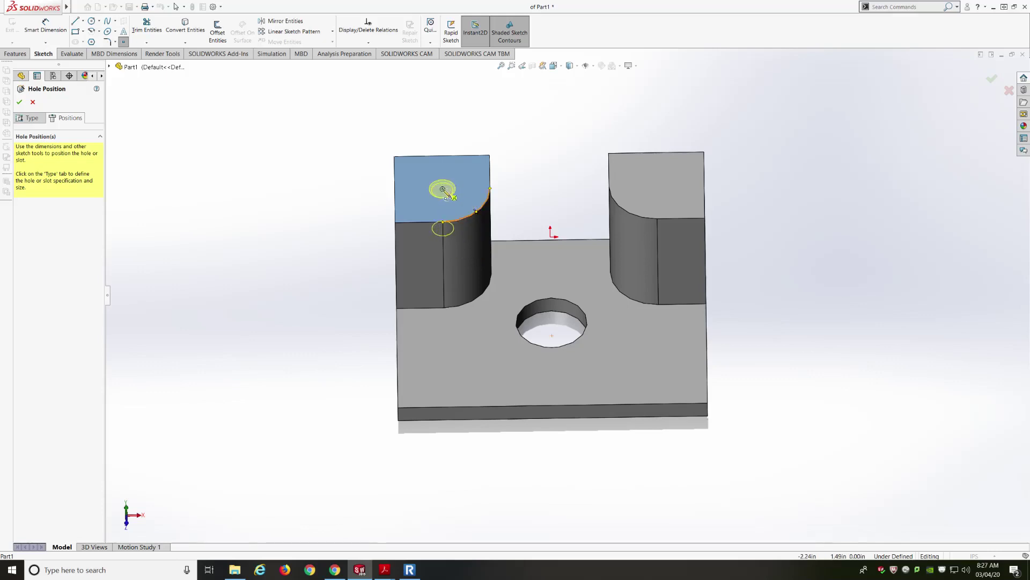
left_click(442, 190)
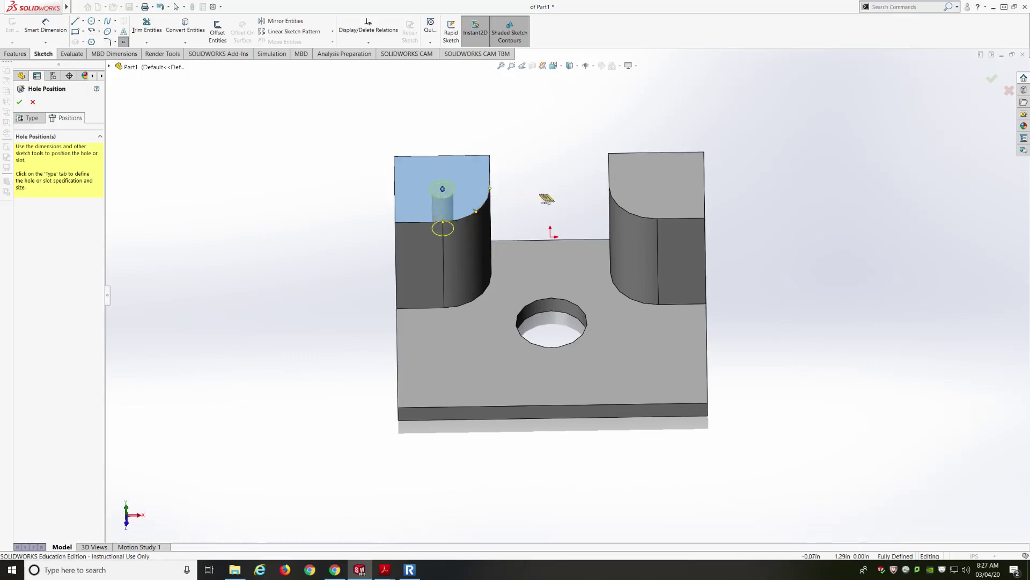
left_click(657, 186)
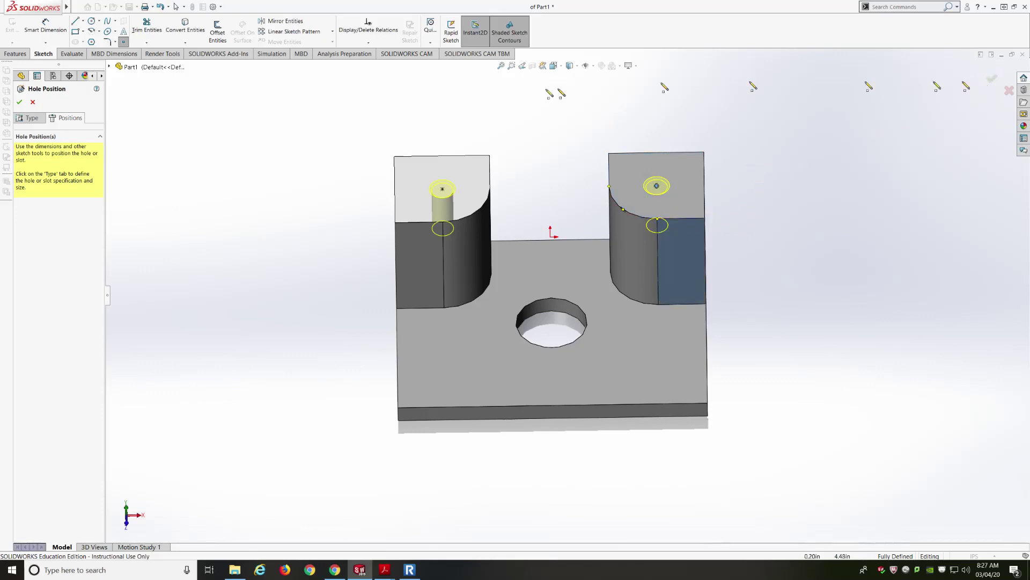
left_click(29, 119)
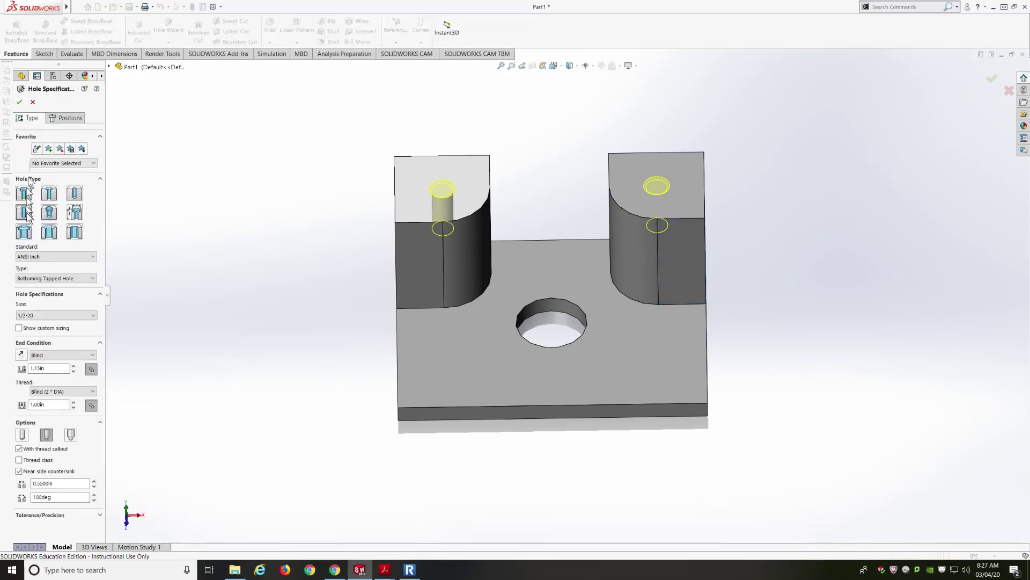
middle_click_drag(338, 337, 324, 272)
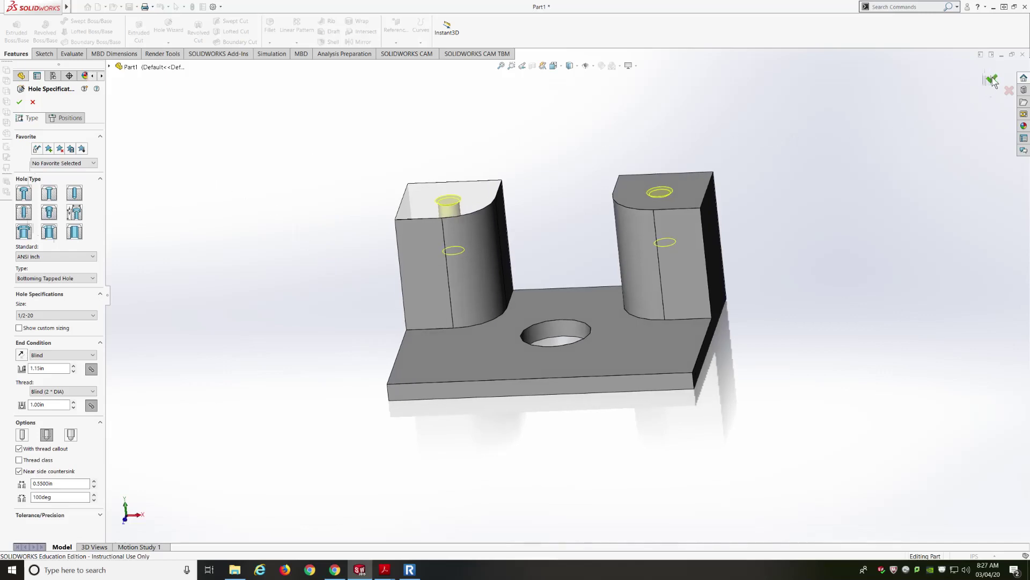
left_click(21, 103)
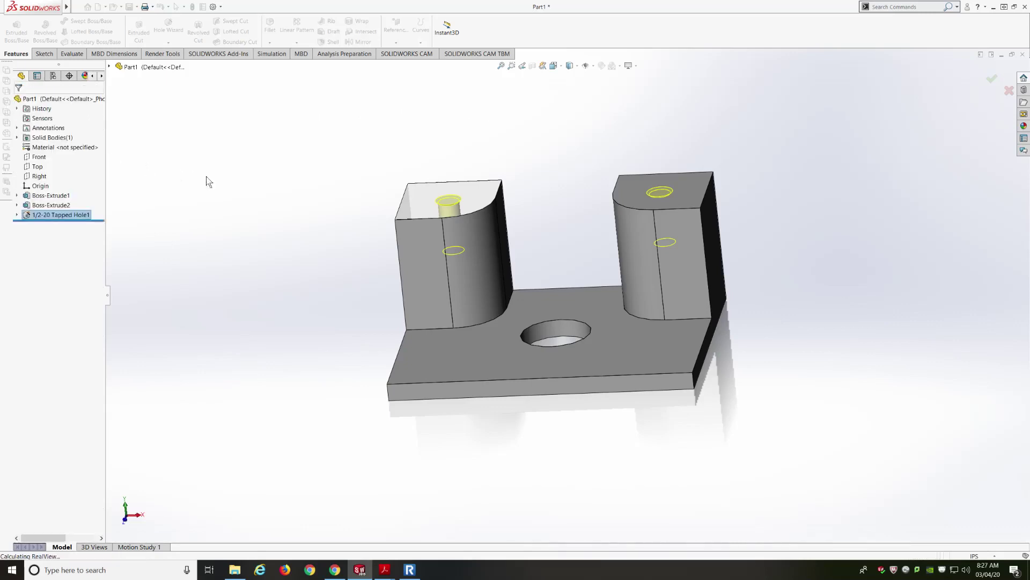
- Examine the tapped holes in the boss tops, looking closely at the threads and countersink of one hole
middle_click_drag(279, 192, 272, 239)
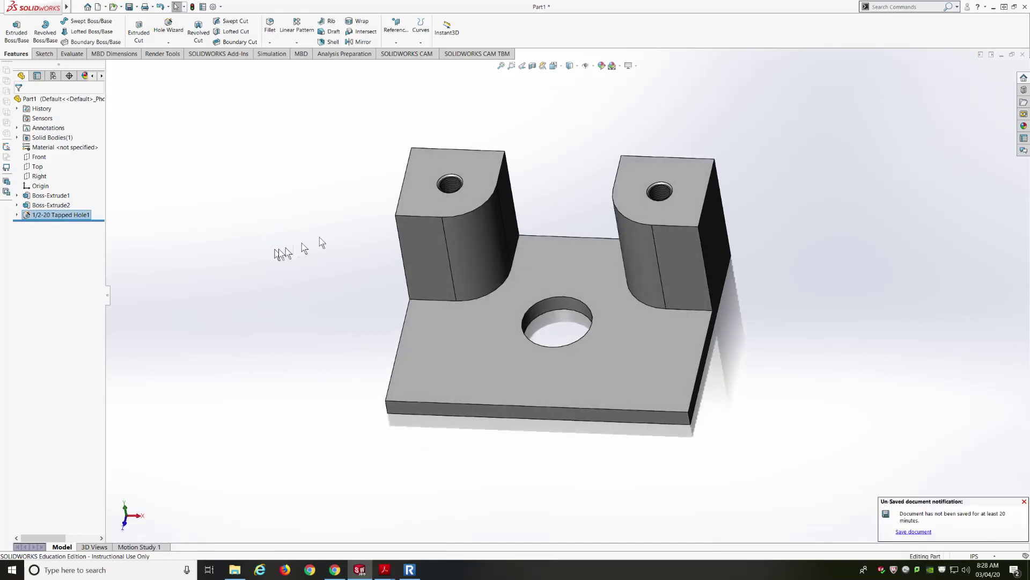
scroll(395, 214, "down", 2)
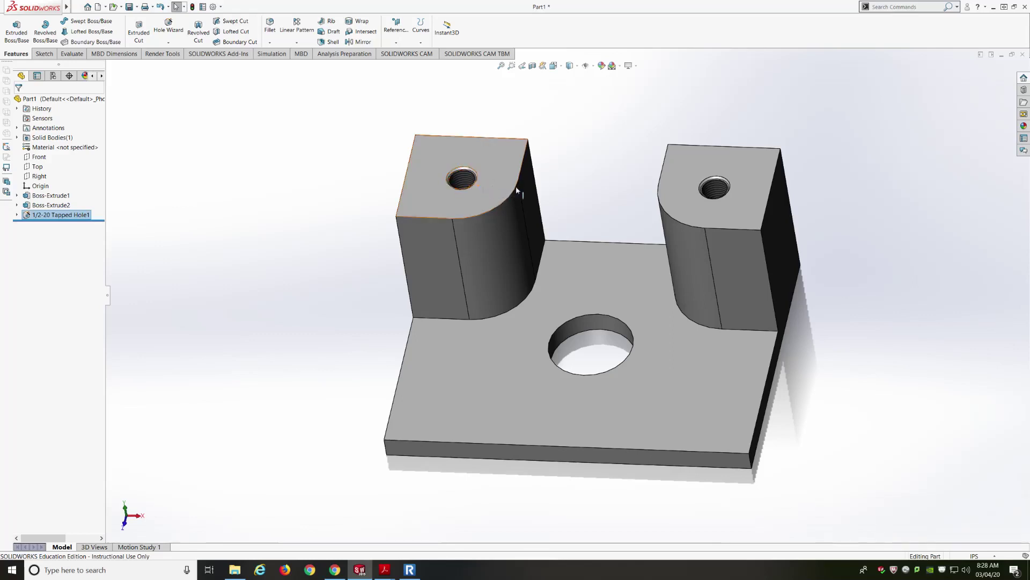
scroll(471, 196, "down", 7)
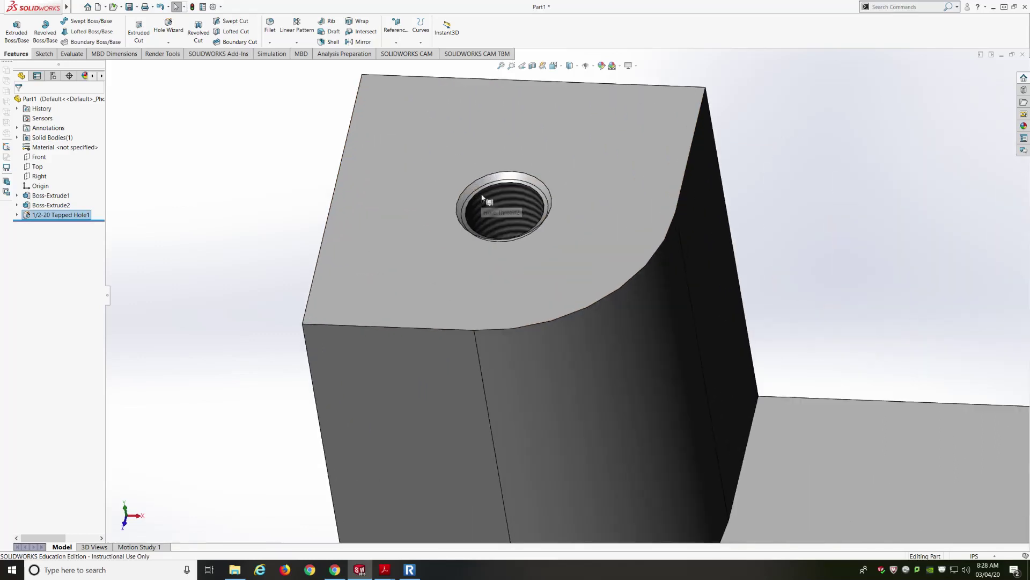
scroll(532, 257, "down", 5)
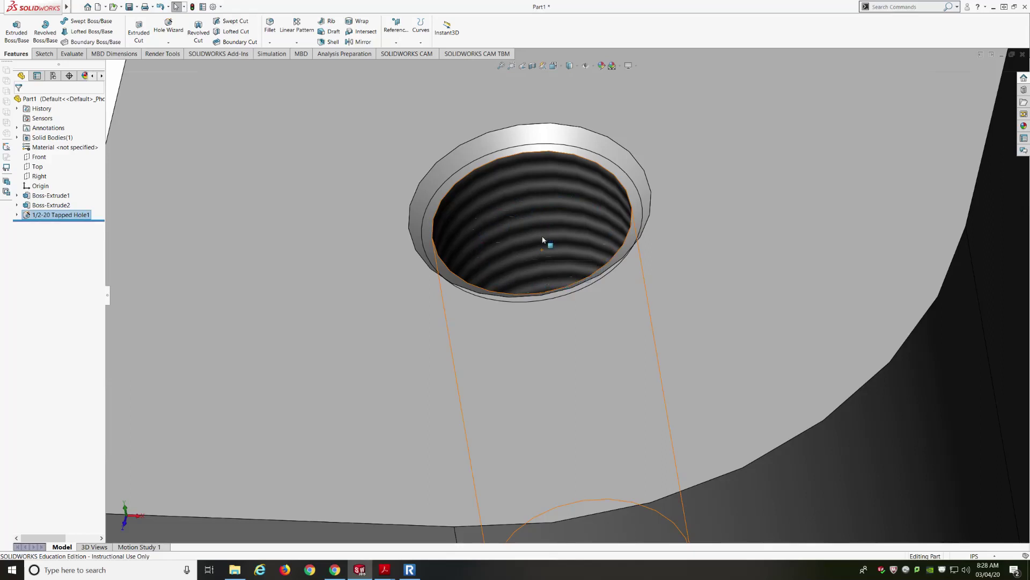
scroll(513, 246, "up", 8)
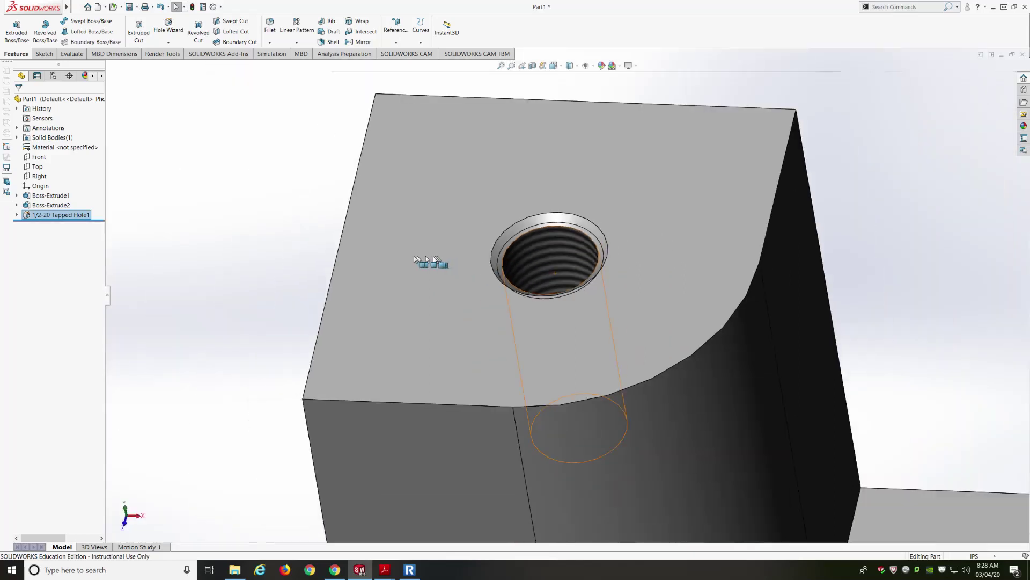
scroll(799, 340, "down", 2)
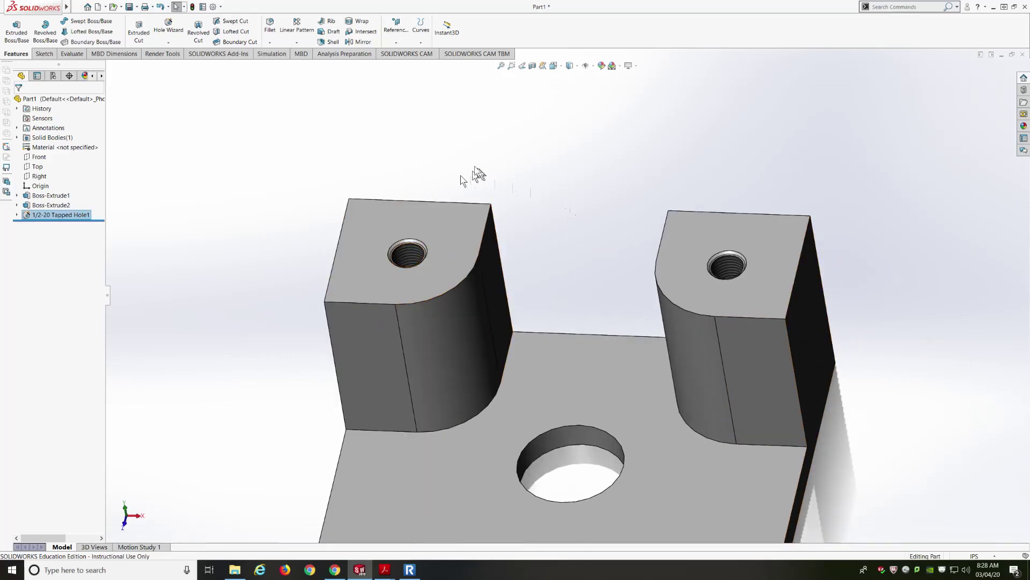
right_click(413, 255)
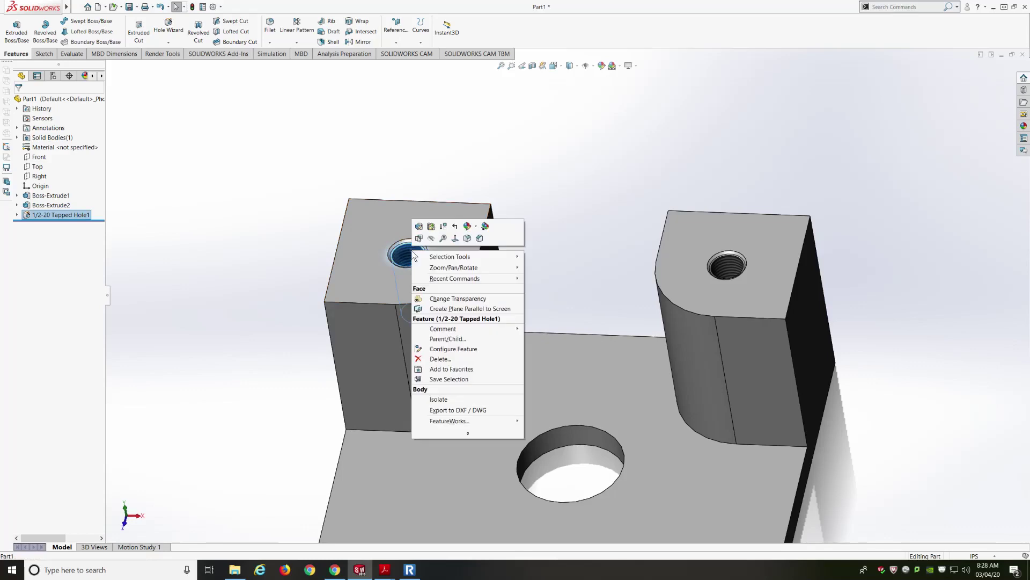
left_click(373, 142)
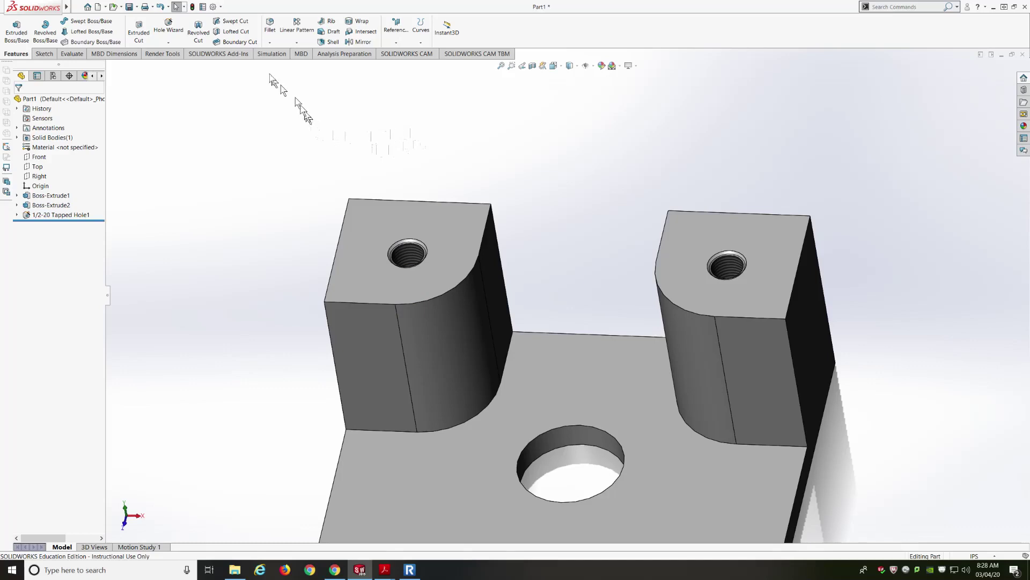
- Check the Shaded cosmetic threads setting in the document's Detailing properties and accept the options
left_click(213, 7)
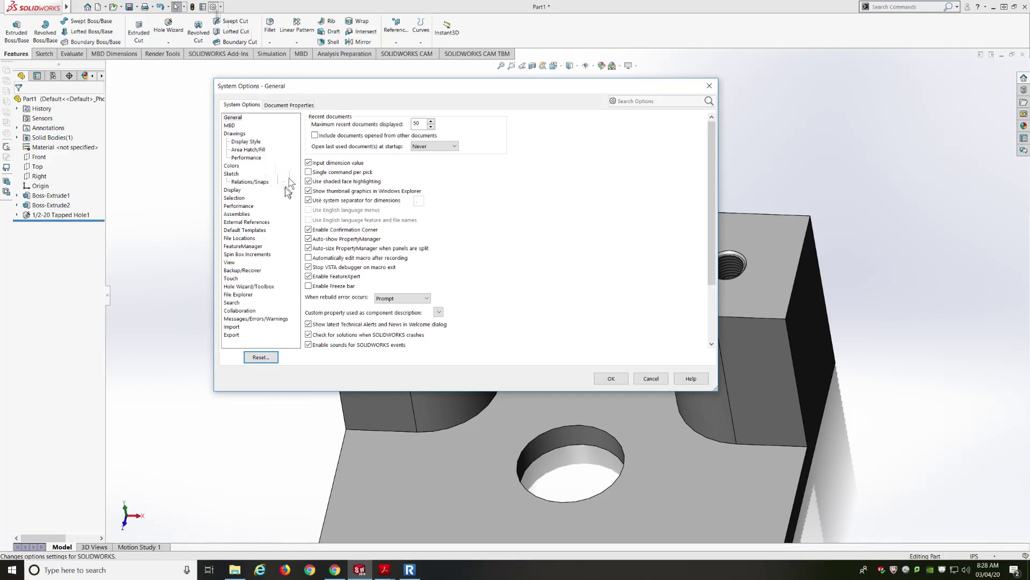
left_click(234, 191)
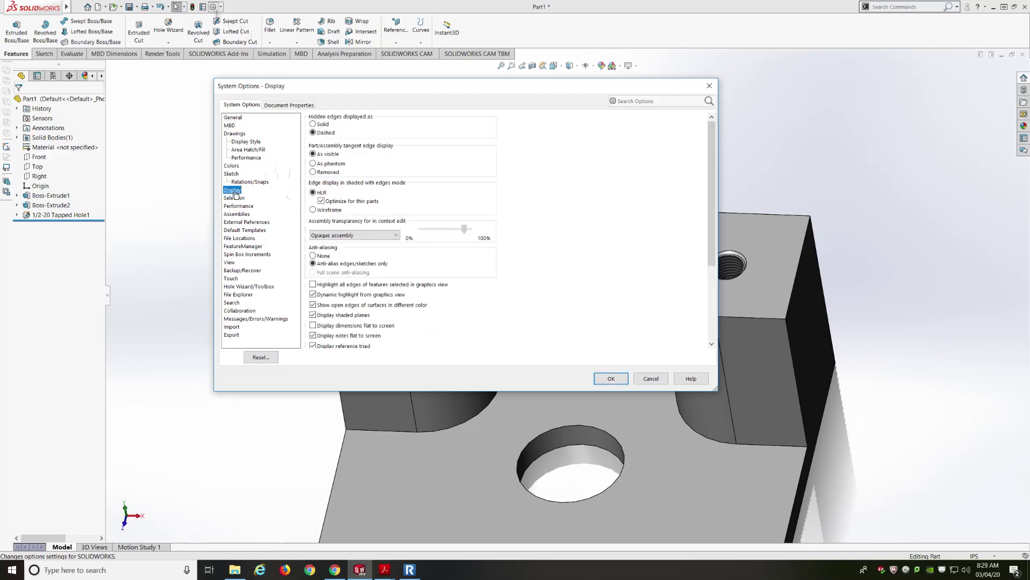
left_click(282, 106)
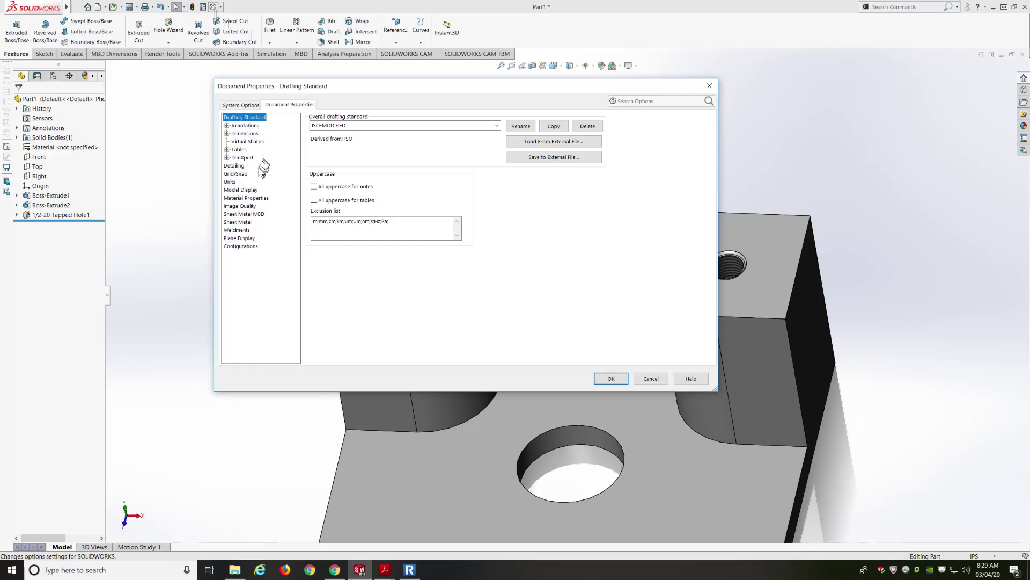
left_click(240, 166)
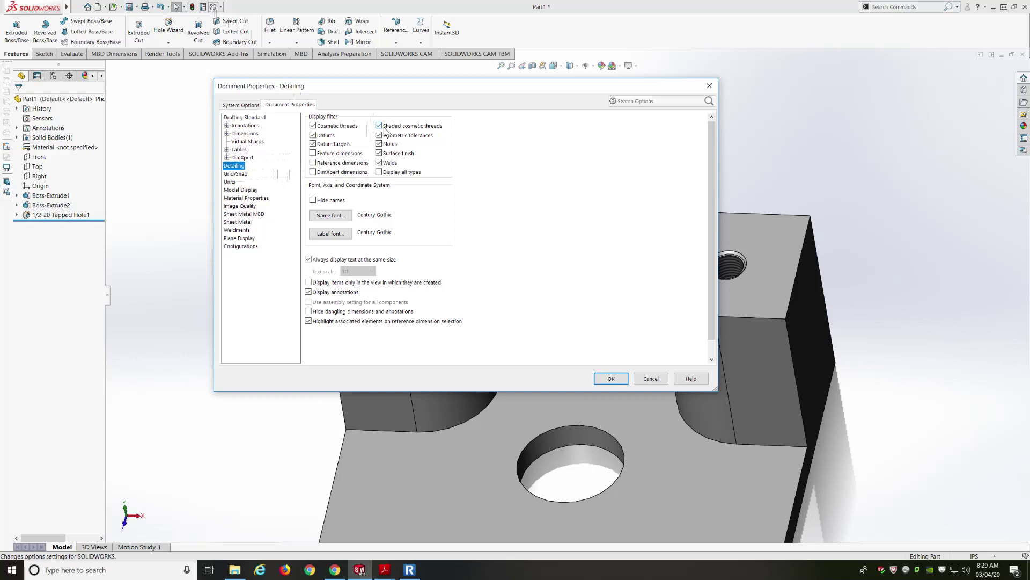
left_click(605, 379)
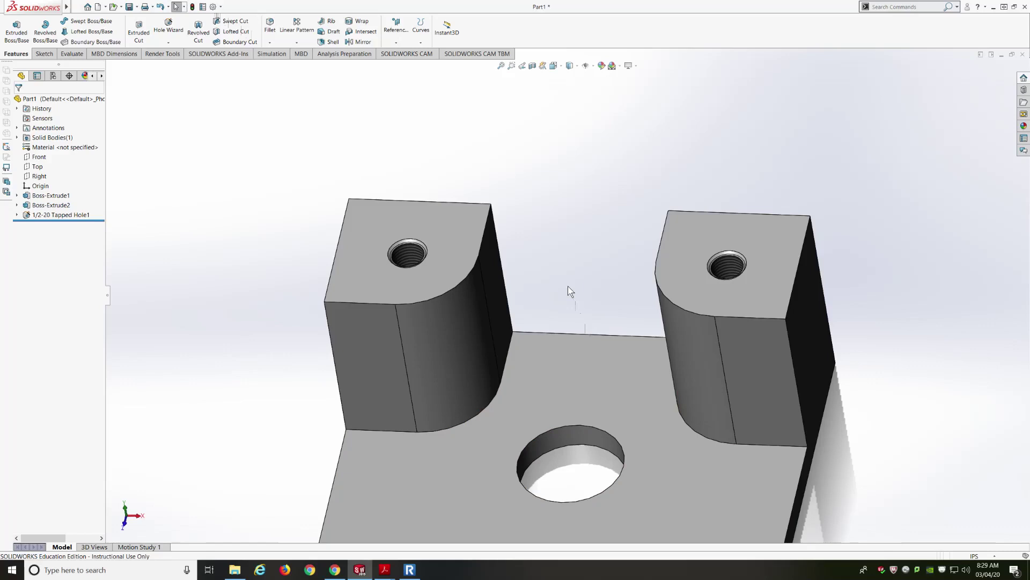
- Examine the shaded threads inside the tapped boss hole up close, and inspect the whole part from above
scroll(408, 255, "down", 5)
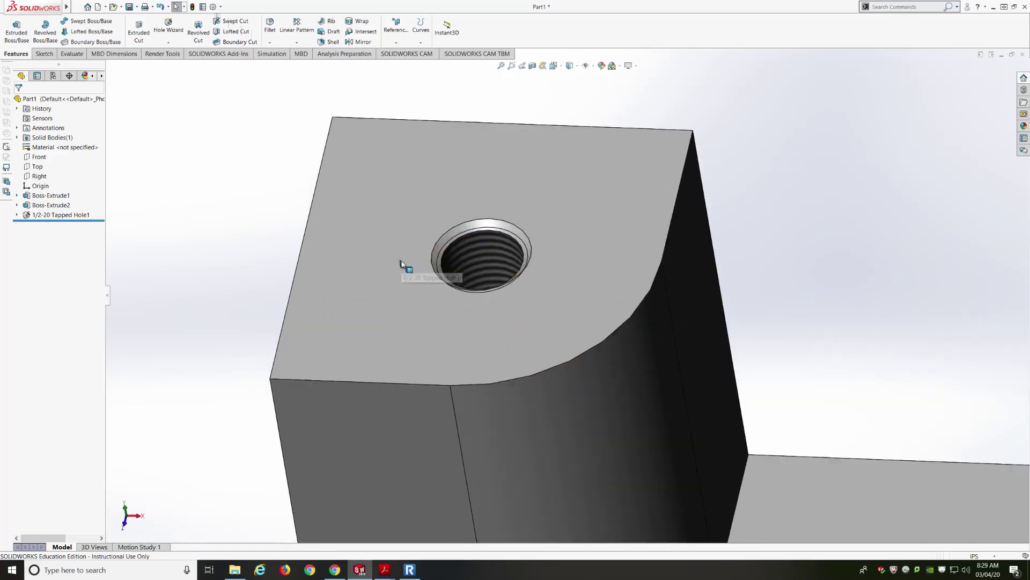
scroll(540, 277, "down", 2)
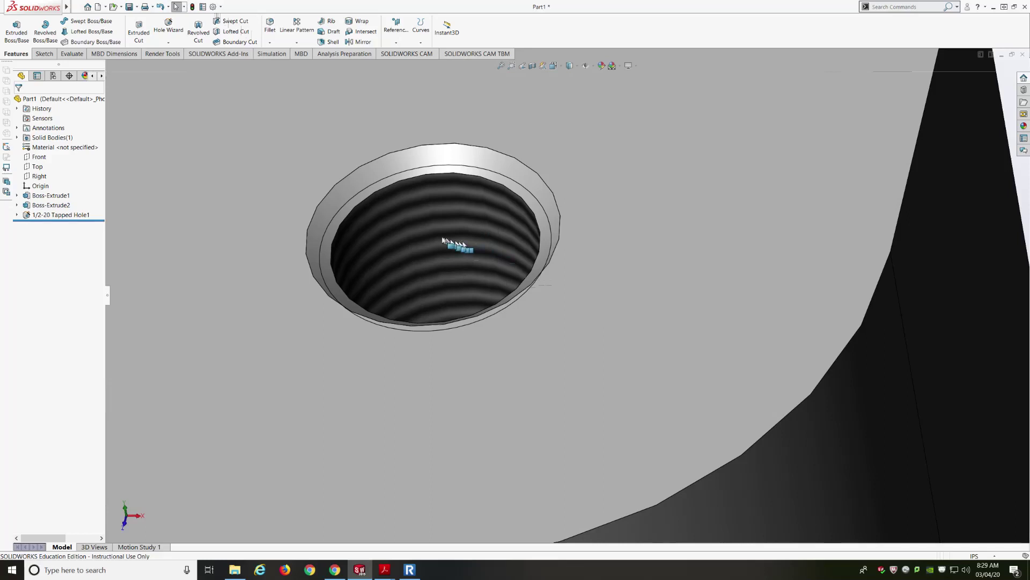
scroll(453, 237, "up", 10)
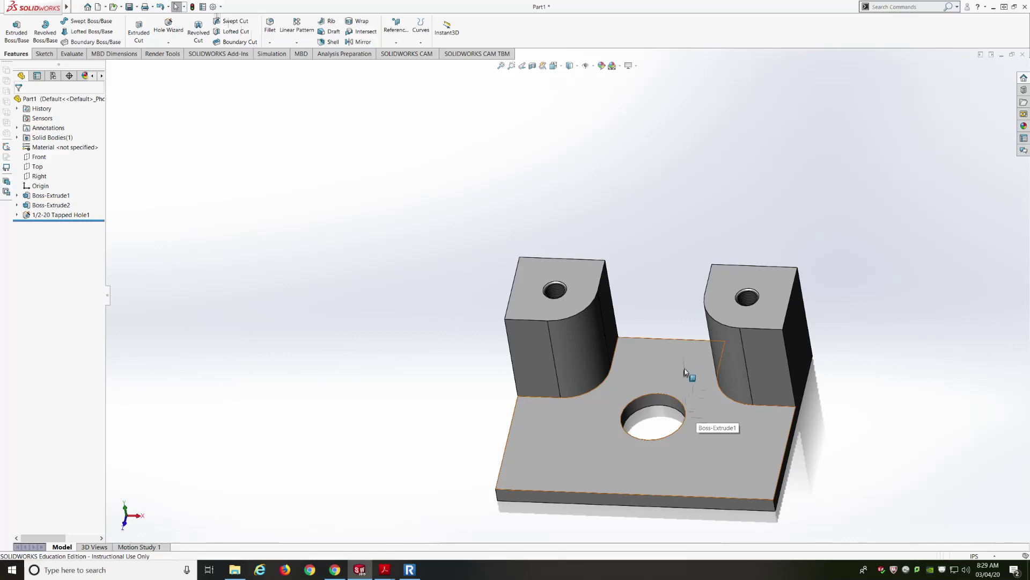
scroll(773, 467, "down", 3)
mouse_move(588, 288)
middle_mouse_down()
mouse_move(588, 320)
mouse_move(593, 292)
middle_mouse_up()
scroll(593, 292, "up", 3)
scroll(540, 217, "down", 3)
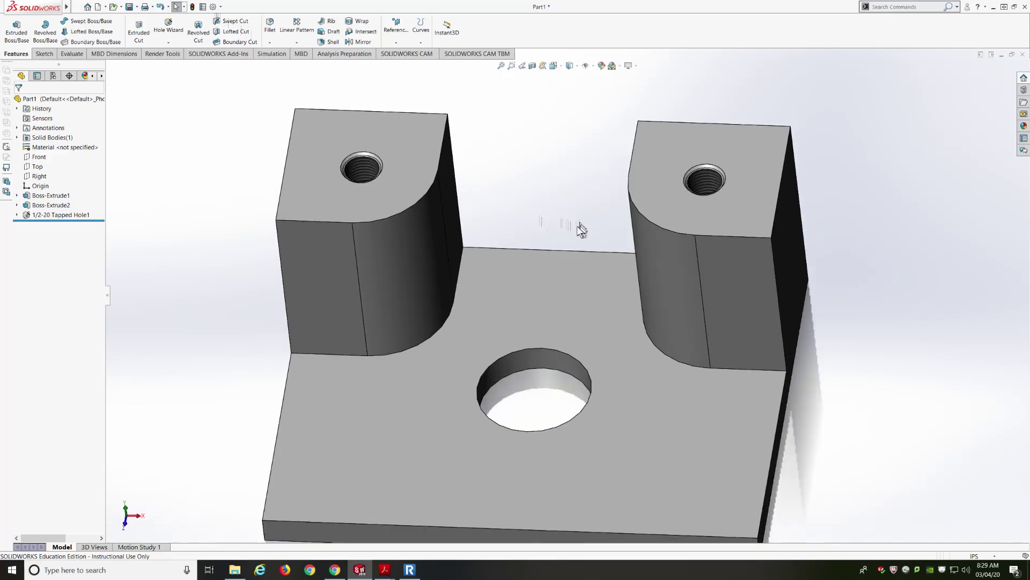
scroll(577, 236, "up", 2)
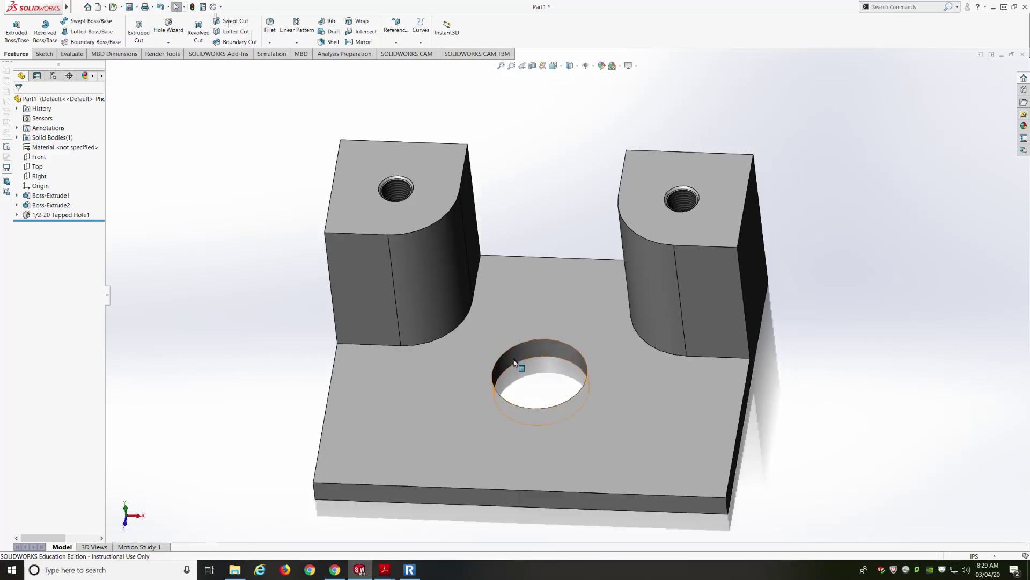
scroll(514, 364, "down", 2)
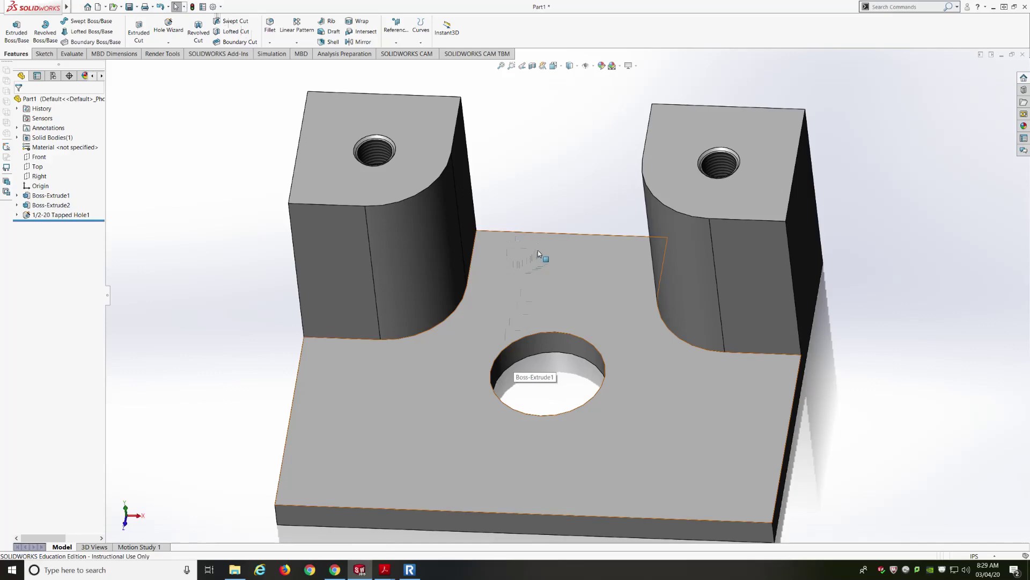
- Check the material callout for Exercise 1 in Steel_Alloy.pdf and return to the part model
key("alt+Tab")
left_click_drag(998, 97, 555, 124)
scroll(563, 202, "up", 2)
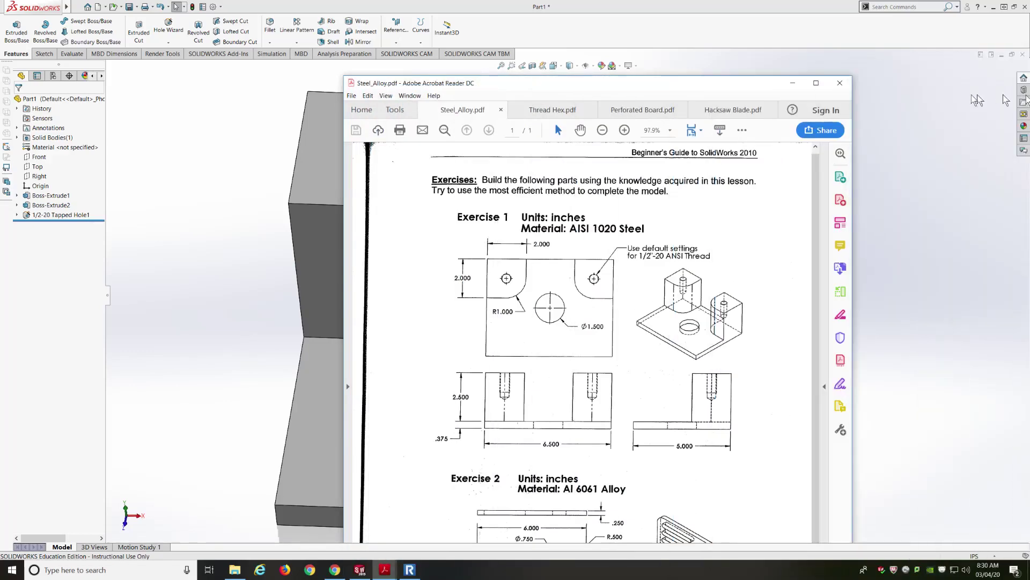
key("alt+Tab")
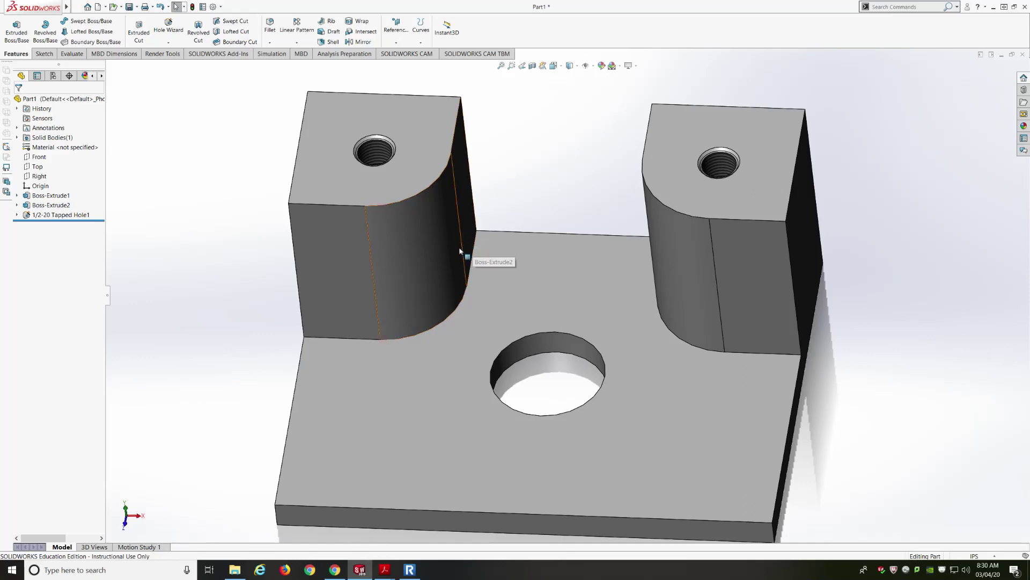
- Open the material library for the part and look through its Steel, Copper Alloys and Woods categories
right_click(78, 152)
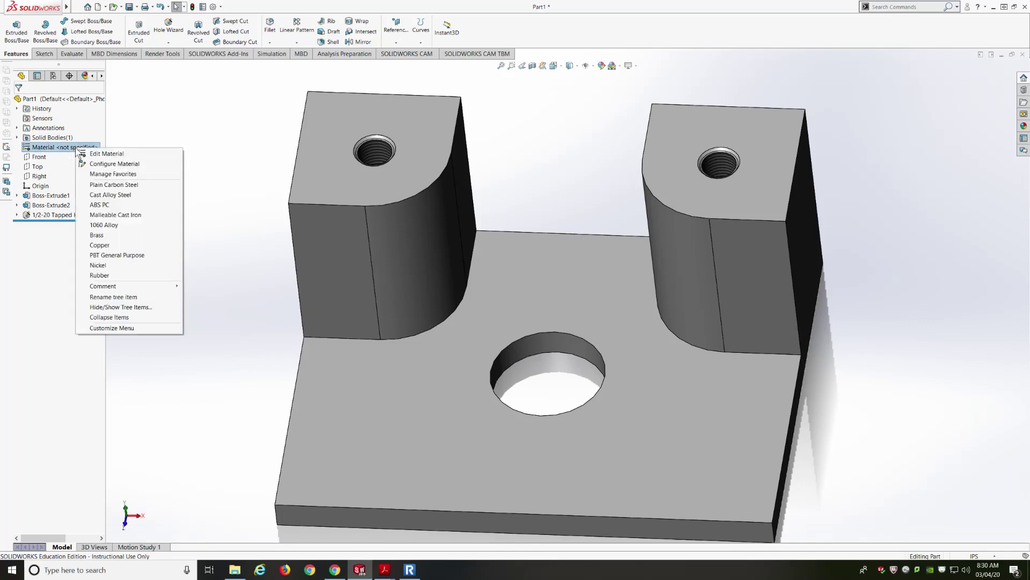
left_click(115, 155)
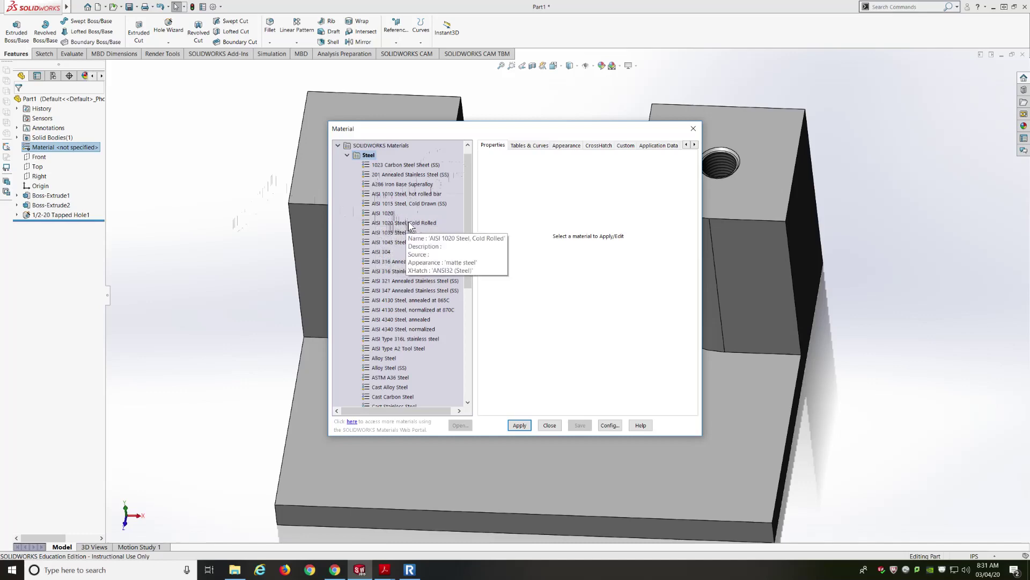
left_click_drag(465, 169, 476, 300)
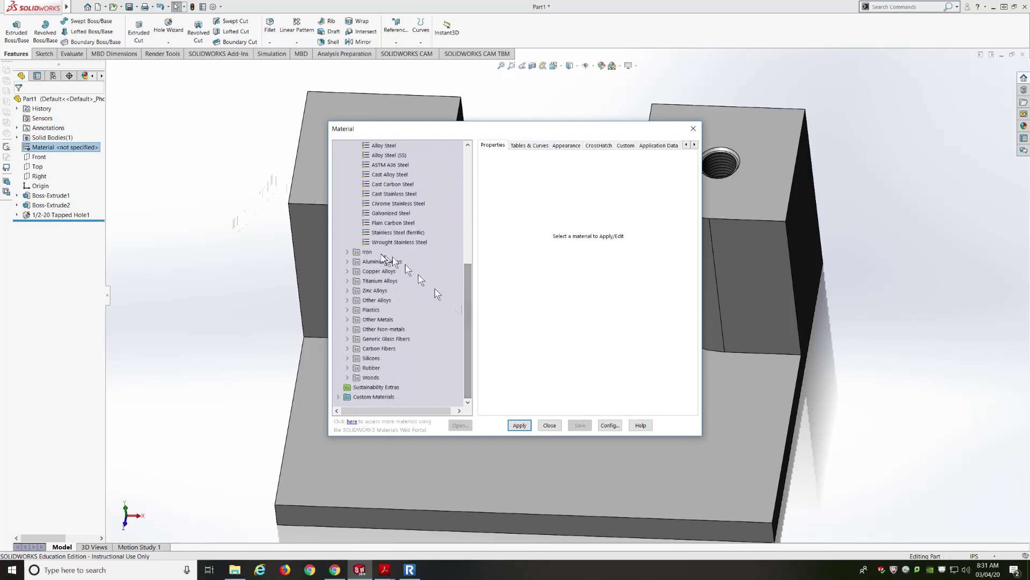
left_click(348, 272)
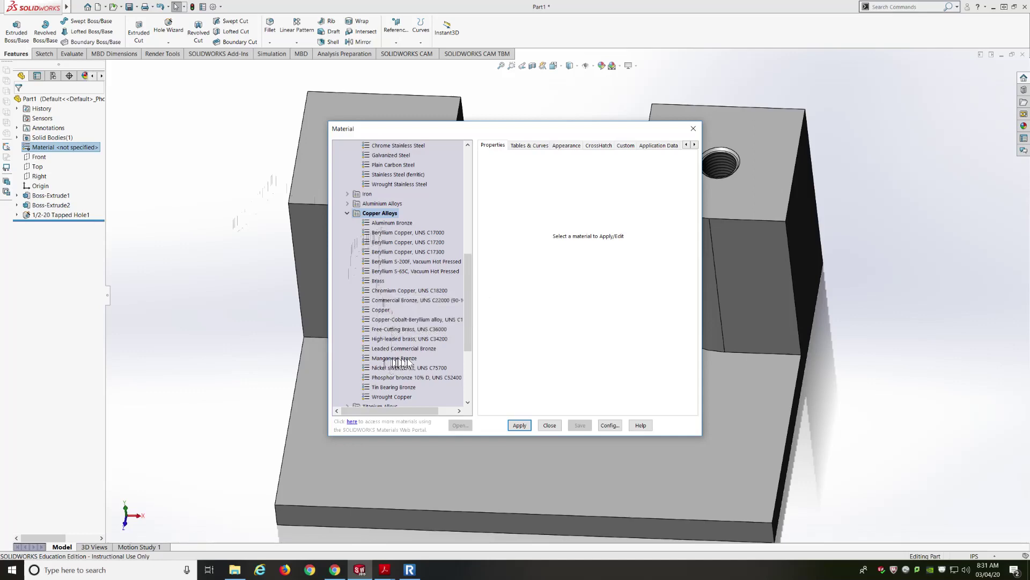
left_click(347, 214)
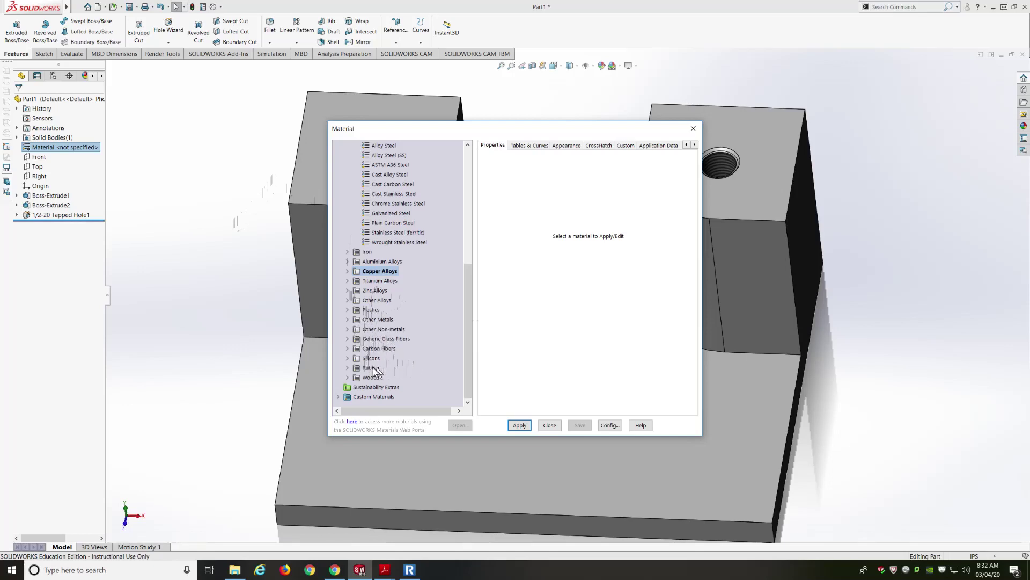
left_click(348, 378)
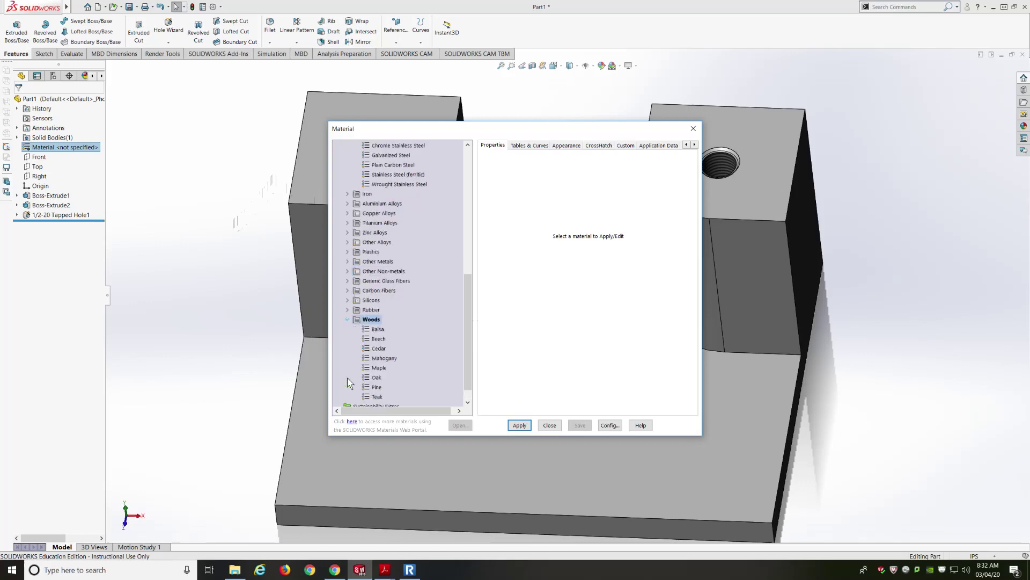
scroll(352, 380, "down", 1)
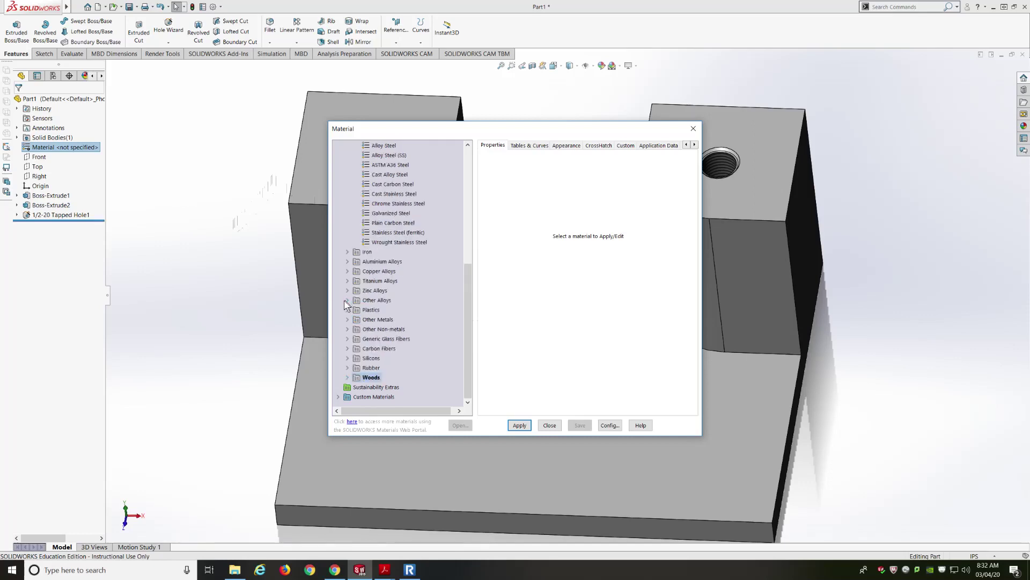
scroll(394, 323, "up", 10)
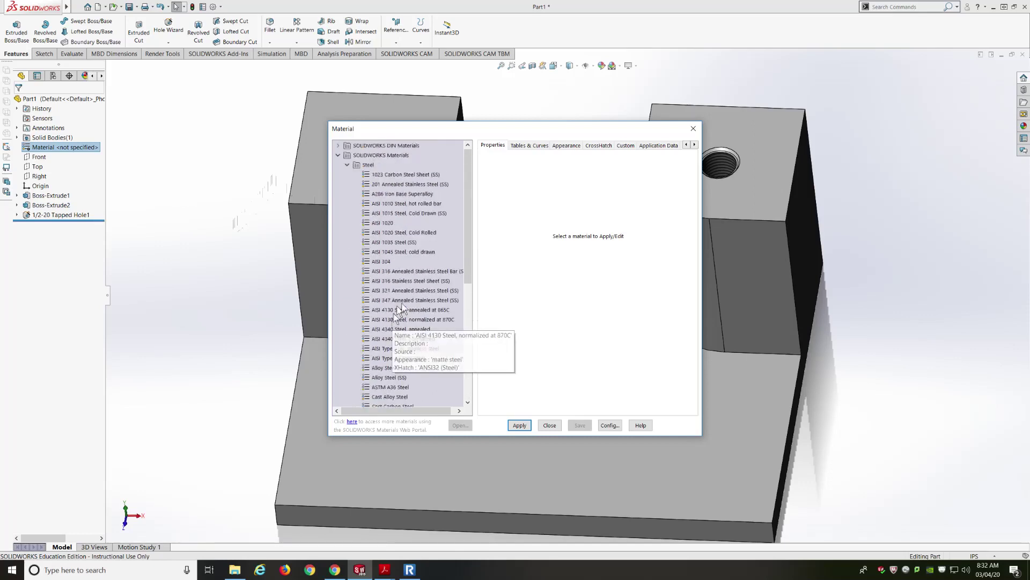
- Assign the AISI 1020 material from the Steel category to the part and close the material library
left_click(378, 224)
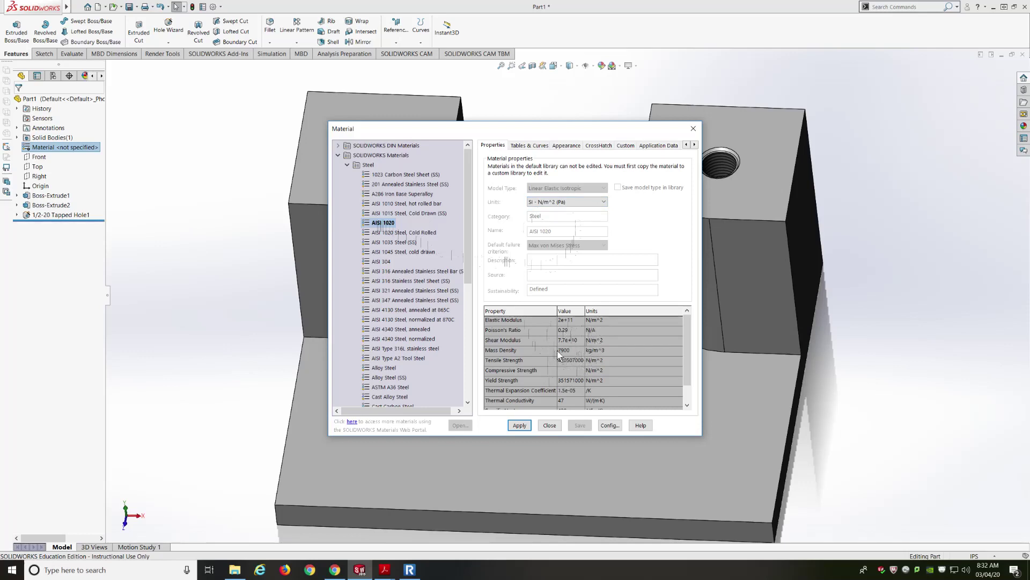
left_click(519, 425)
left_click(548, 426)
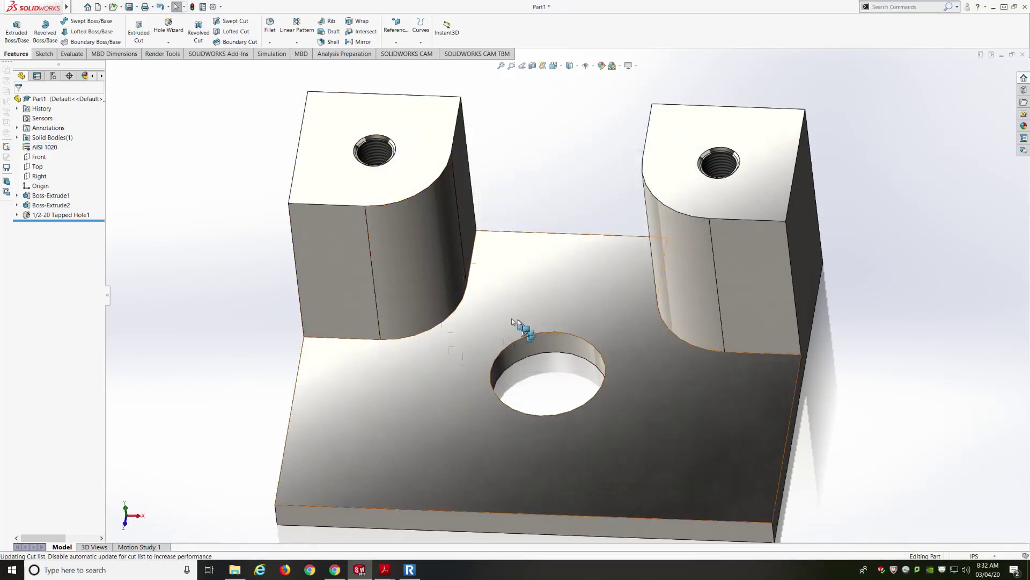
- Evaluate the part's mass properties, reading its mass, volume and surface area, and return to the feature tools
middle_click_drag(525, 414, 514, 327)
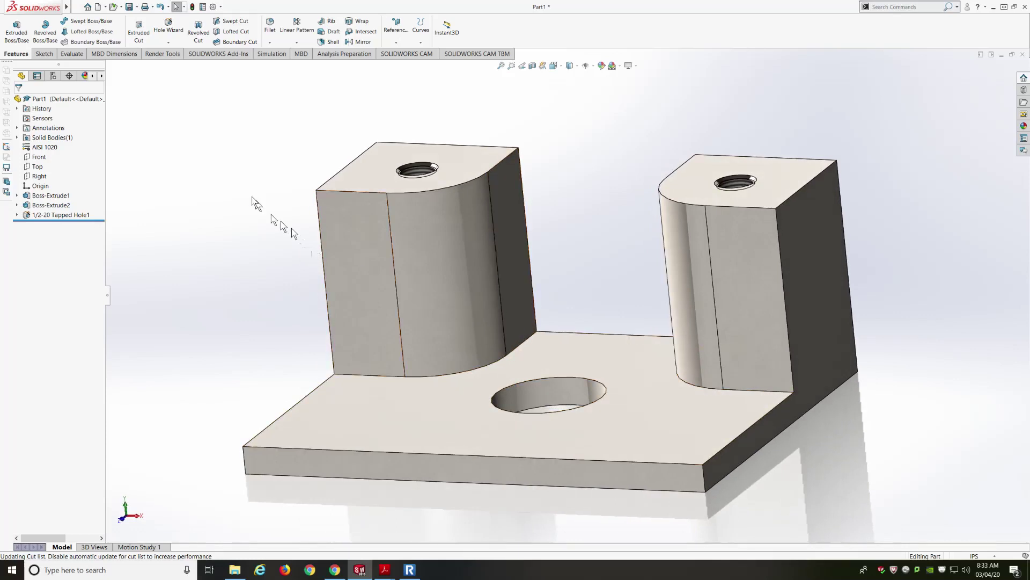
left_click(72, 54)
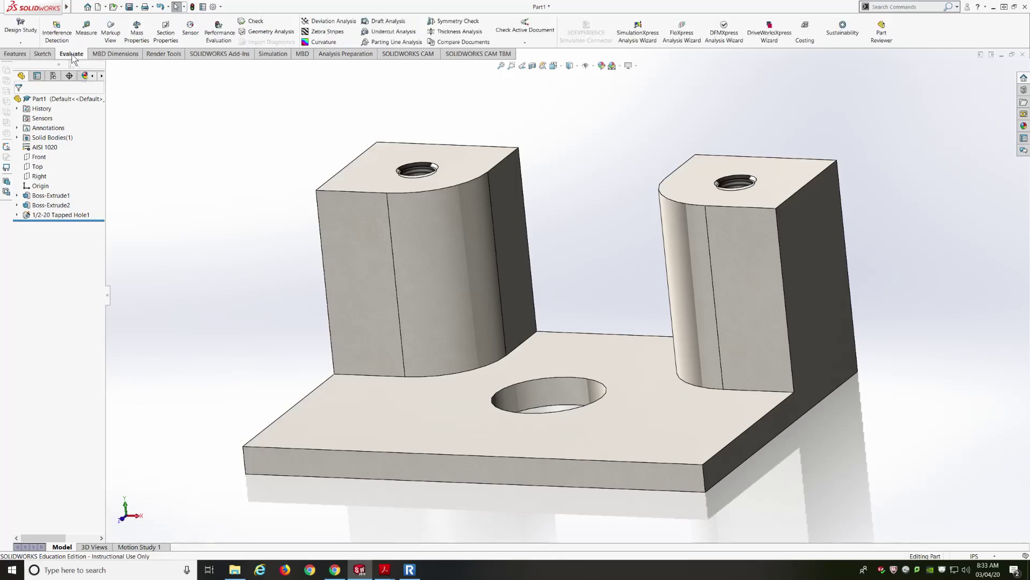
left_click(136, 33)
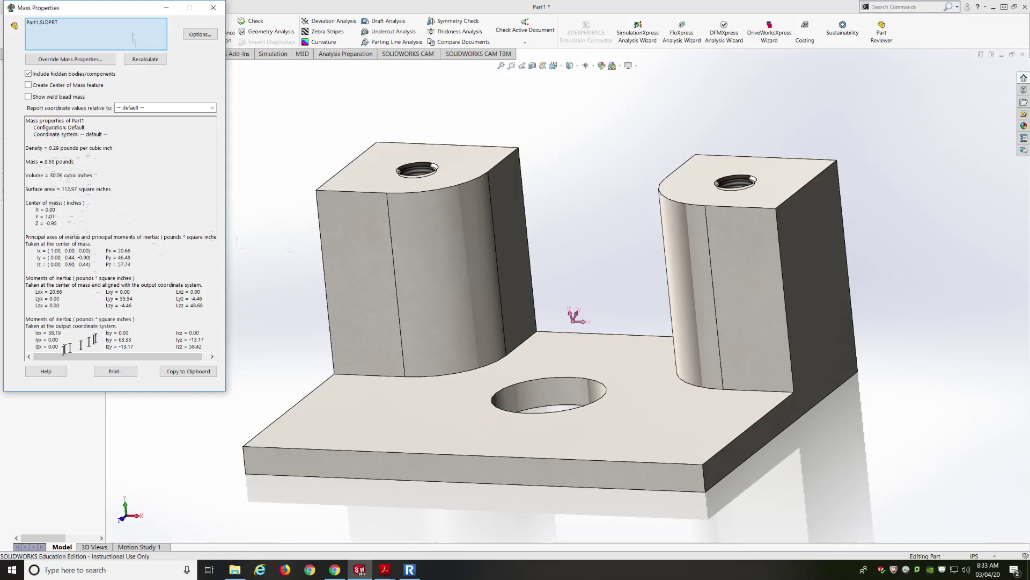
left_click(213, 8)
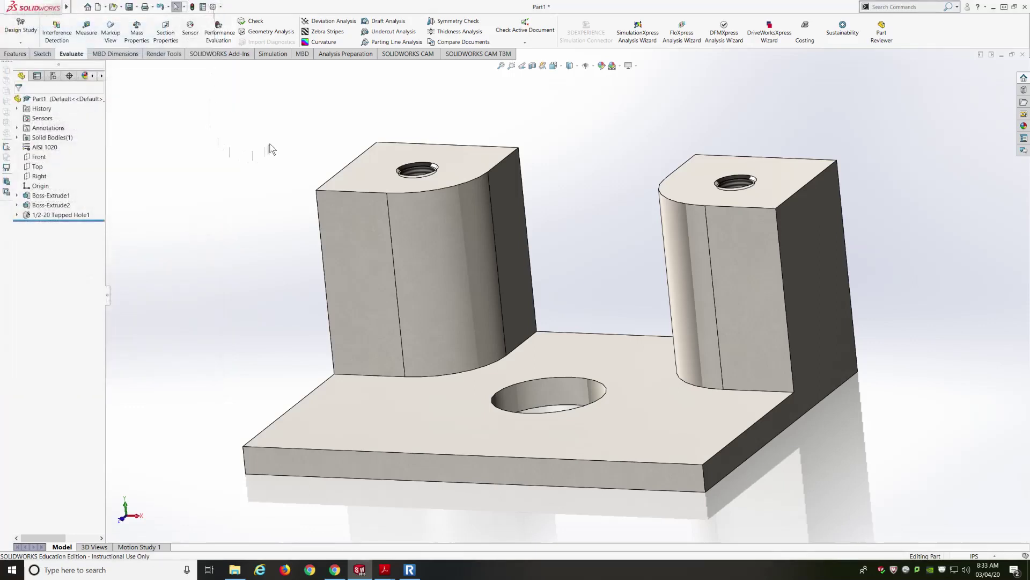
left_click(15, 54)
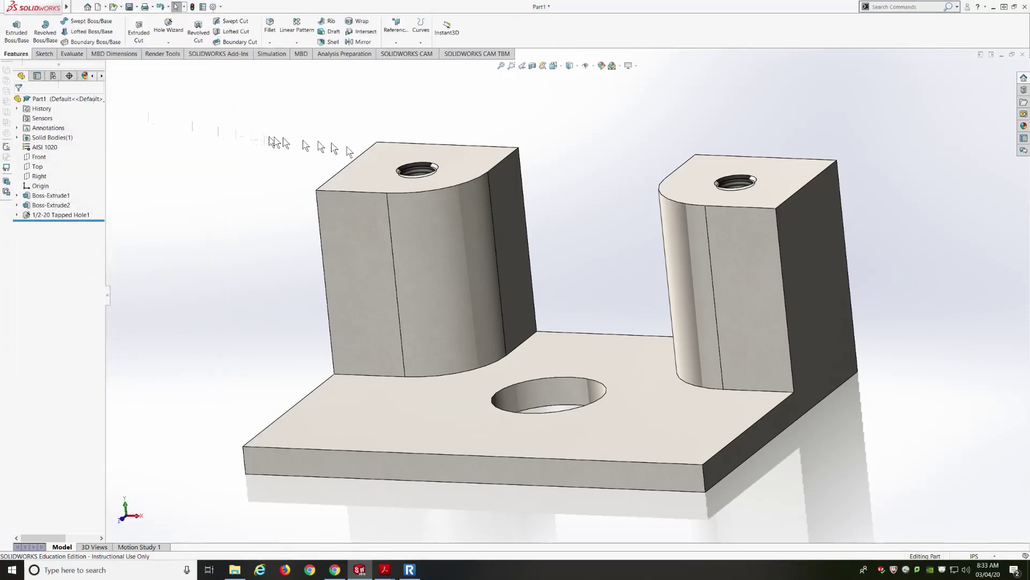
key("f")
middle_click_drag(496, 230, 511, 243, "ctrl")
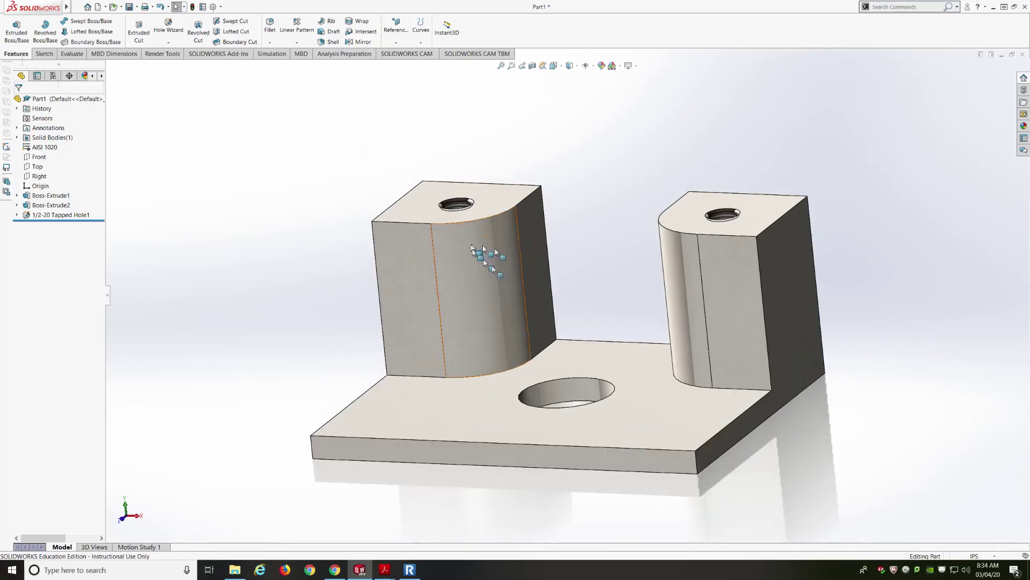
scroll(639, 312, "up", 3)
scroll(666, 338, "down", 1)
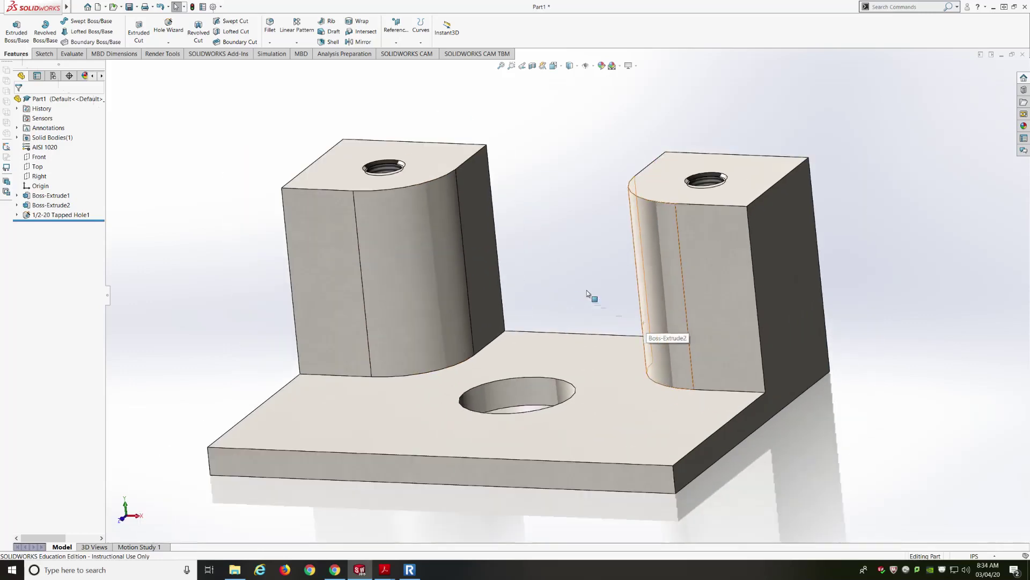
scroll(587, 290, "up", 1)
mouse_move(558, 279)
middle_mouse_down()
mouse_move(555, 266)
mouse_move(531, 268)
mouse_move(555, 267)
middle_mouse_up()
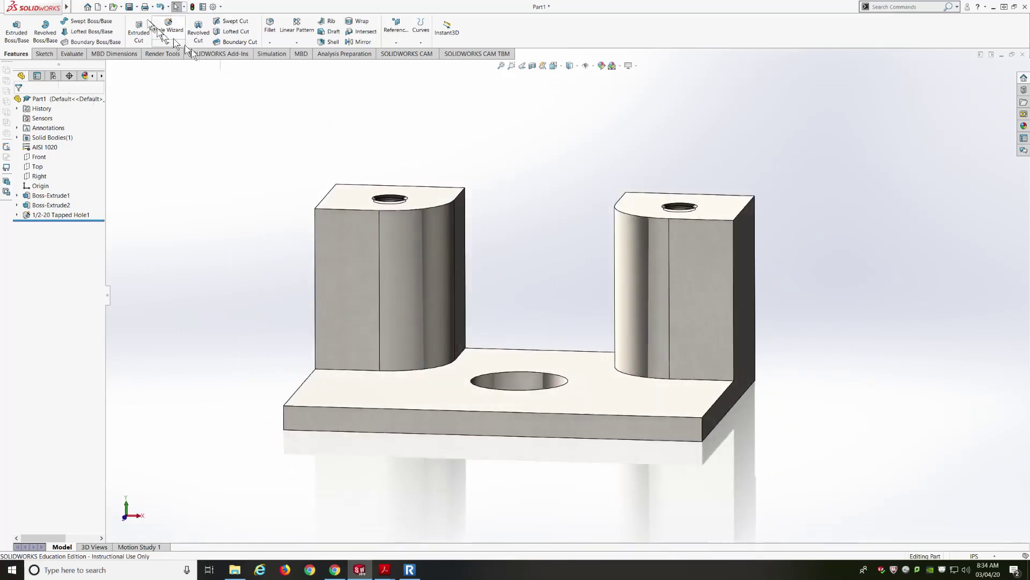
- Save the part as Hole Wizard Sample in the CADD 210 > 2020 folder, with the same text as its description
left_click(129, 7)
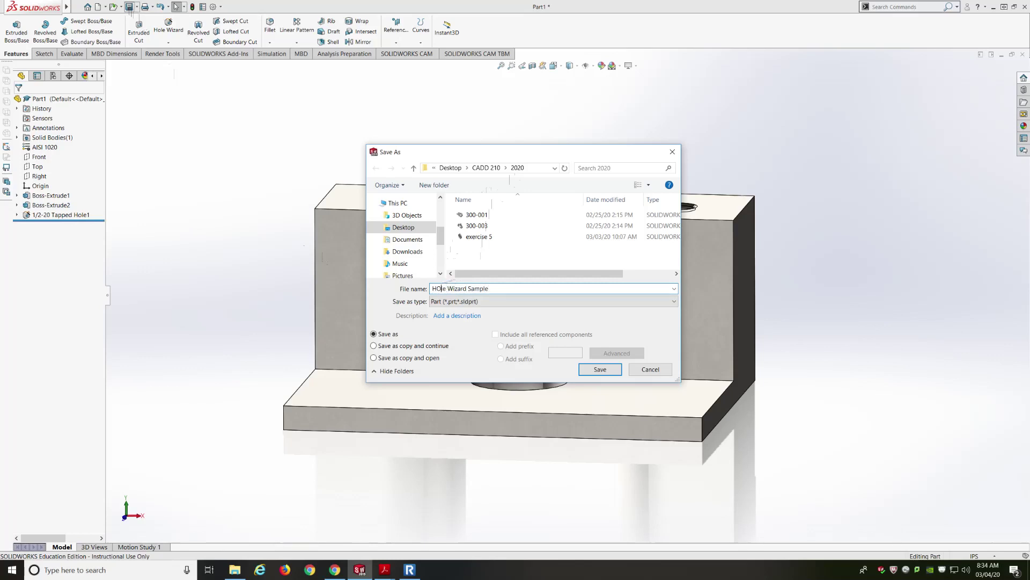
key("BackSpace")
type("o")
left_click(454, 315)
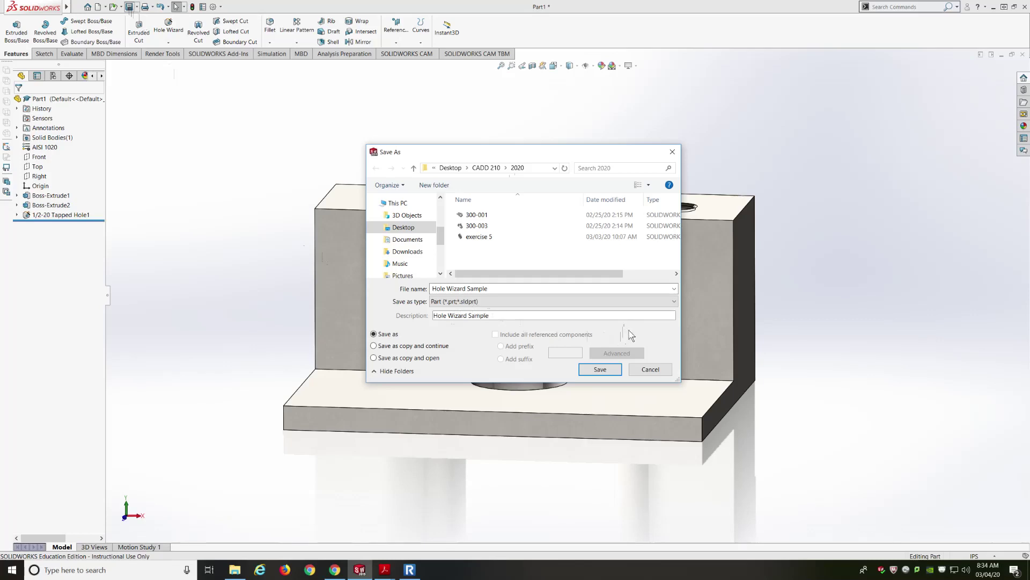
left_click(599, 370)
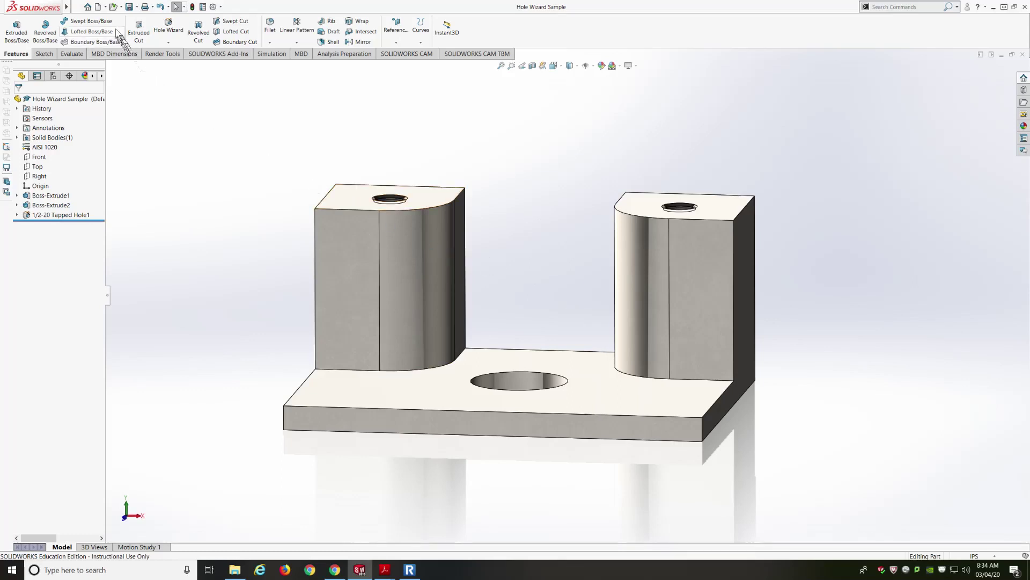
- Make a drawing from the part using a blank template and the B (ANSI) Landscape sheet format
left_click(106, 8)
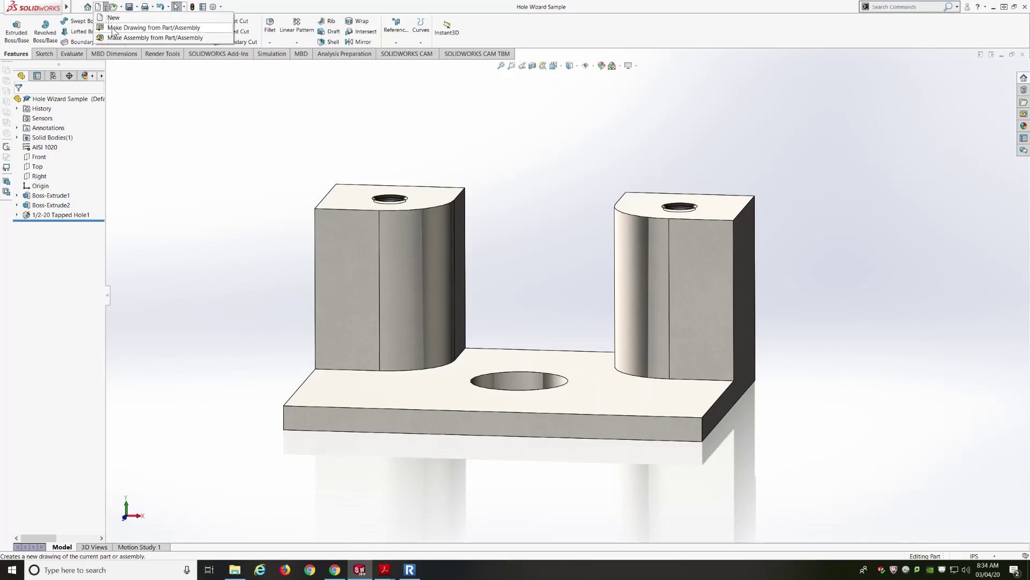
left_click(114, 28)
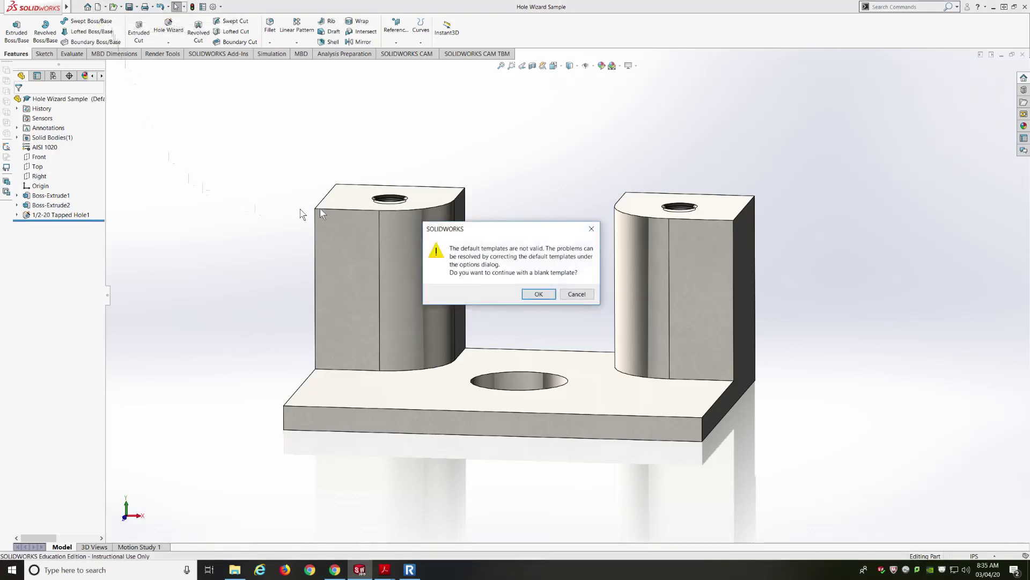
left_click(538, 295)
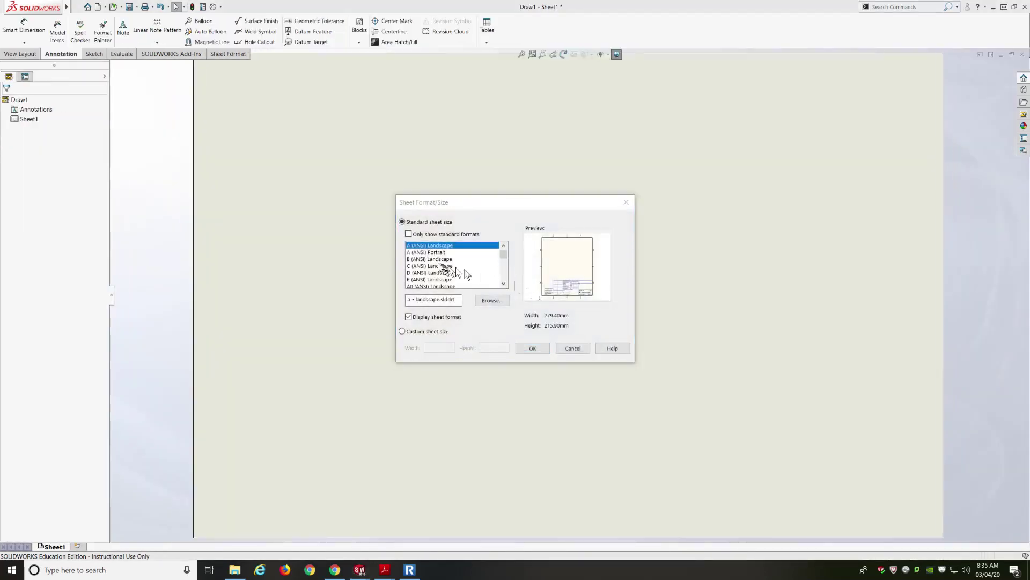
left_click(436, 259)
left_click(530, 348)
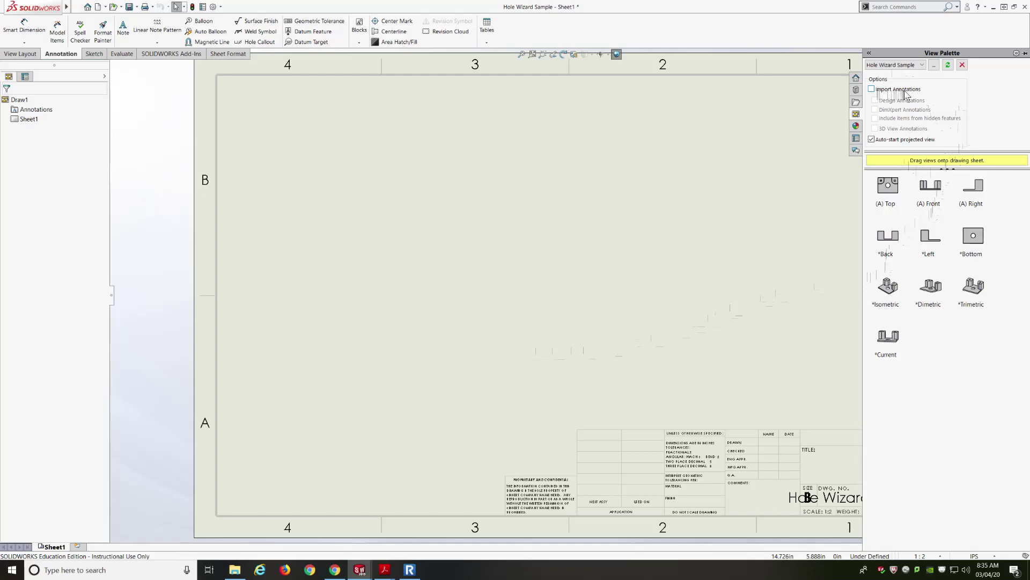
- Place the front view with imported design annotations, and project the top view above it and the right view beside it
left_click(872, 90)
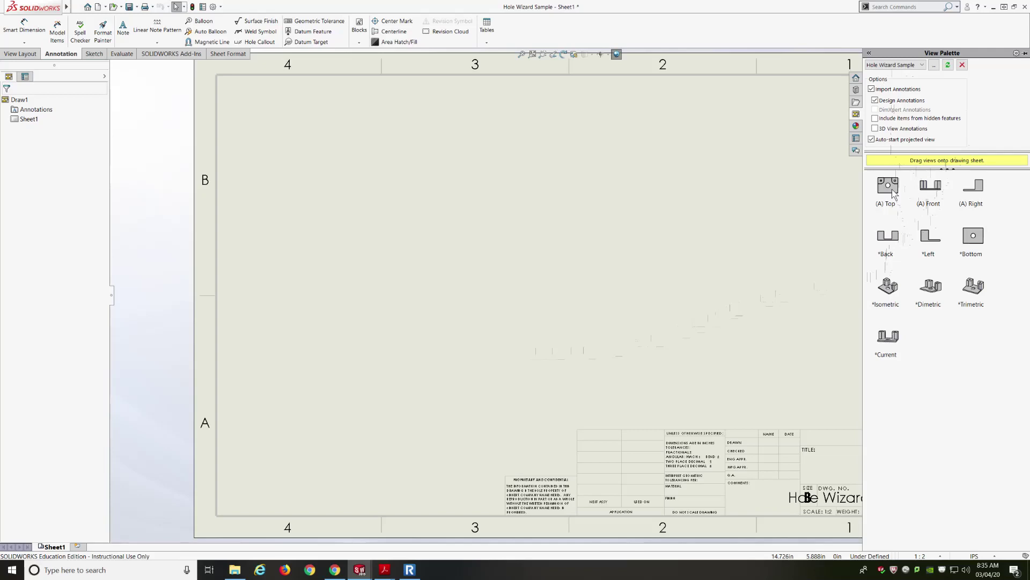
left_click(938, 192)
left_click_drag(939, 192, 401, 341)
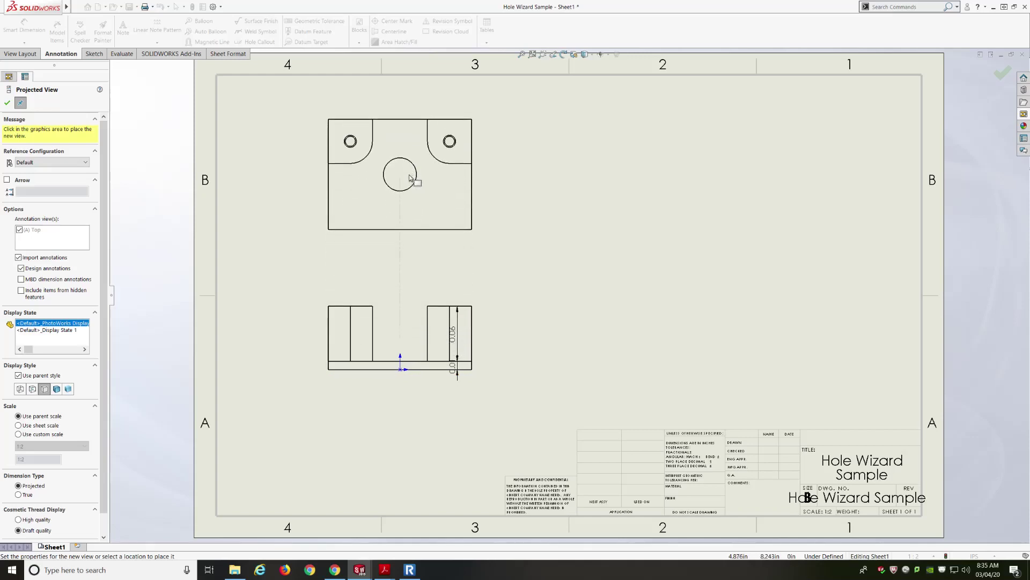
left_click(411, 179)
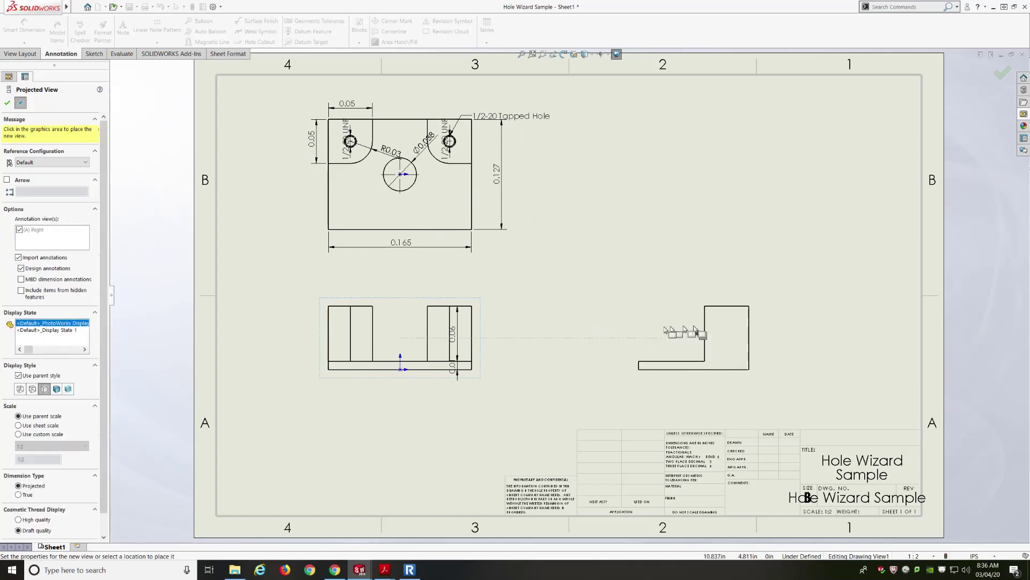
left_click(704, 337)
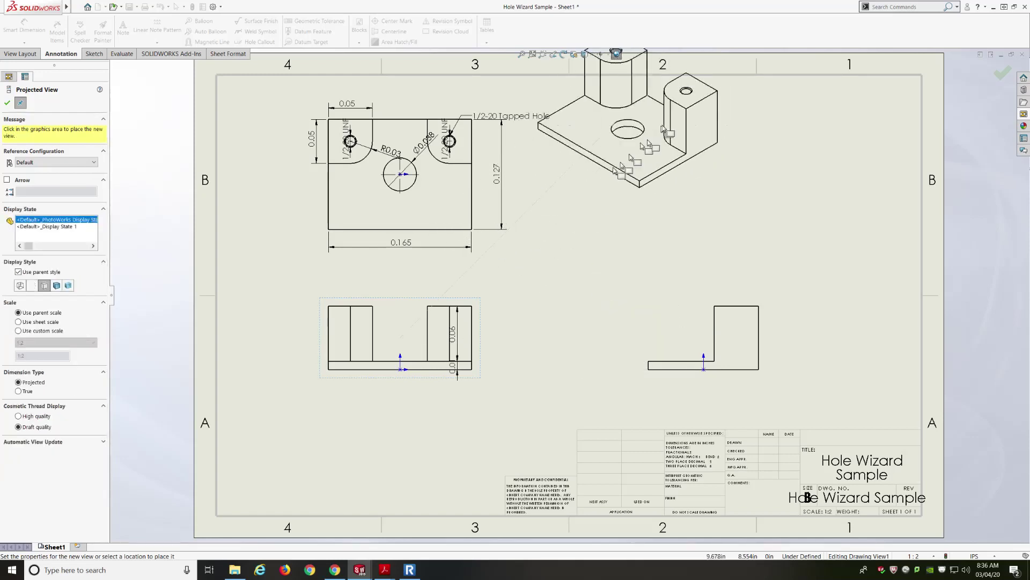
- Project an isometric view from the front view, end the projection, and move the isometric view into the sheet's upper-right corner
left_click(659, 141)
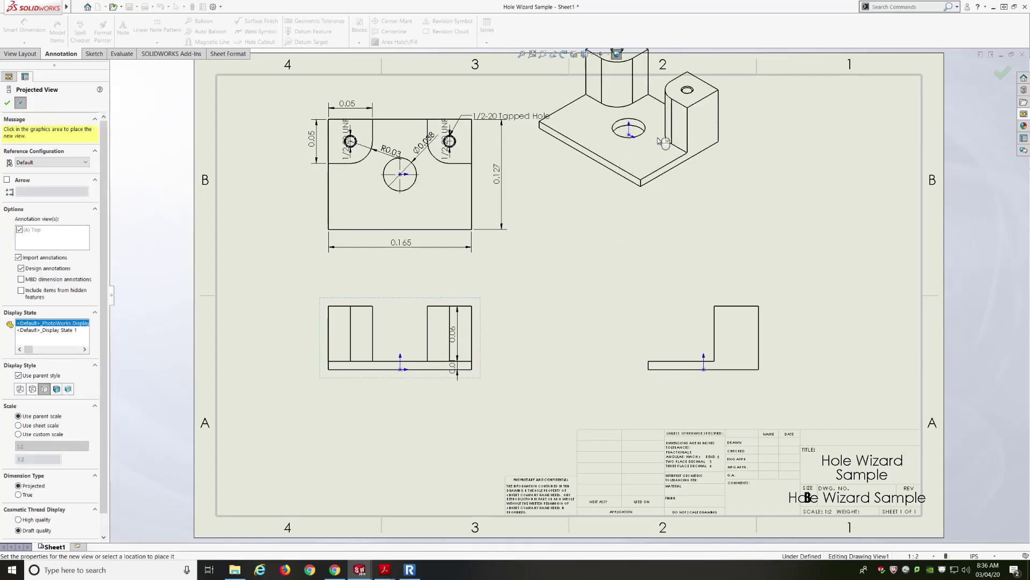
key("Escape")
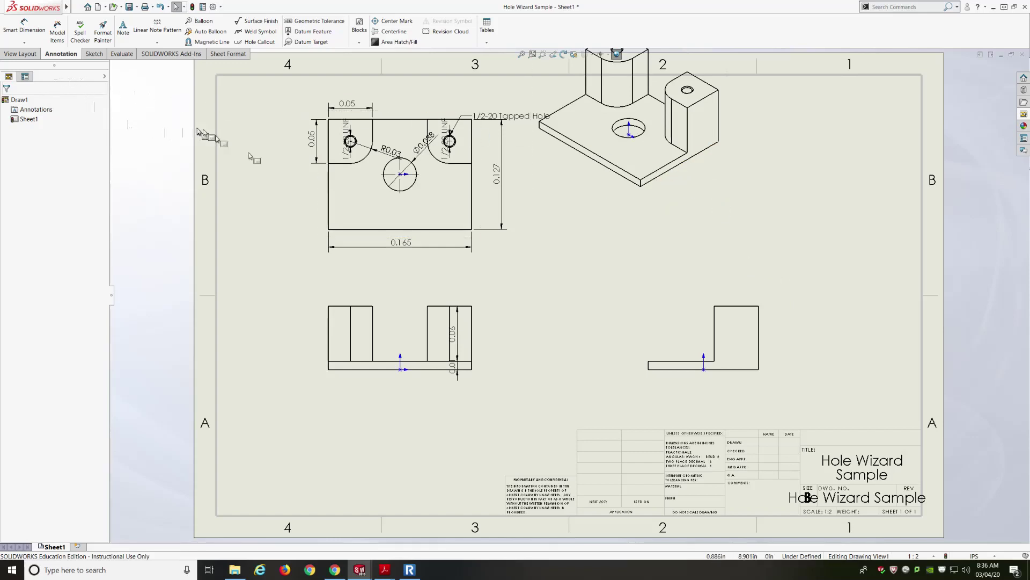
left_click_drag(624, 181, 848, 249)
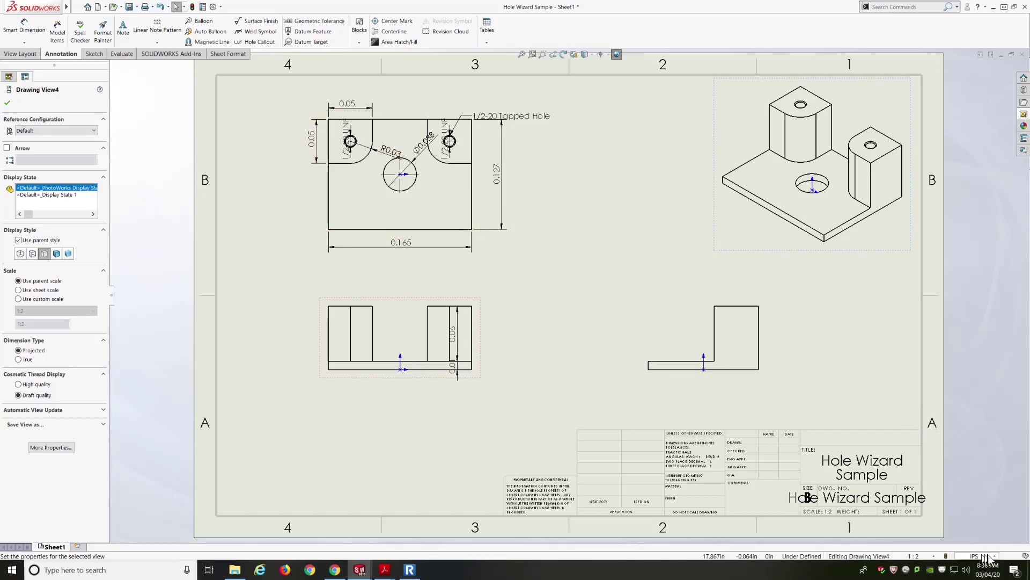
- Switch the drawing's unit system to MMGS and back to IPS
left_click(991, 556)
left_click(969, 535)
left_click(986, 556)
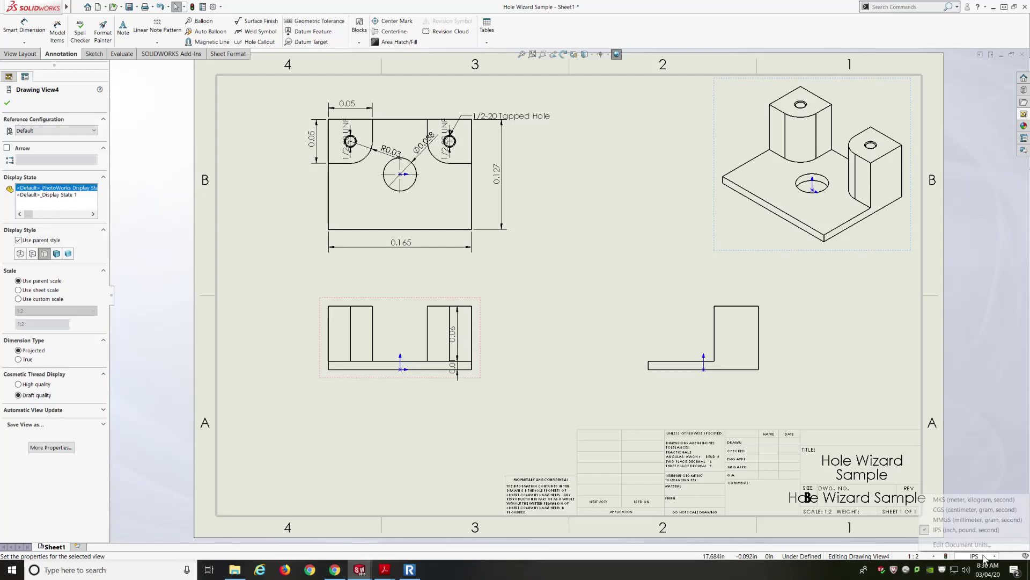
left_click(982, 519)
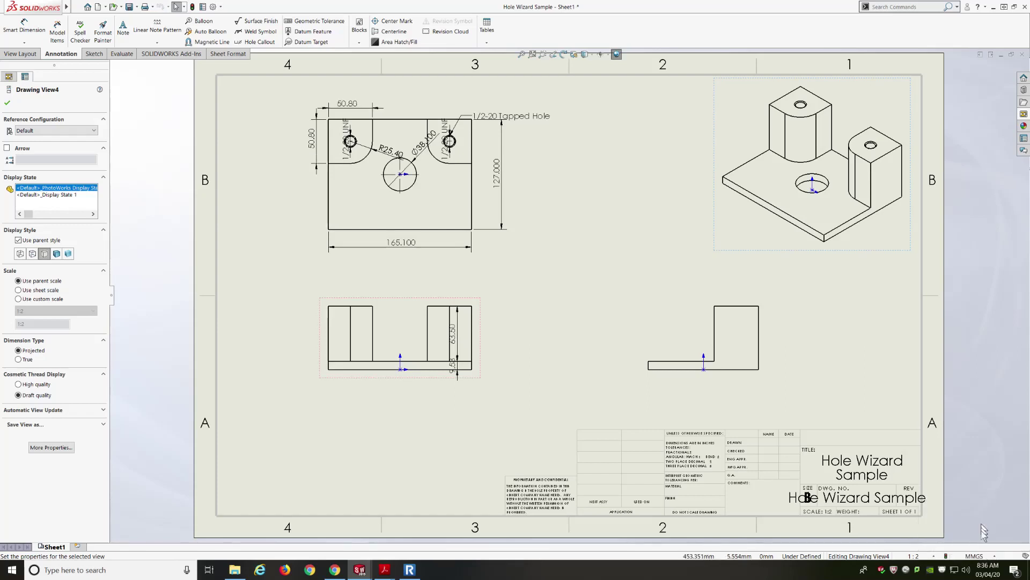
left_click(985, 556)
left_click(982, 530)
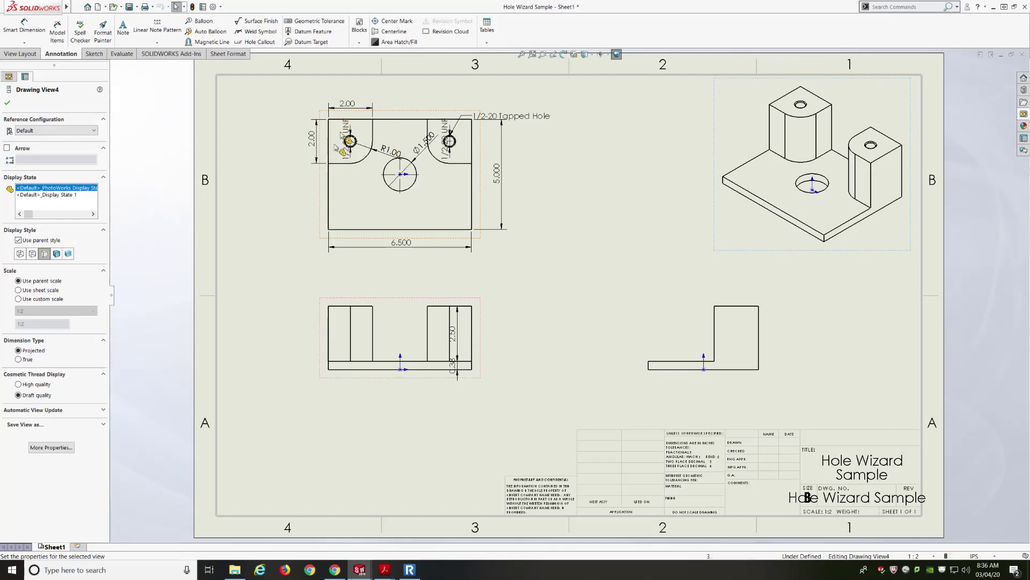
- Try to insert model item dimensions into the isometric view with Selected feature as the source
left_click(58, 33)
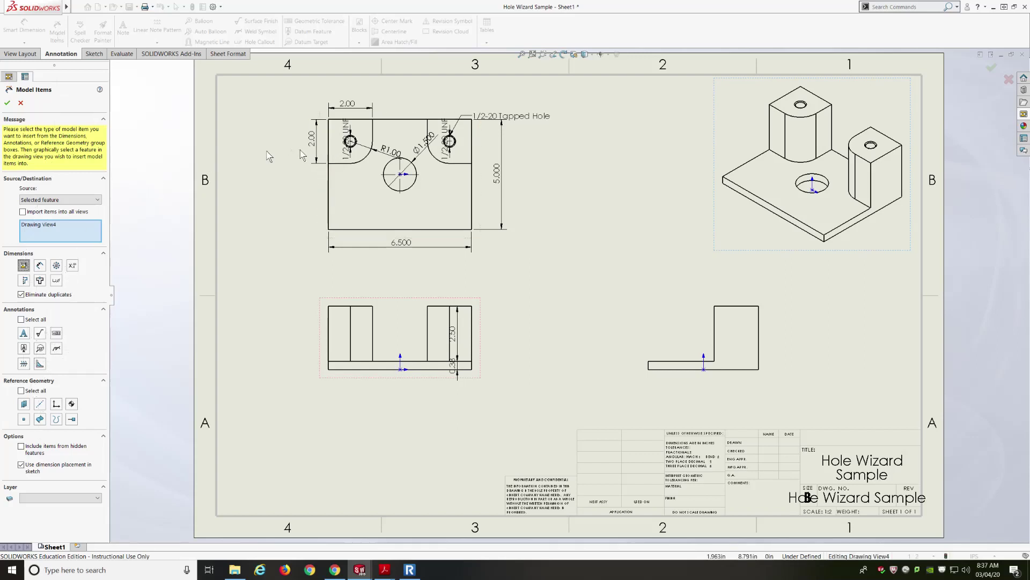
left_click(7, 103)
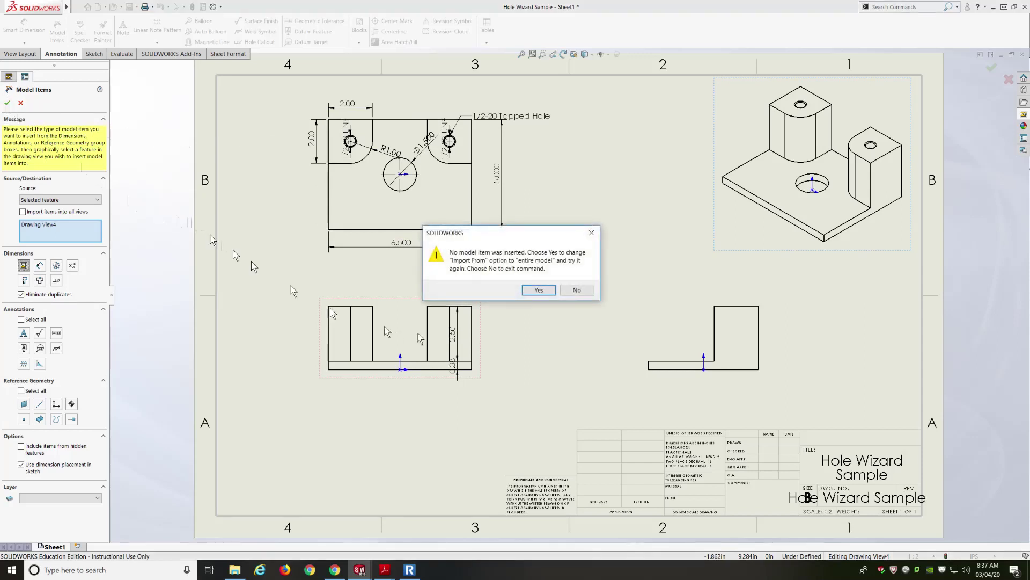
left_click(577, 290)
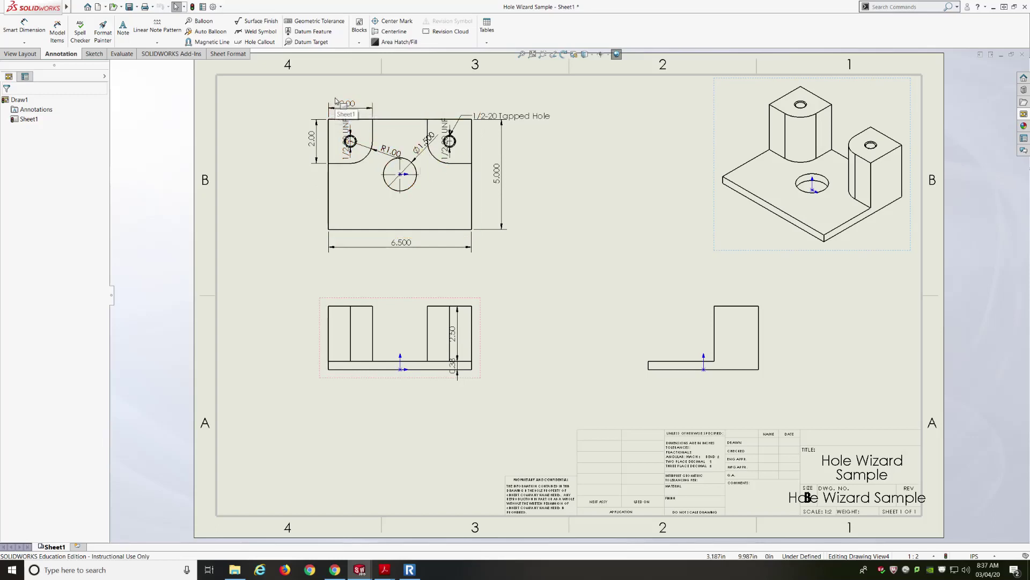
- Spread out the top view's tapped hole notes, thread callouts, and diameter, radius and 2.00 dimensions so they sit clear of the part outline
scroll(354, 108, "down", 2)
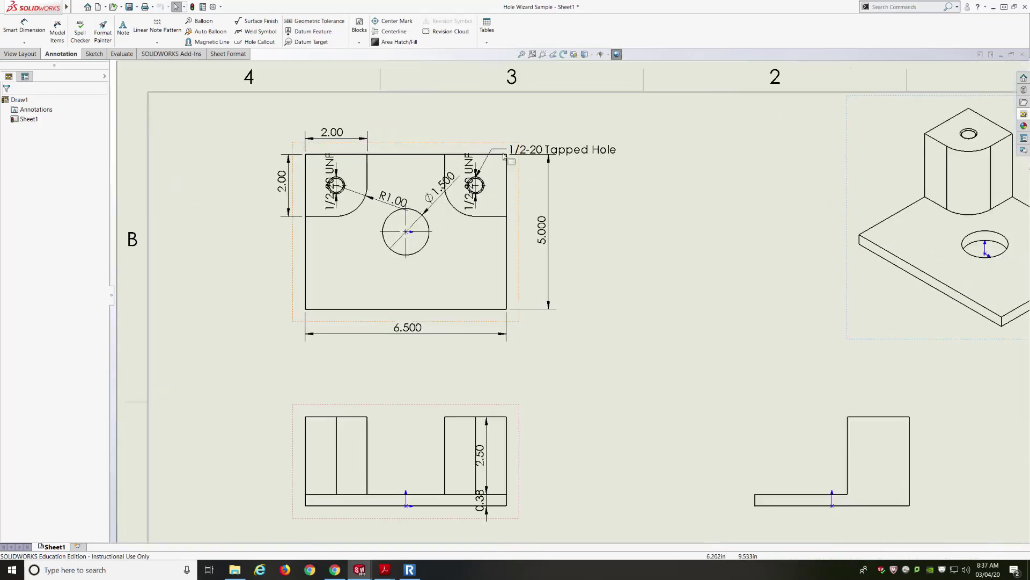
left_click_drag(568, 158, 590, 138)
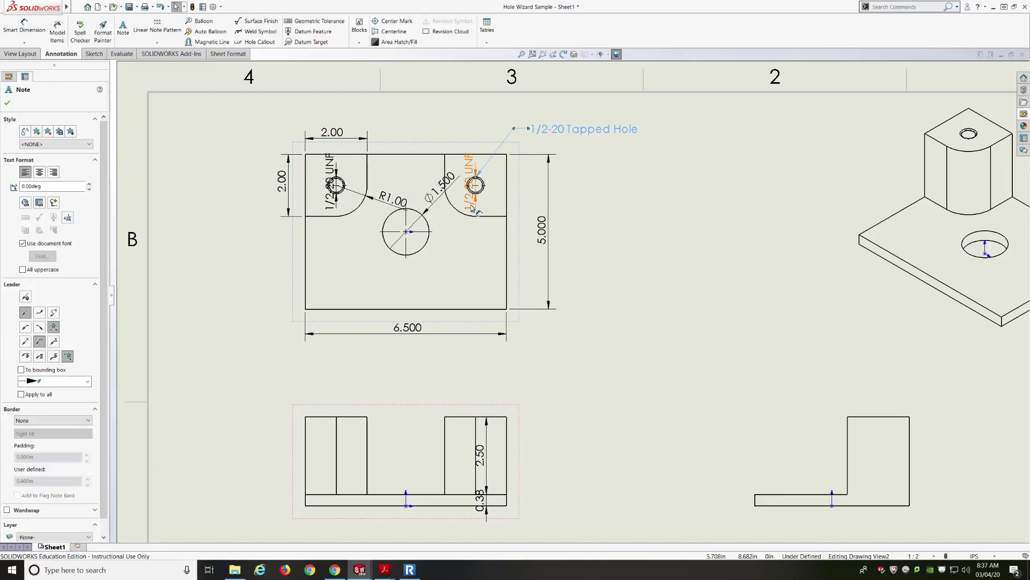
left_click_drag(474, 210, 598, 248)
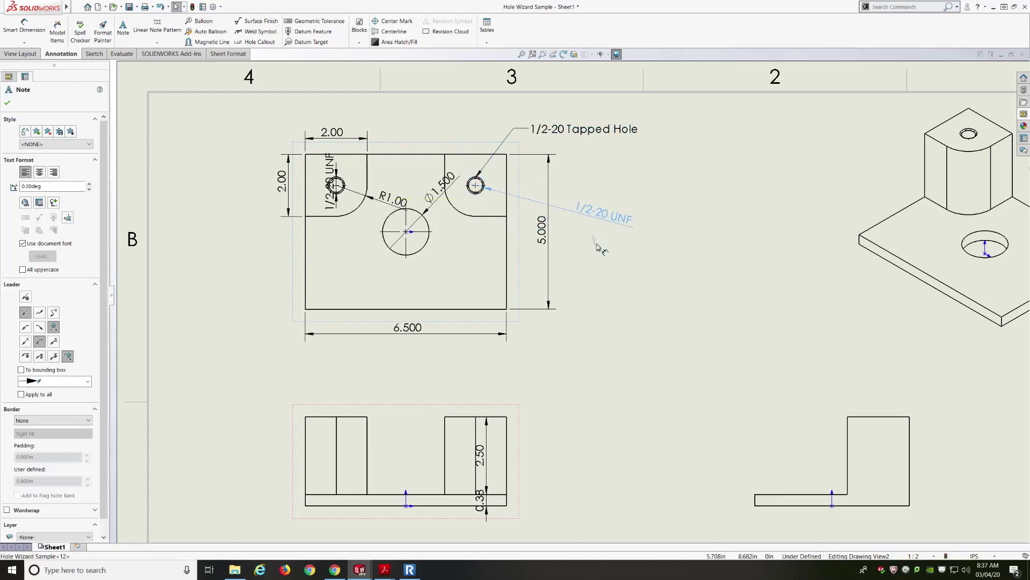
left_click_drag(441, 186, 503, 326)
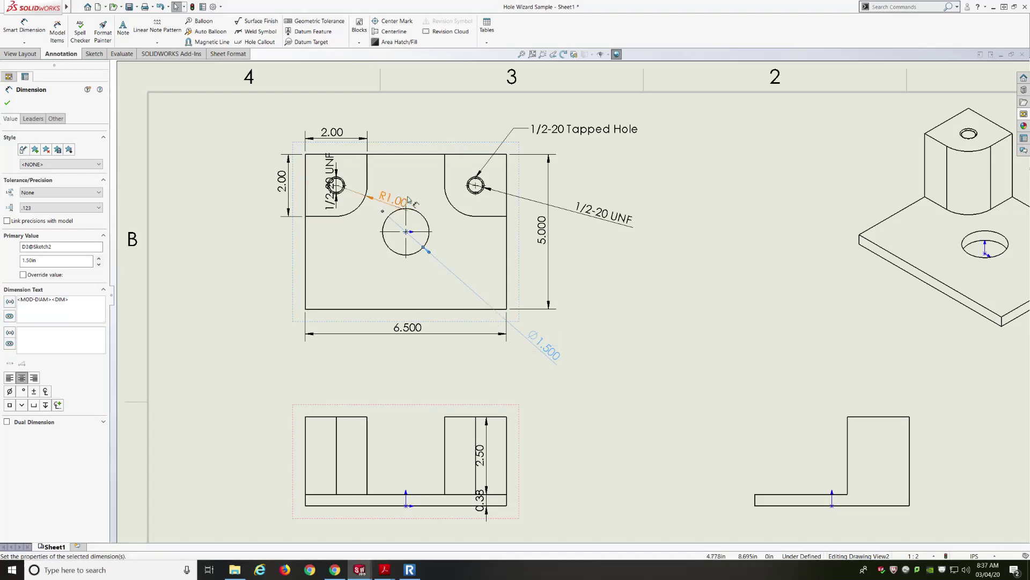
left_click_drag(390, 199, 273, 148)
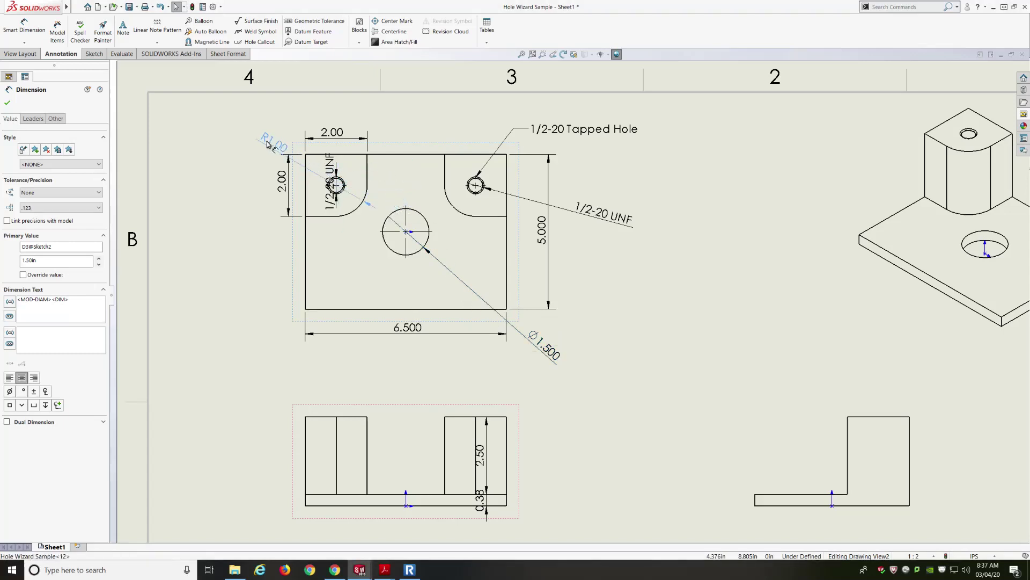
left_click_drag(333, 170, 262, 183)
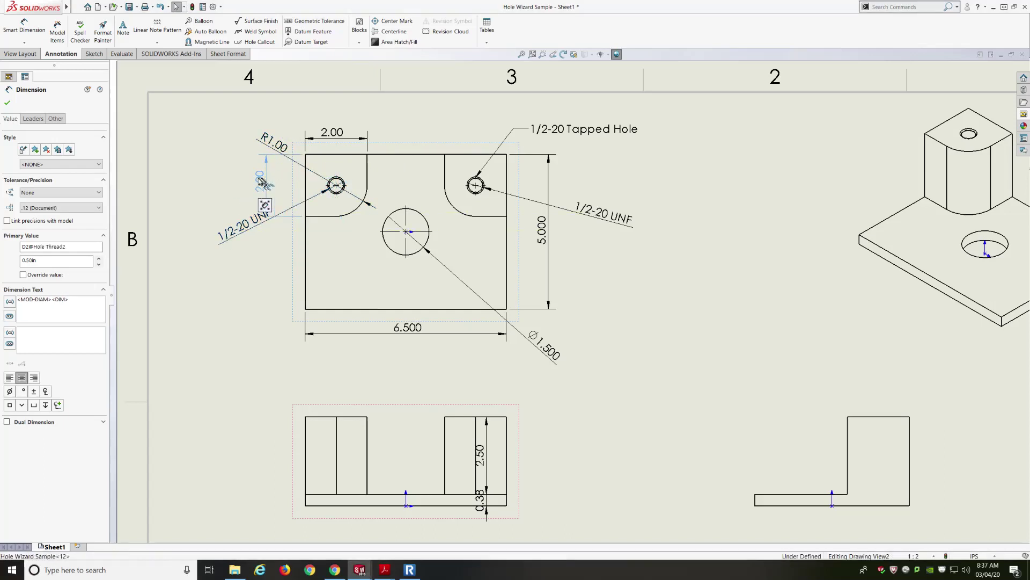
left_click(413, 121)
left_click_drag(339, 134, 343, 125)
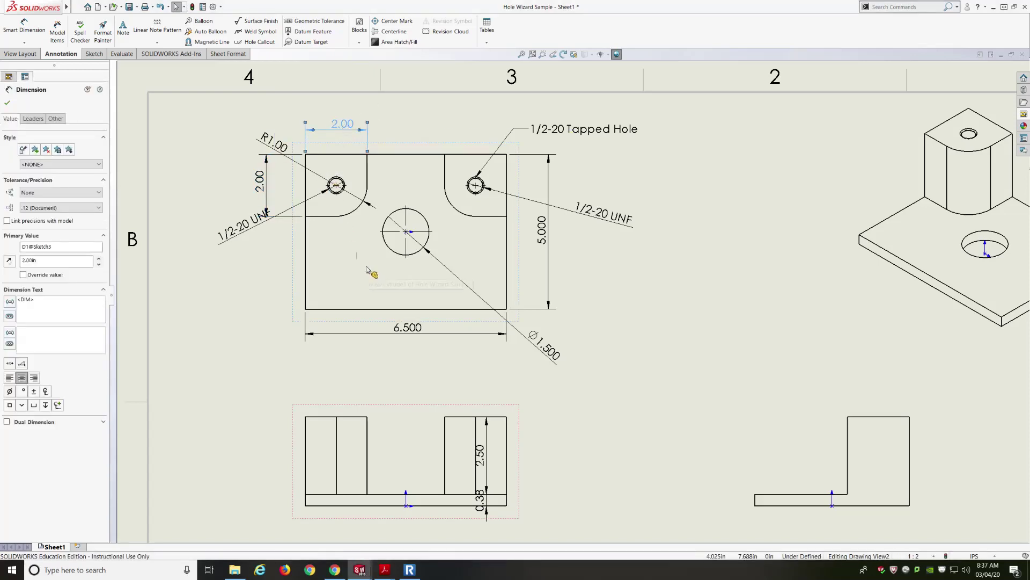
- Move the front view's height and base thickness dimensions outside the part, and set the thickness dimension's precision to three decimals (.123)
left_click_drag(488, 464, 548, 454)
left_click_drag(482, 503, 552, 507)
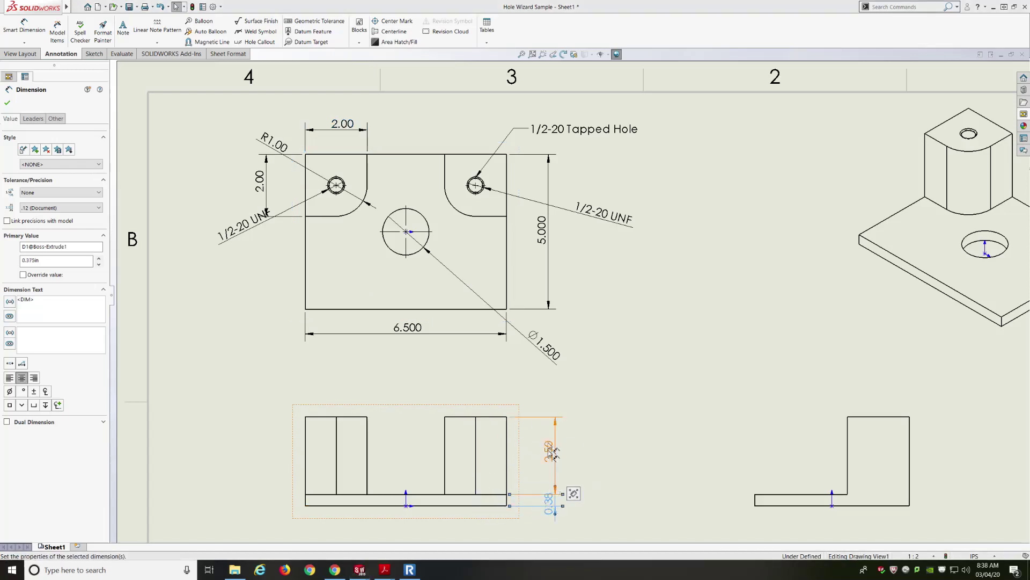
scroll(553, 507, "up", 5)
scroll(570, 349, "down", 8)
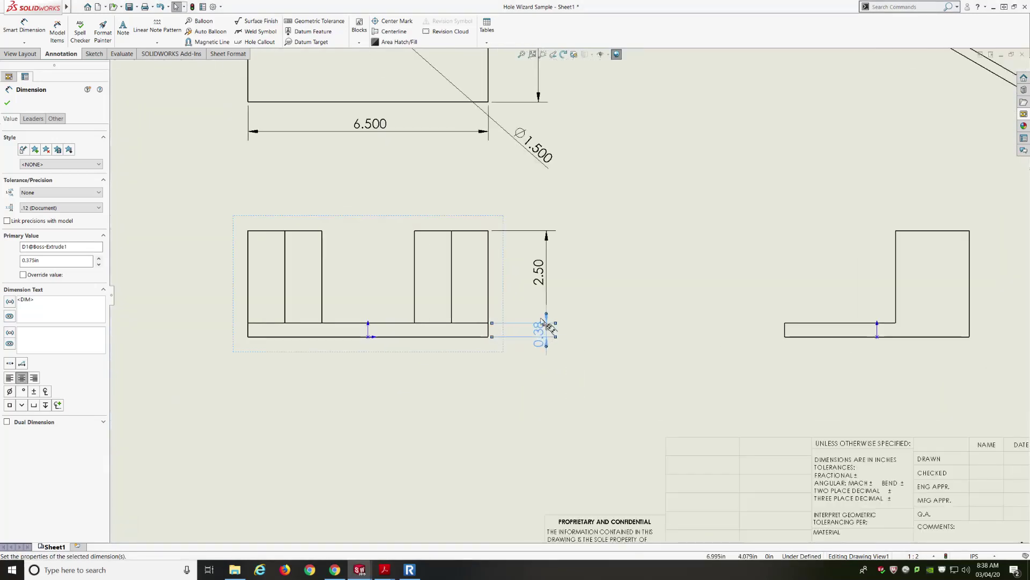
scroll(538, 331, "down", 2)
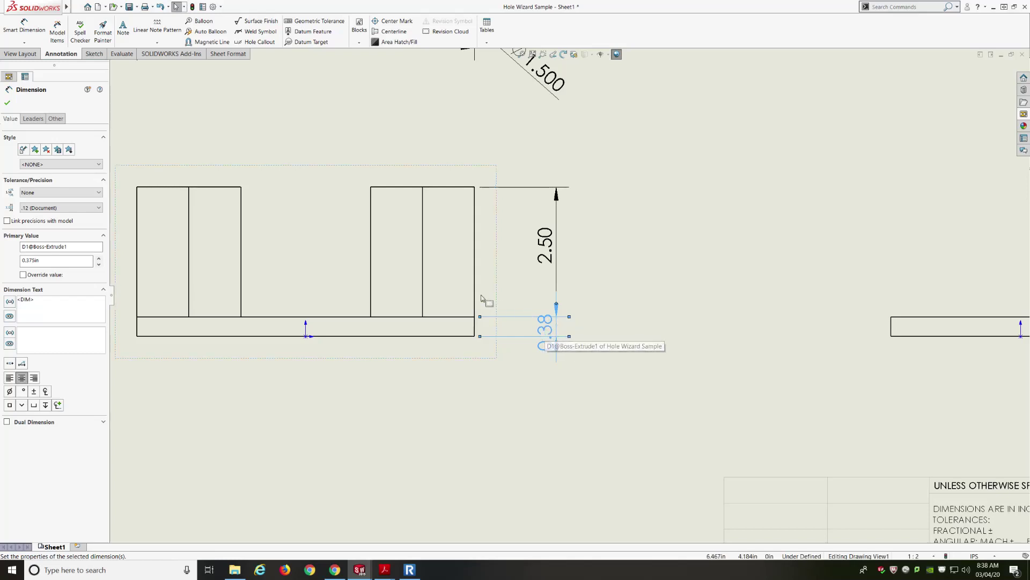
left_click(98, 208)
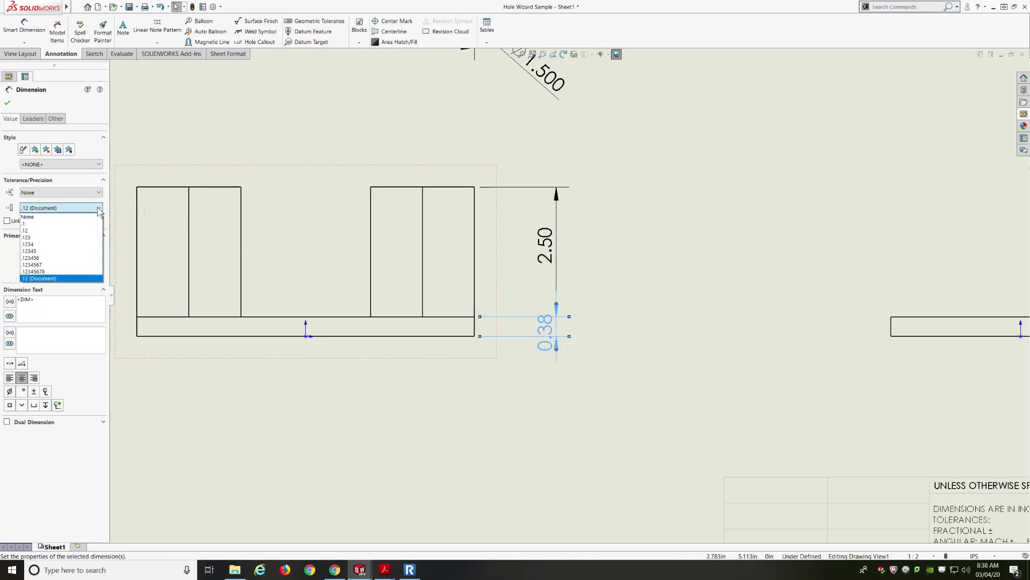
left_click(68, 237)
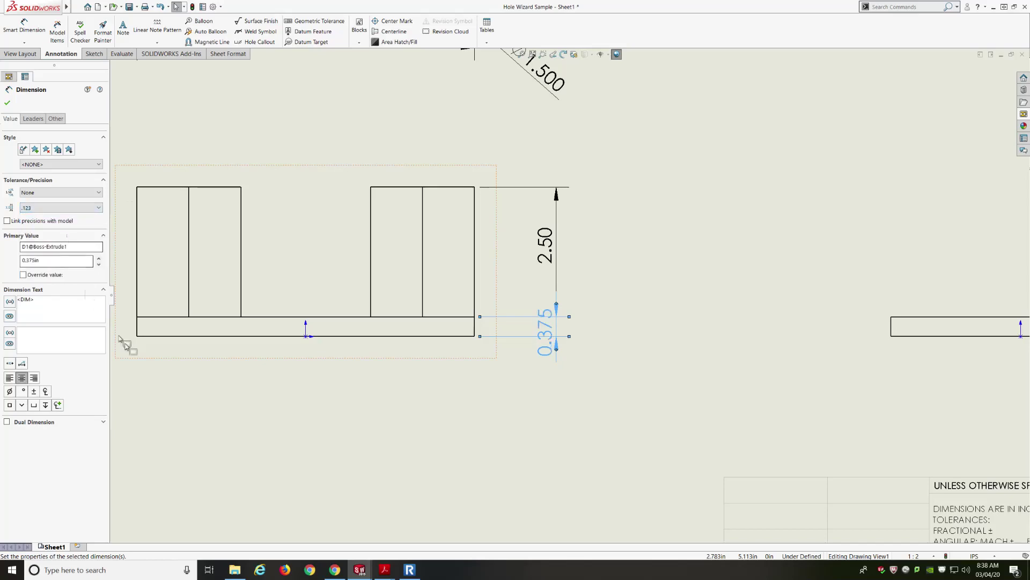
scroll(368, 421, "up", 5)
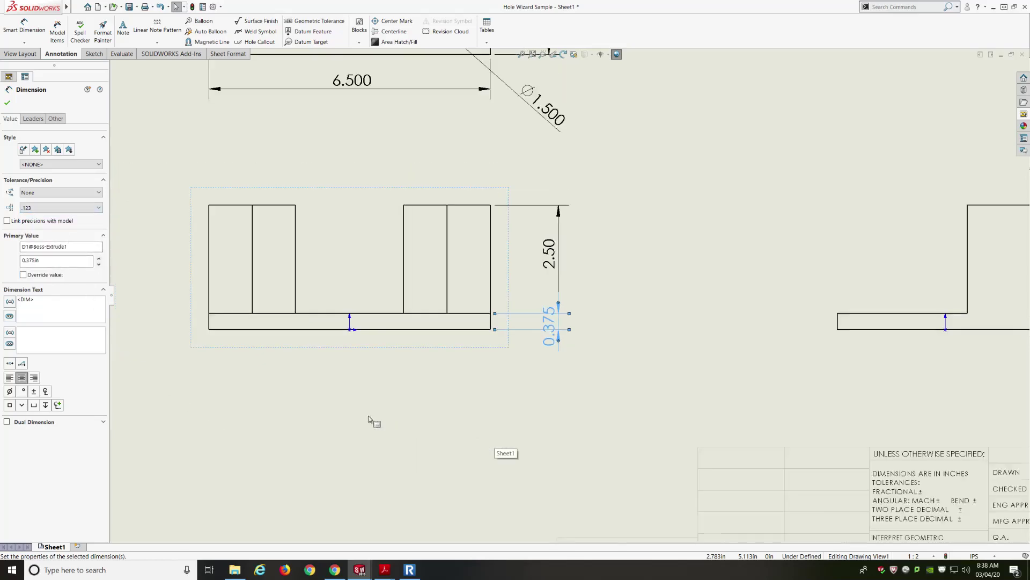
scroll(654, 209, "down", 3)
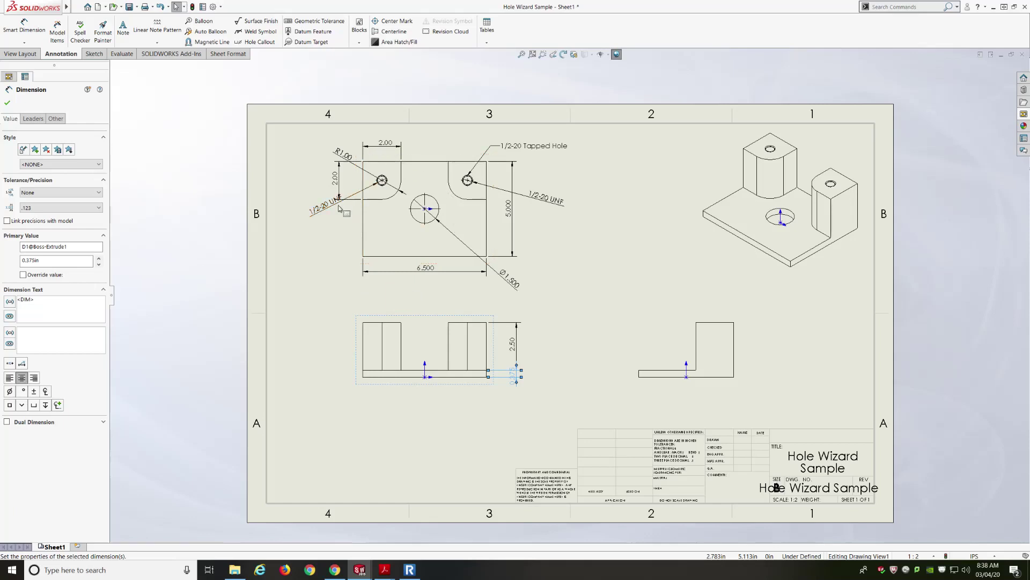
left_click(8, 104)
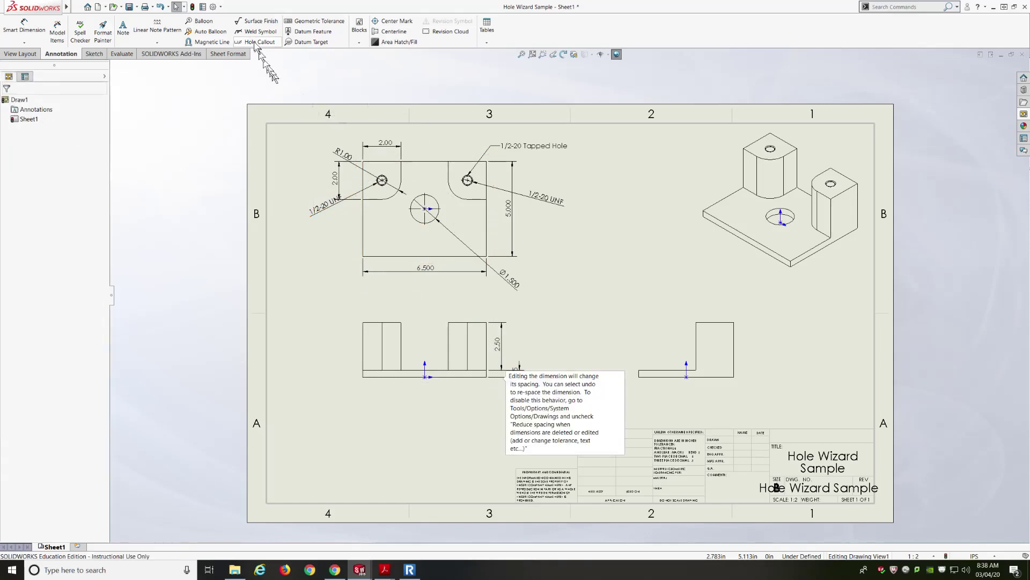
- Switch the drawing's overall drafting standard to ISO and back to ANSI, and apply it to the document
left_click(212, 7)
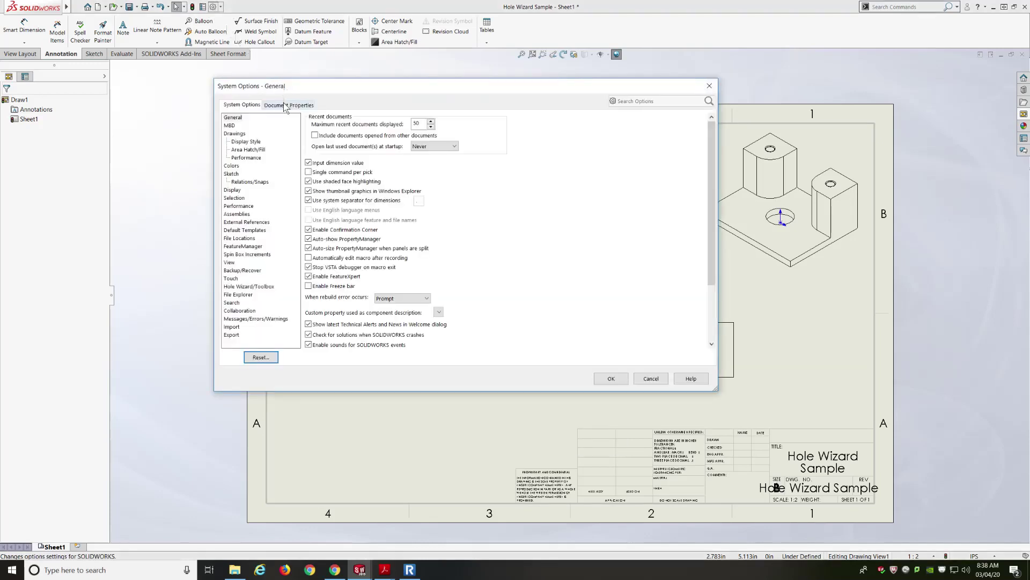
left_click(285, 105)
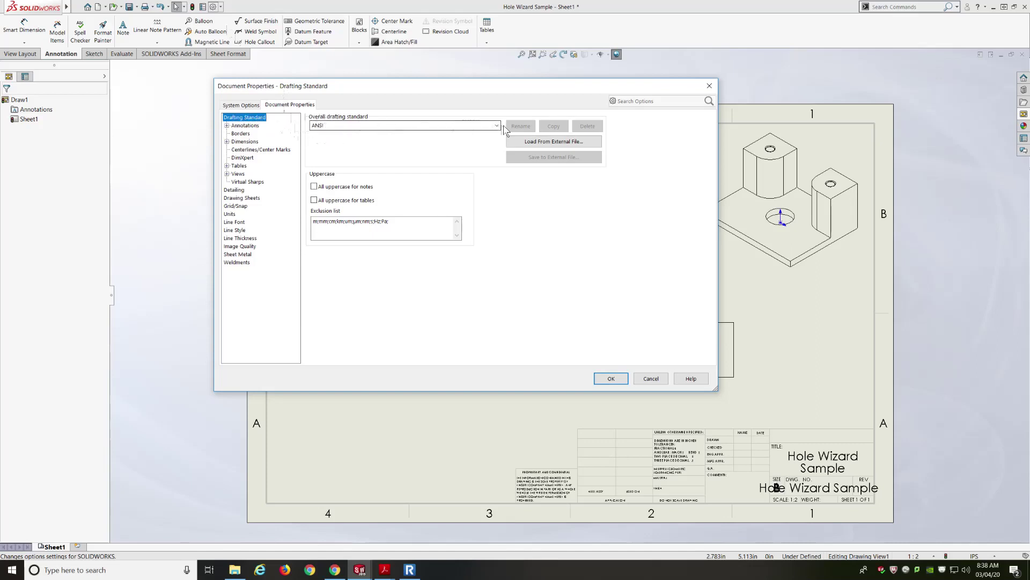
left_click(497, 125)
left_click(477, 141)
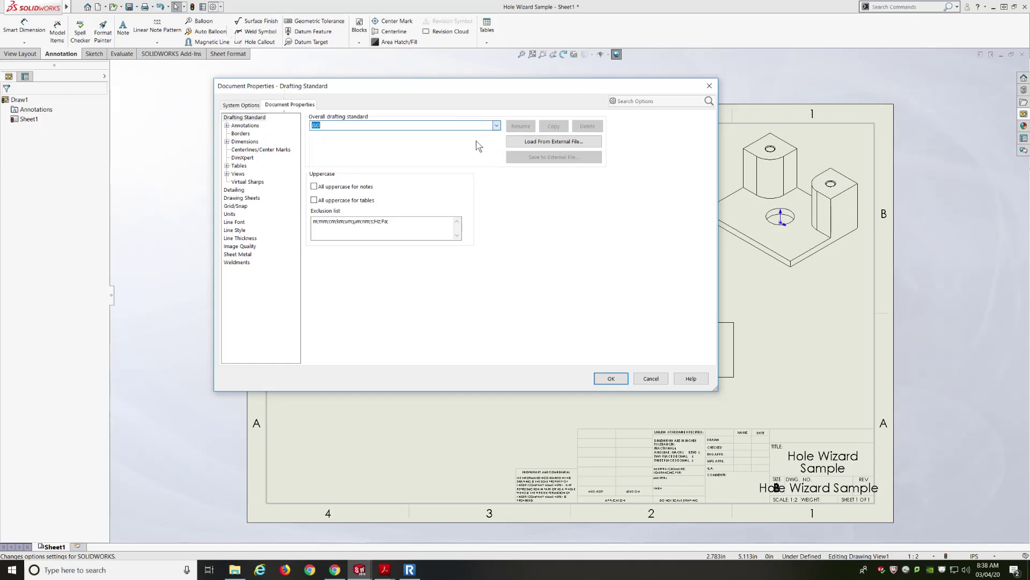
left_click(496, 127)
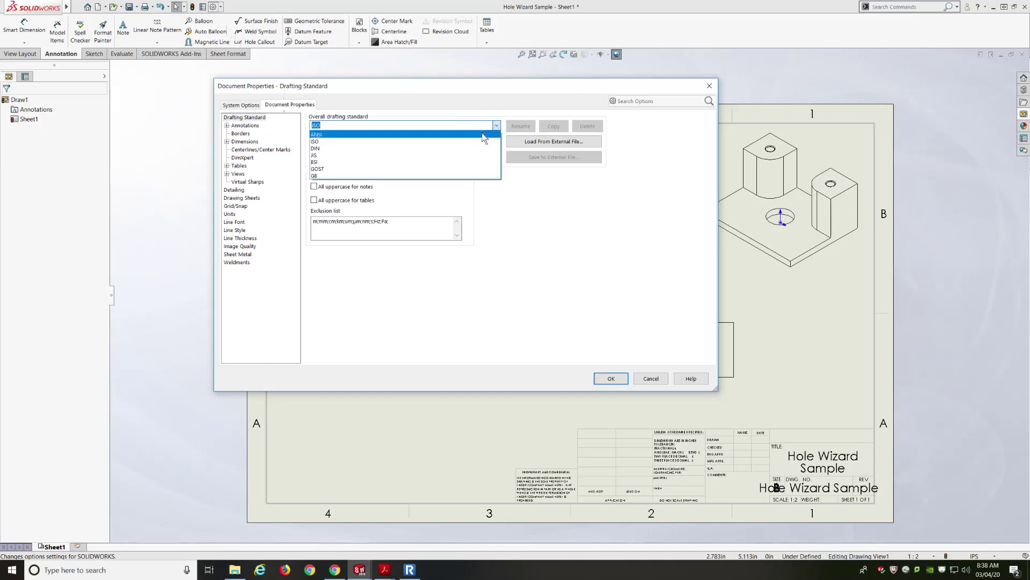
left_click(484, 135)
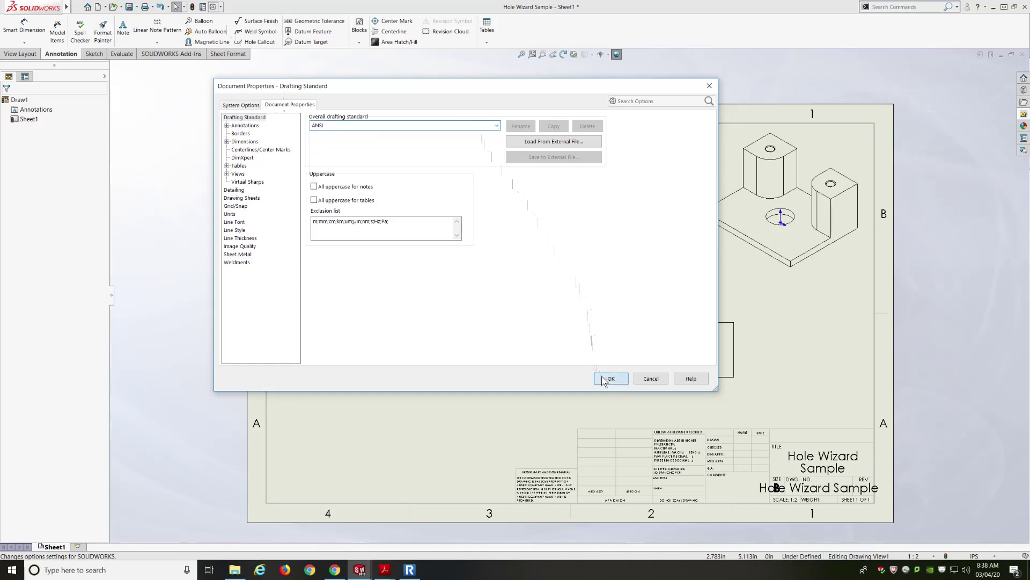
left_click(605, 378)
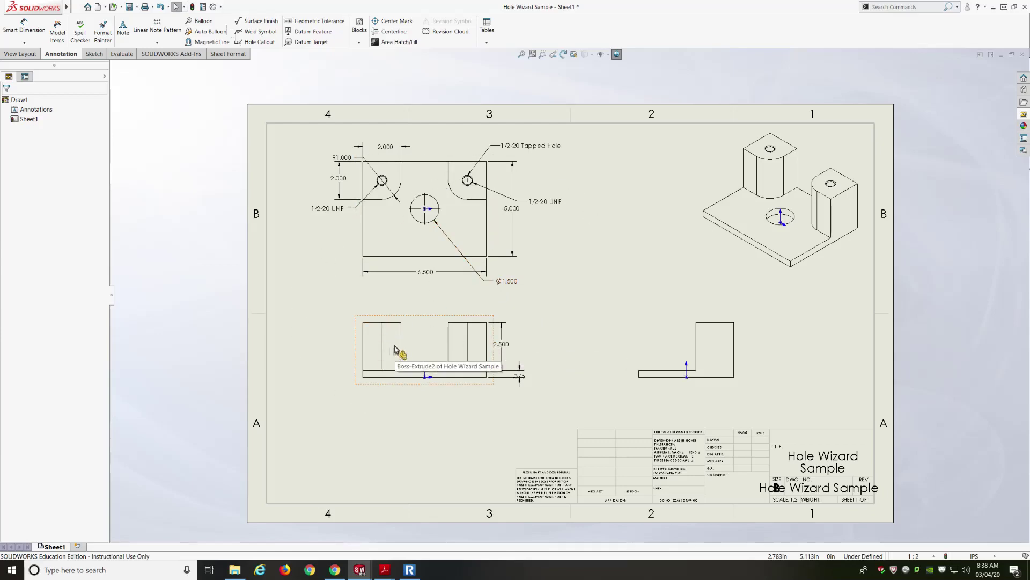
- Set the front view's display style to Hidden Lines Visible and fit the sheet on screen
scroll(396, 349, "down", 5)
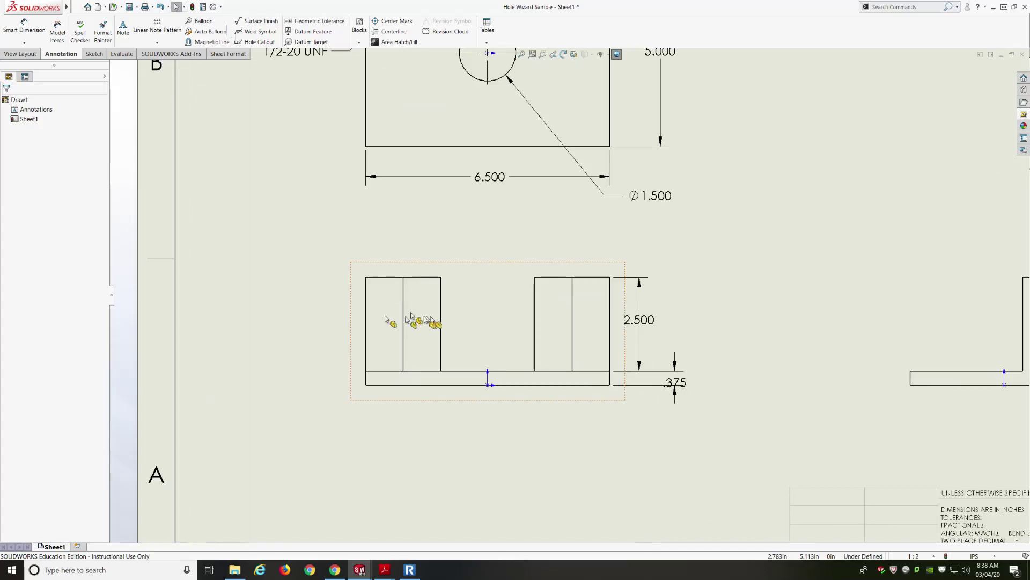
scroll(429, 320, "up", 5)
scroll(725, 325, "down", 2)
scroll(725, 324, "up", 2)
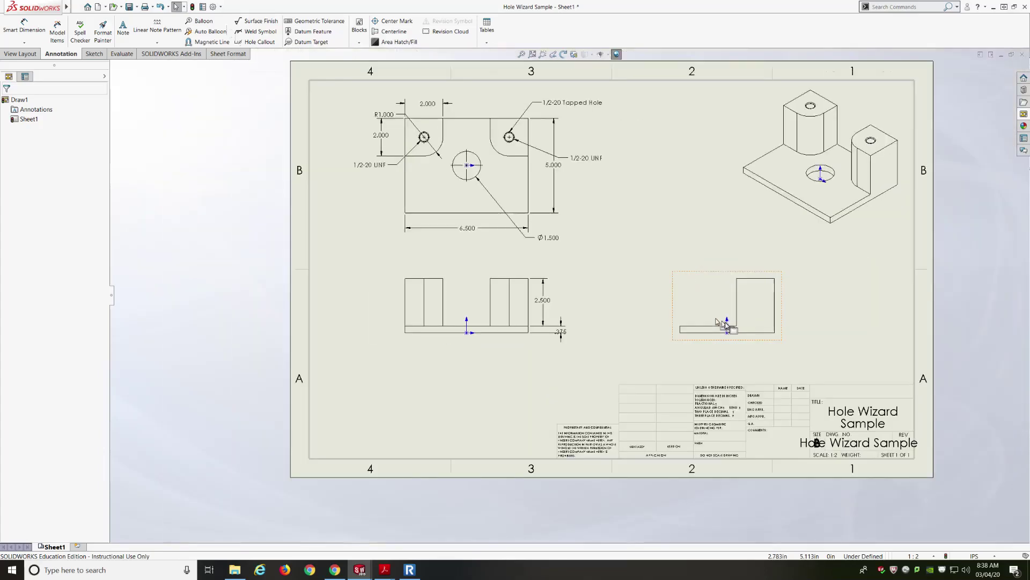
left_click(476, 278)
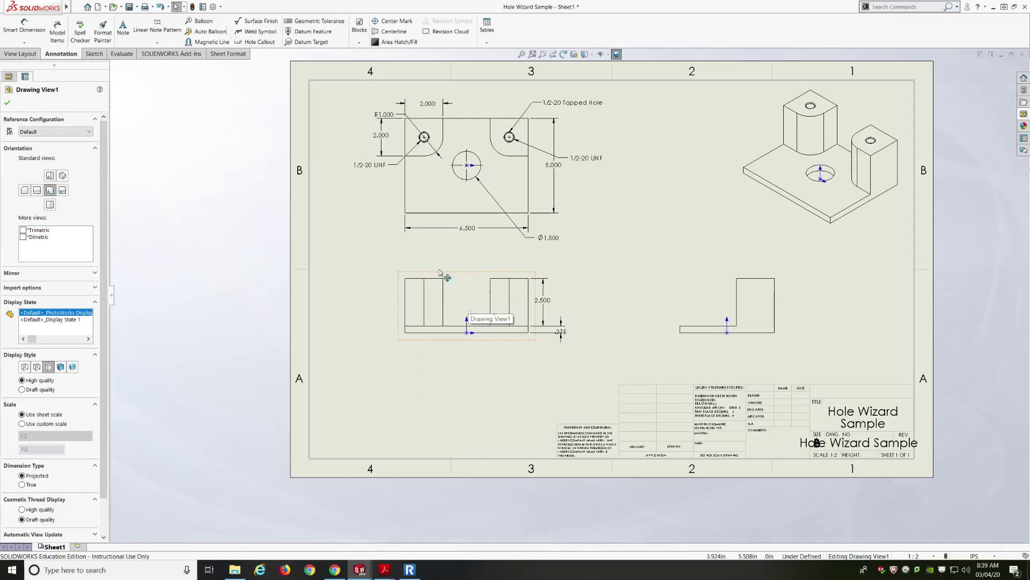
left_click(37, 368)
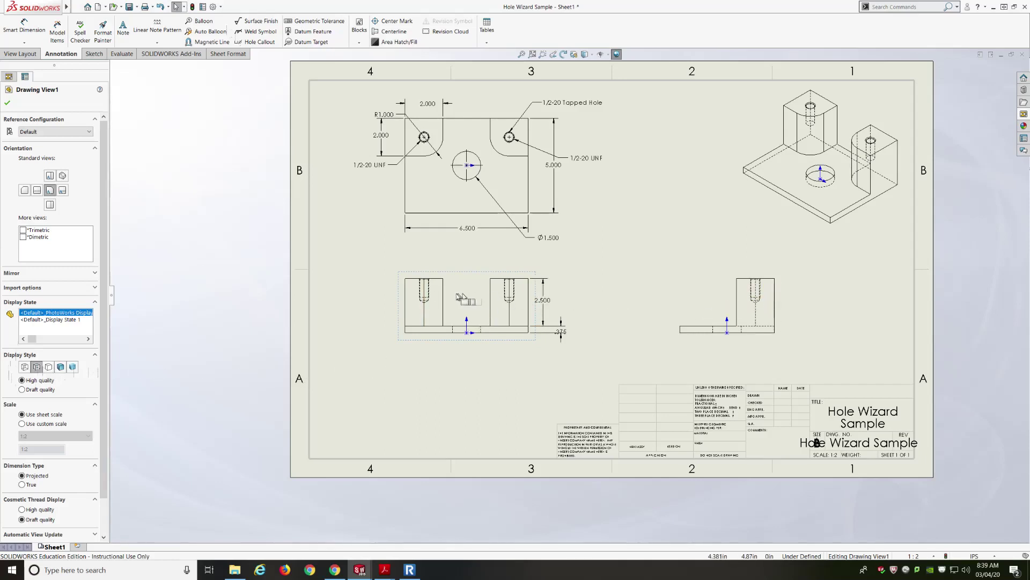
left_click(8, 103)
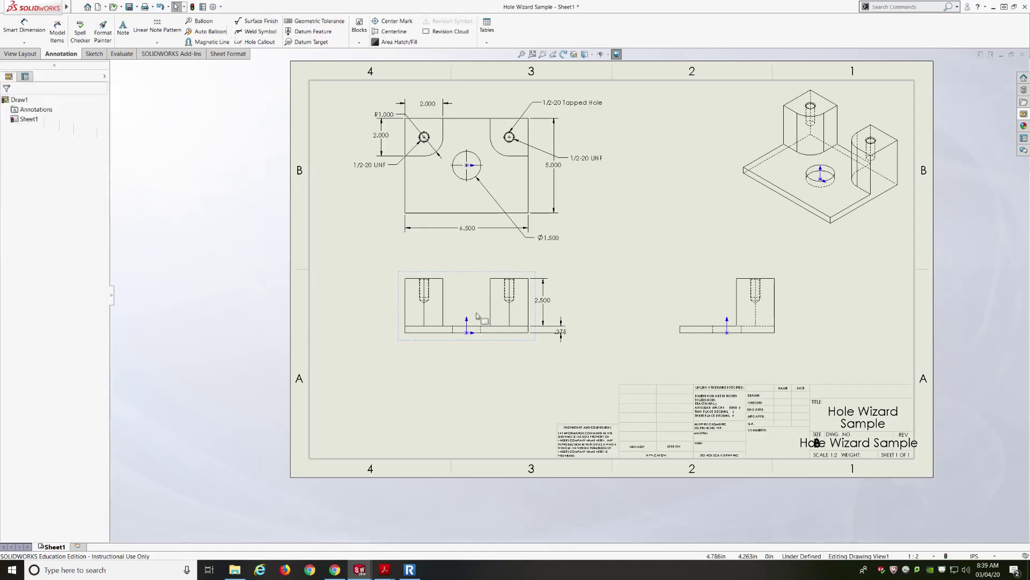
key("f")
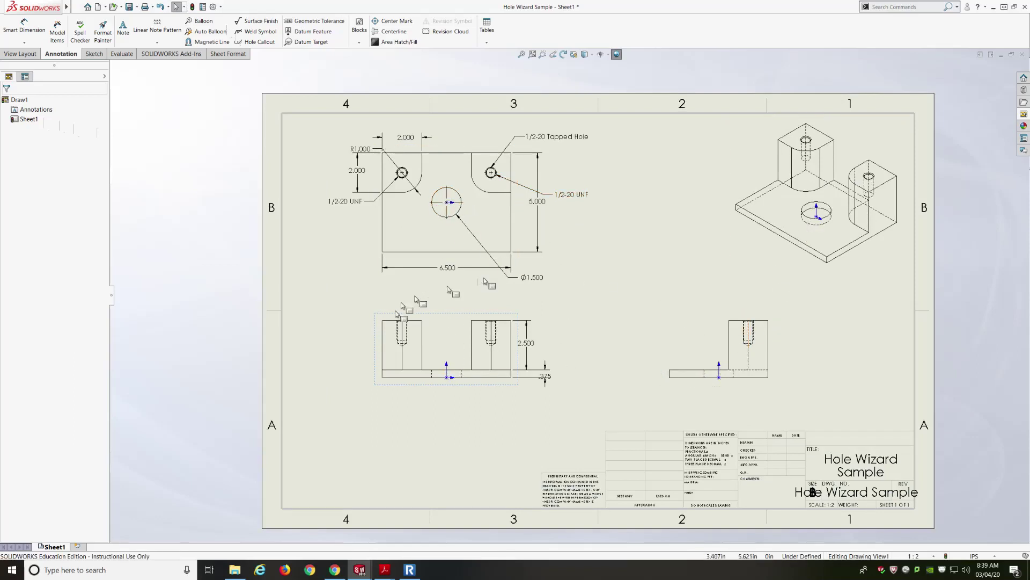
- Hide the origins in all drawing views
left_click(608, 54)
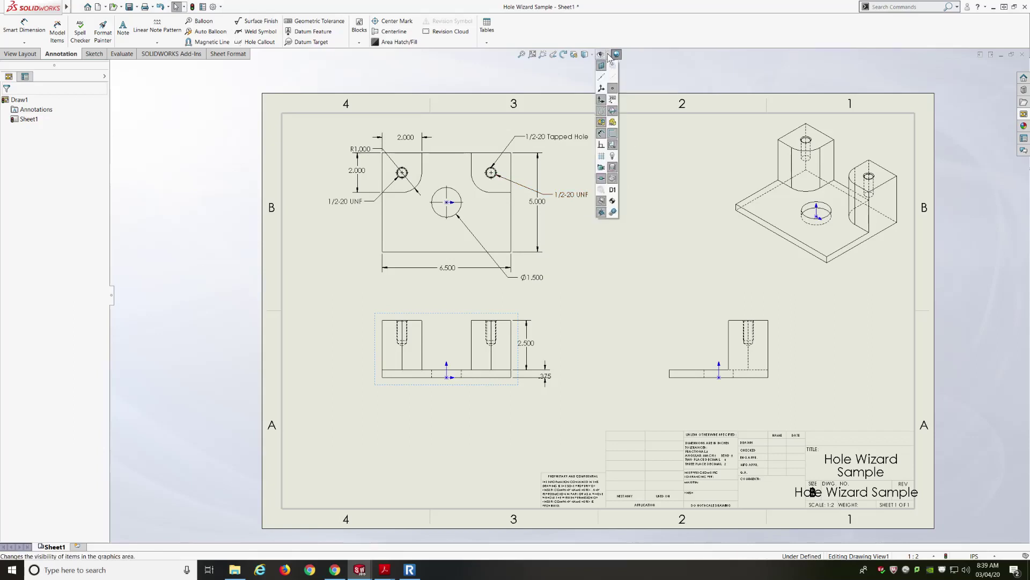
left_click(601, 101)
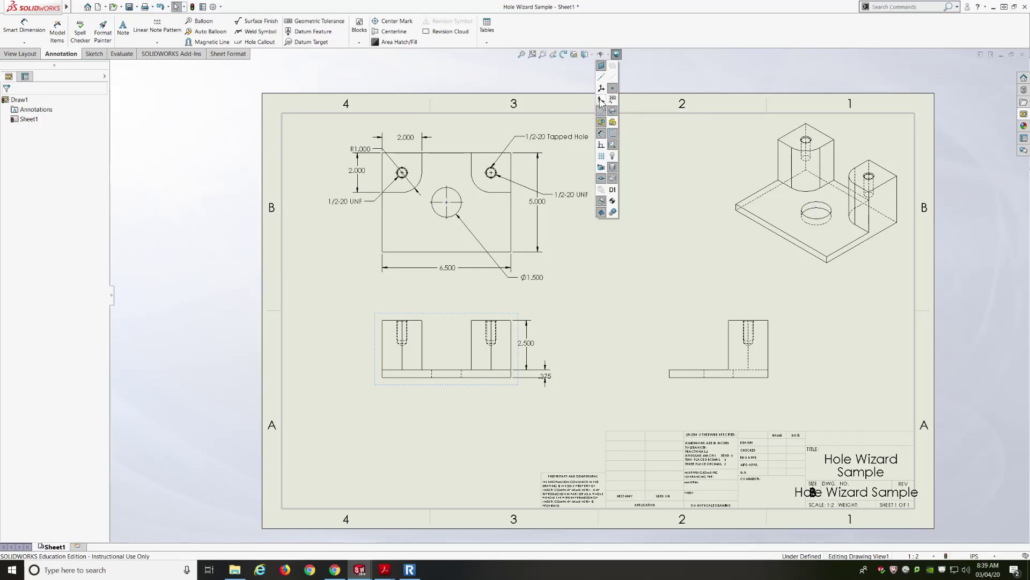
left_click(635, 248)
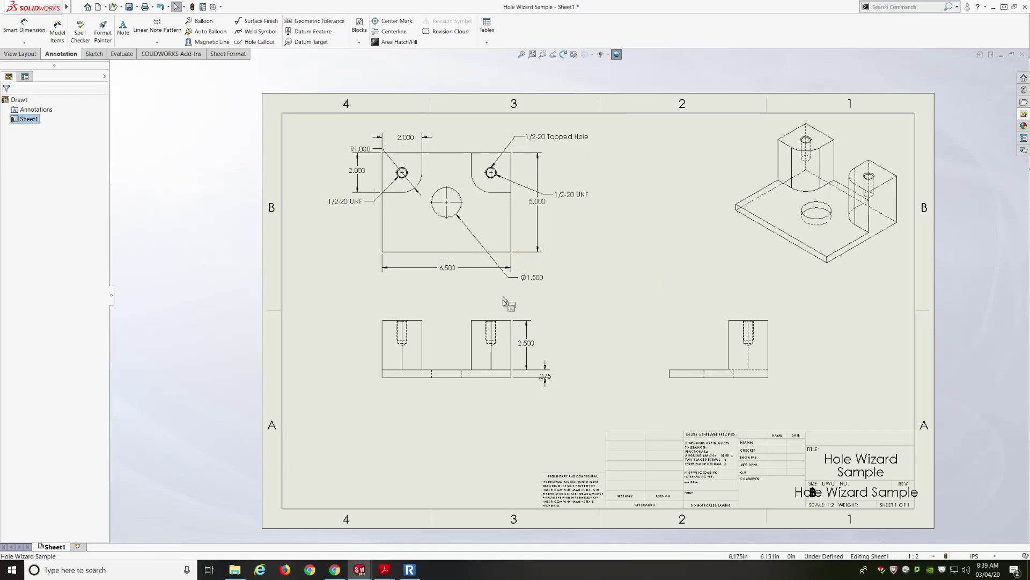
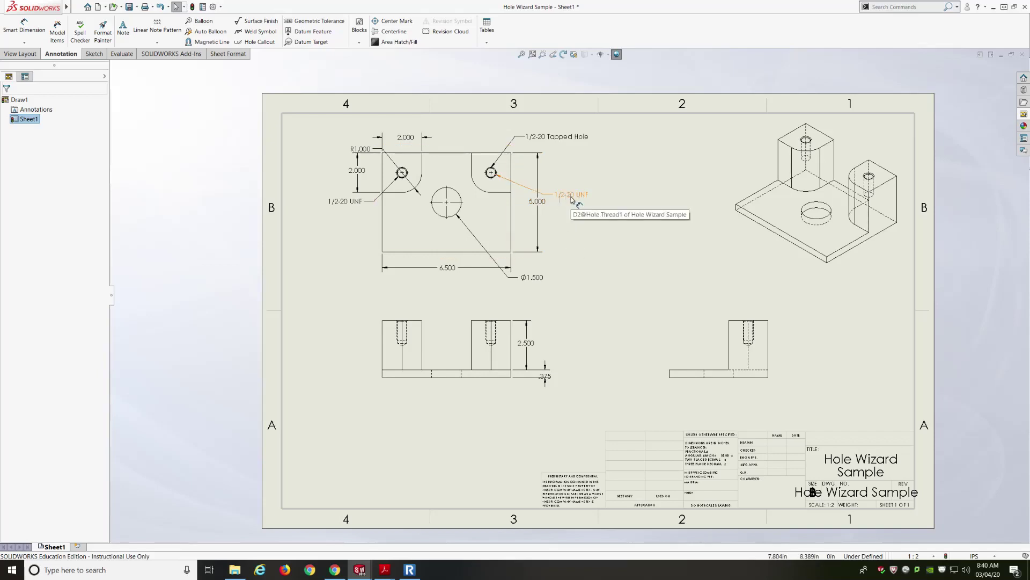
- Delete the left hole's 1/2-20 UNF callout and the right hole's 1/2-20 Tapped Hole note from the top view
left_click(342, 207)
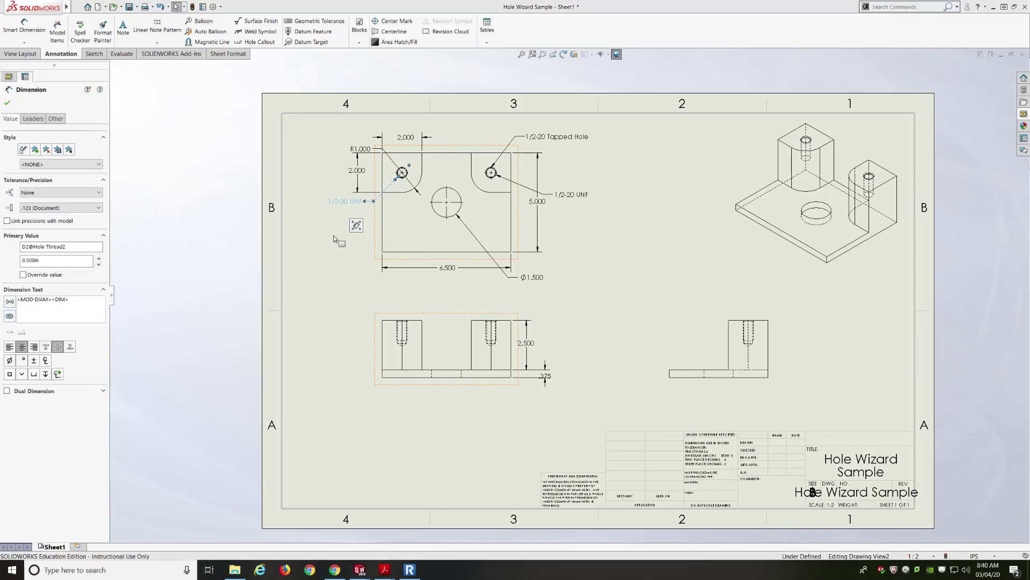
key("Delete")
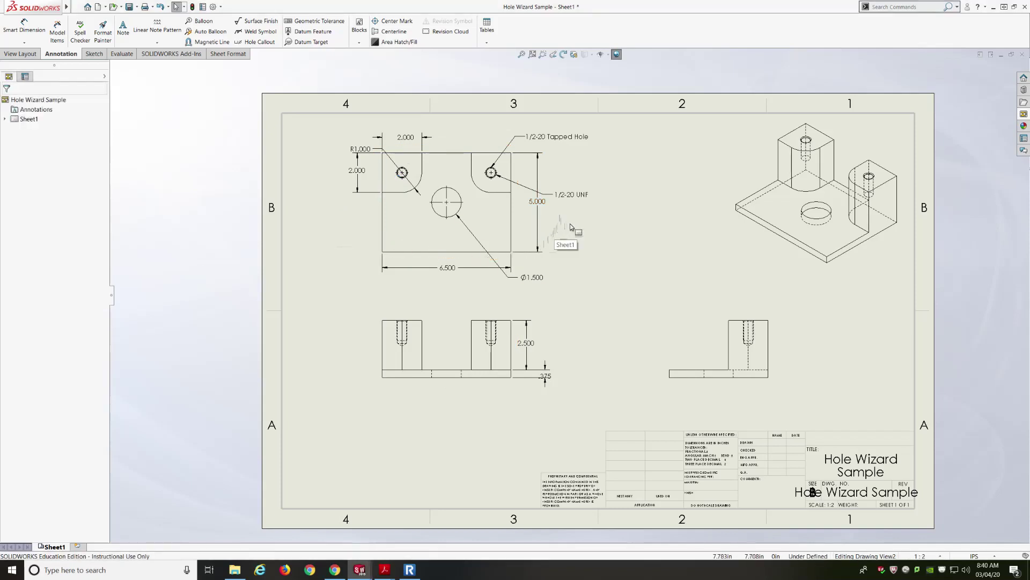
left_click(554, 140)
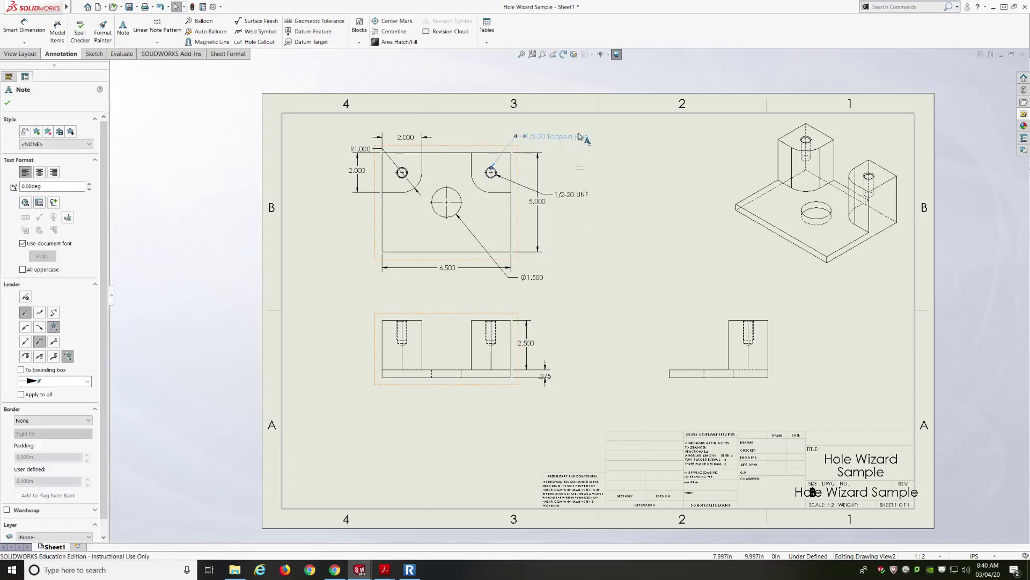
key("Delete")
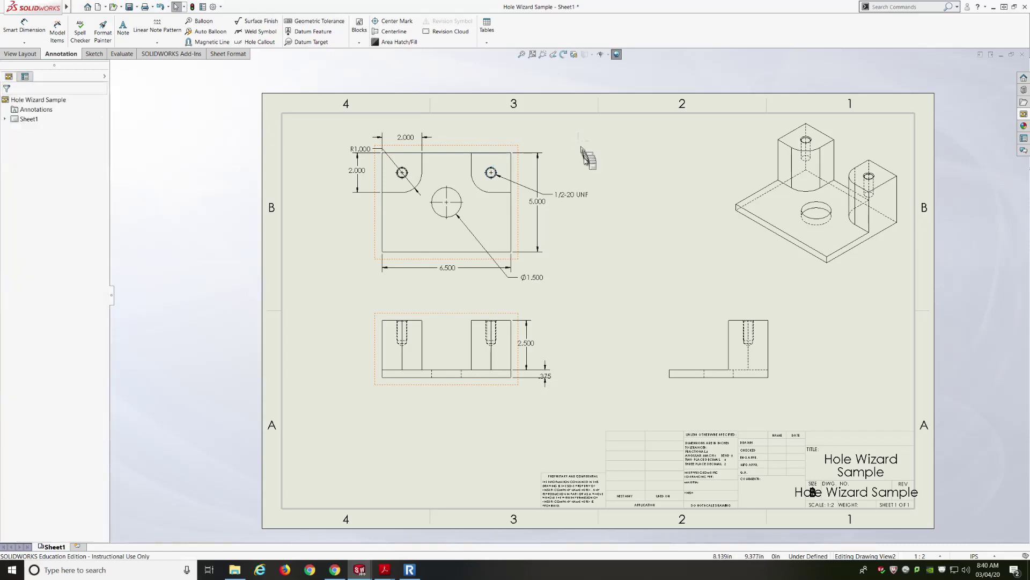
- Move the remaining 1/2-20 UNF callout up beside the top view's upper right corner, prefix it with 2X and append the depth symbol with 1.15
left_click_drag(578, 197, 575, 144)
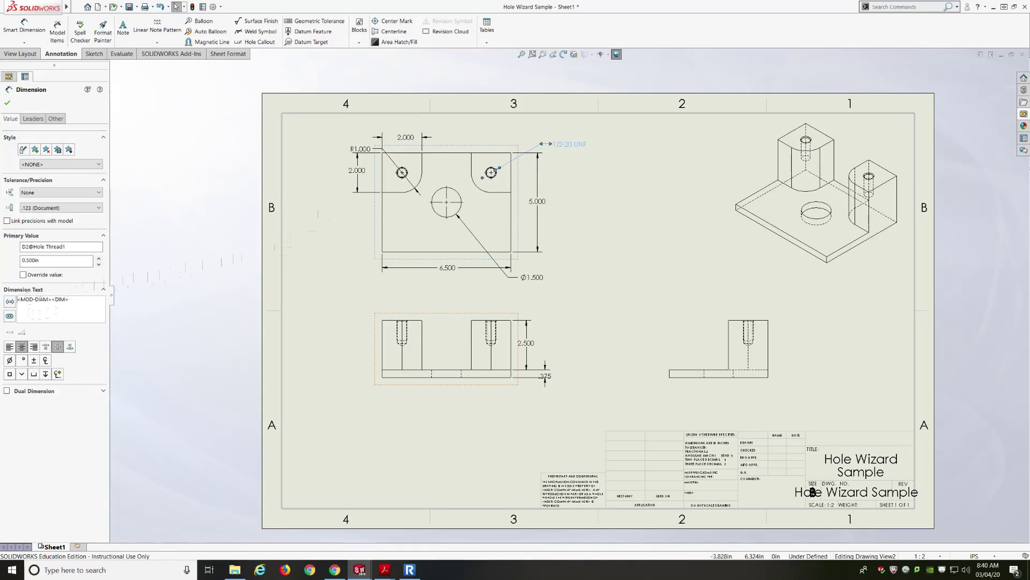
left_click(70, 304)
type("2X")
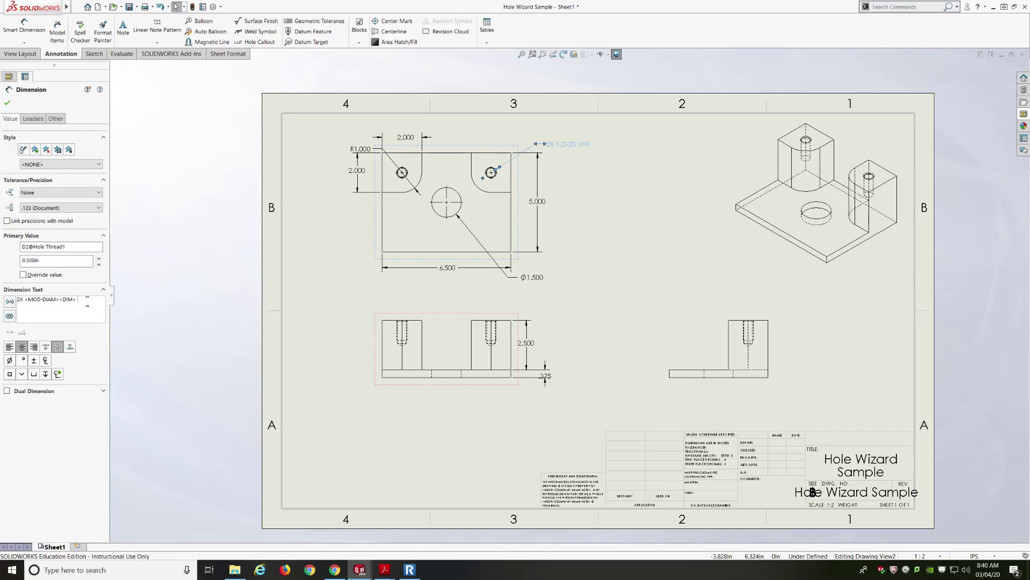
left_click(46, 374)
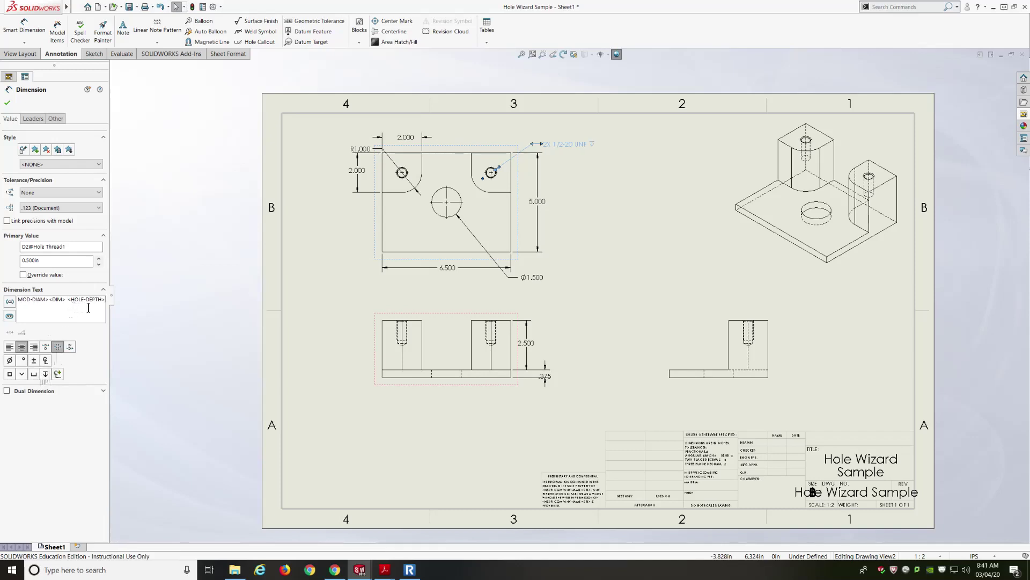
type("1.15")
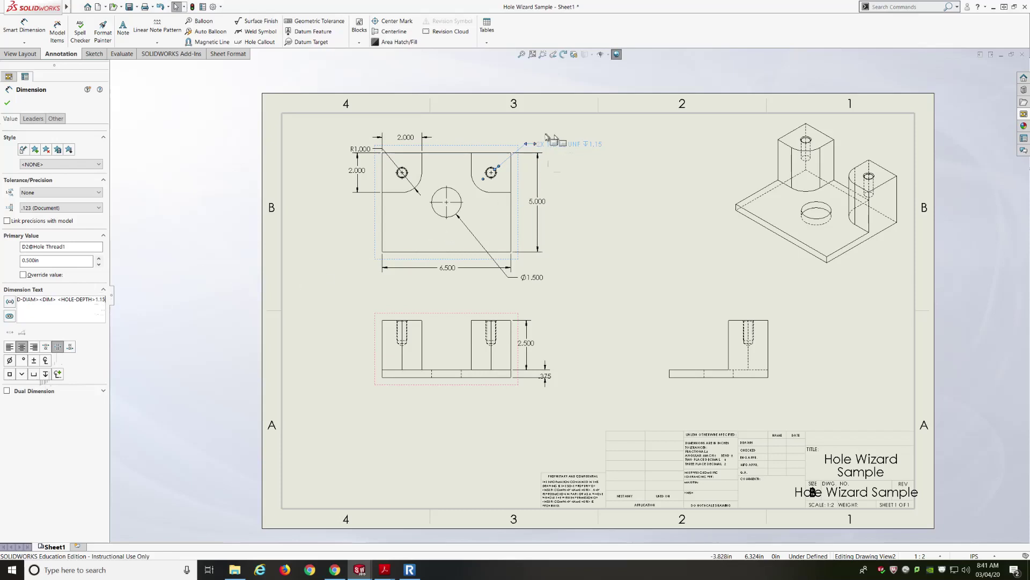
left_click(596, 182)
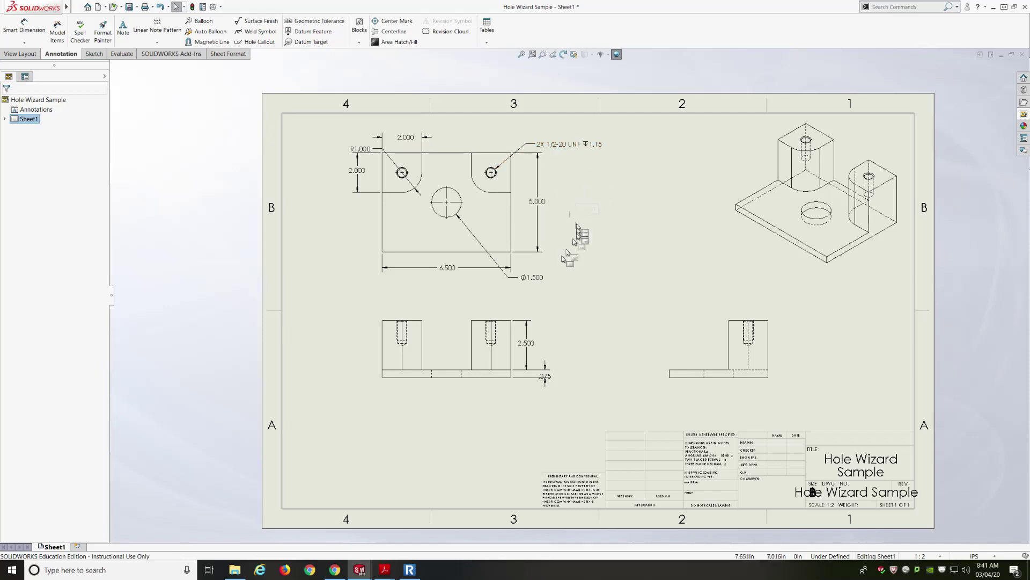
- Move the top view's hole diameter and boss radius dimensions inside the part outline, and lower the overall width dimension
left_click_drag(533, 278, 491, 227)
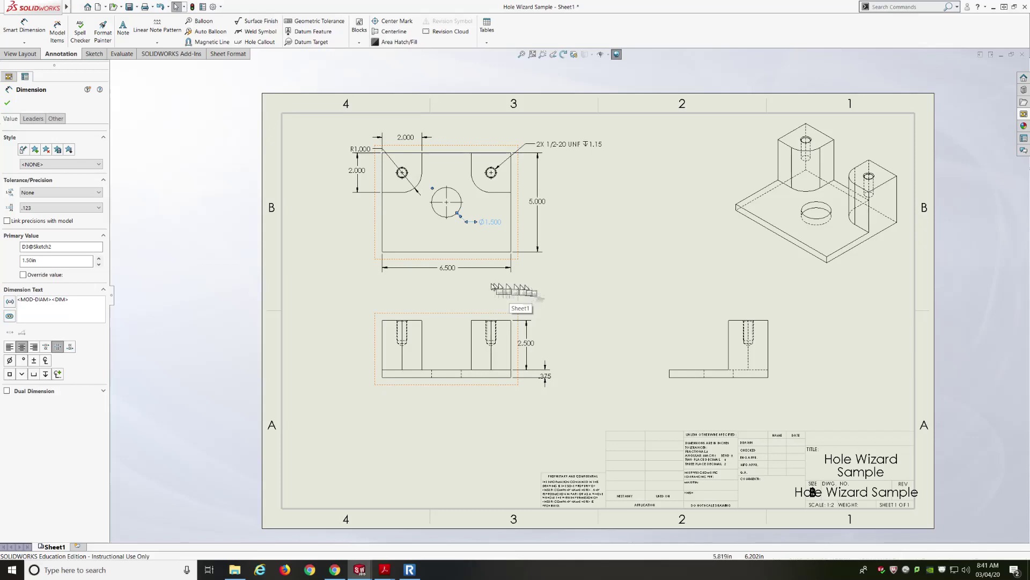
left_click_drag(473, 267, 471, 289)
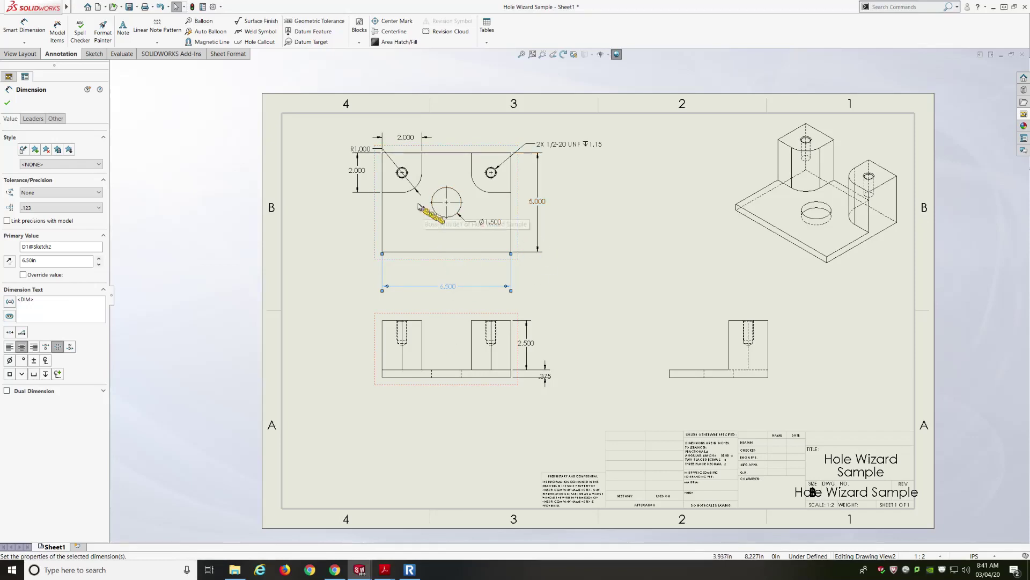
left_click_drag(364, 151, 456, 186)
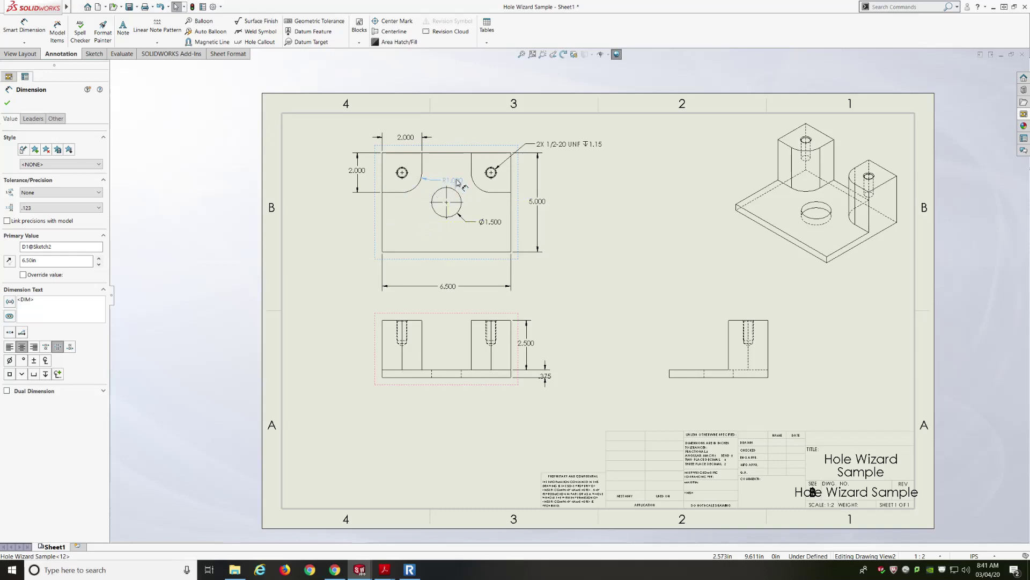
left_click_drag(457, 182, 454, 182)
- Prefix the top view's boss corner radius dimension with 2X
scroll(429, 196, "down", 3)
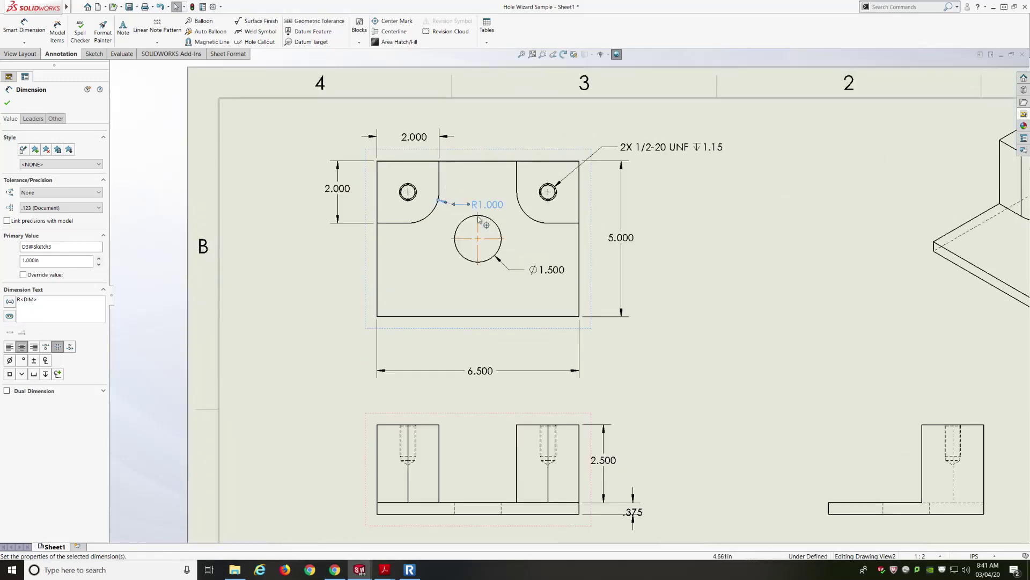
scroll(479, 220, "down", 2)
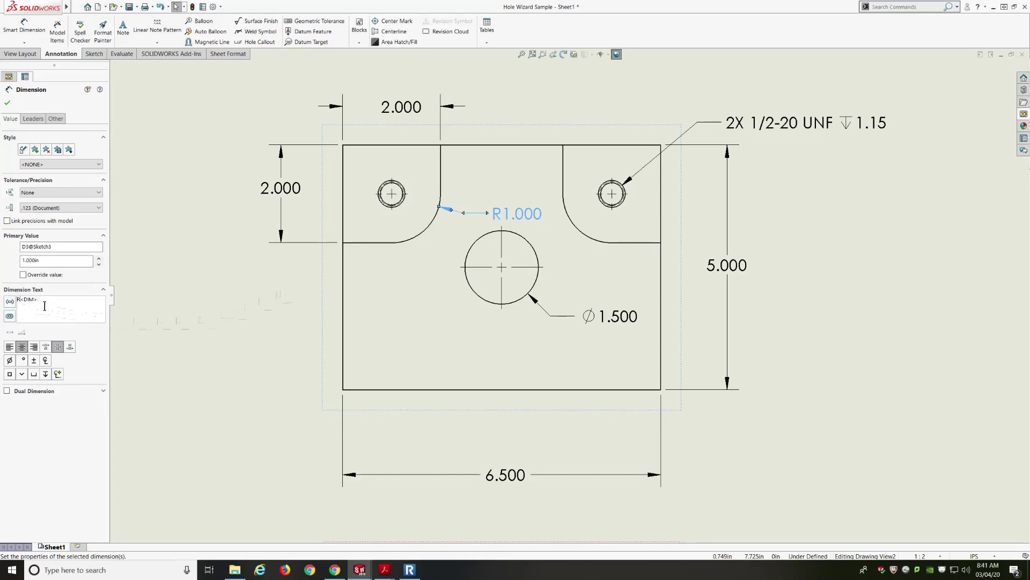
left_click(16, 299)
type("2X")
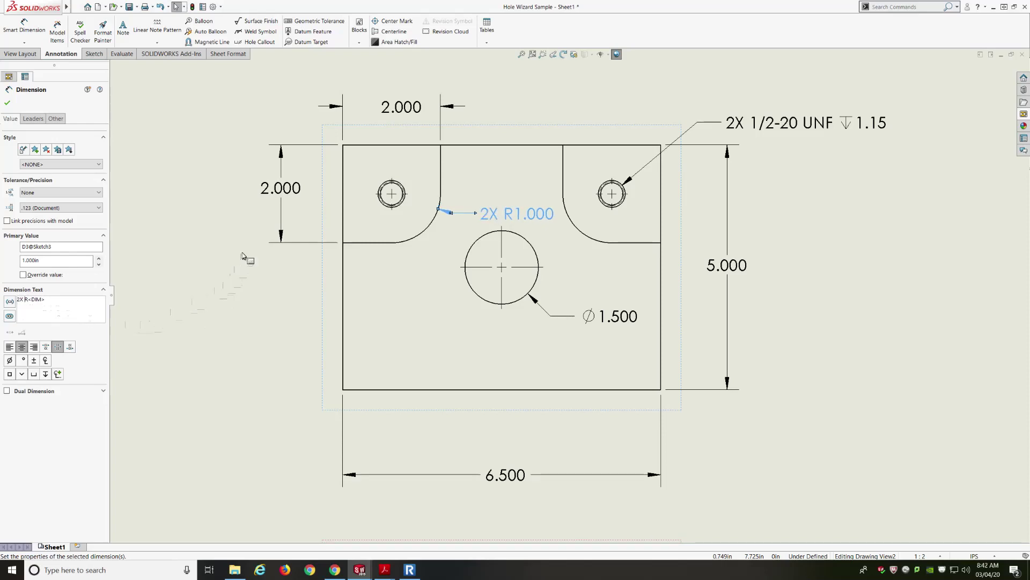
left_click(236, 284)
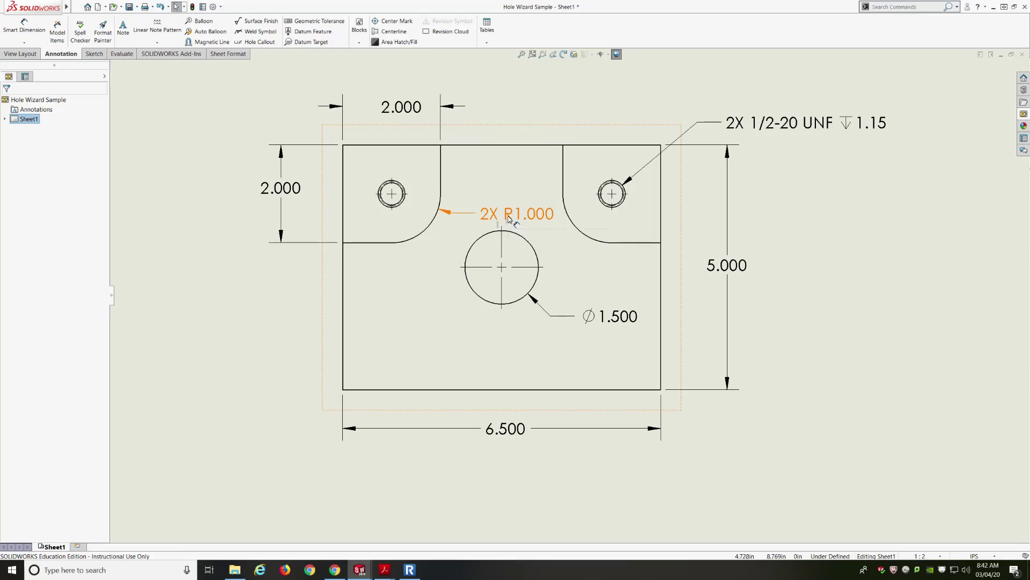
- Center the horizontal 2.000 dimension's text between its extension lines above the left boss in the top view
left_click(406, 114)
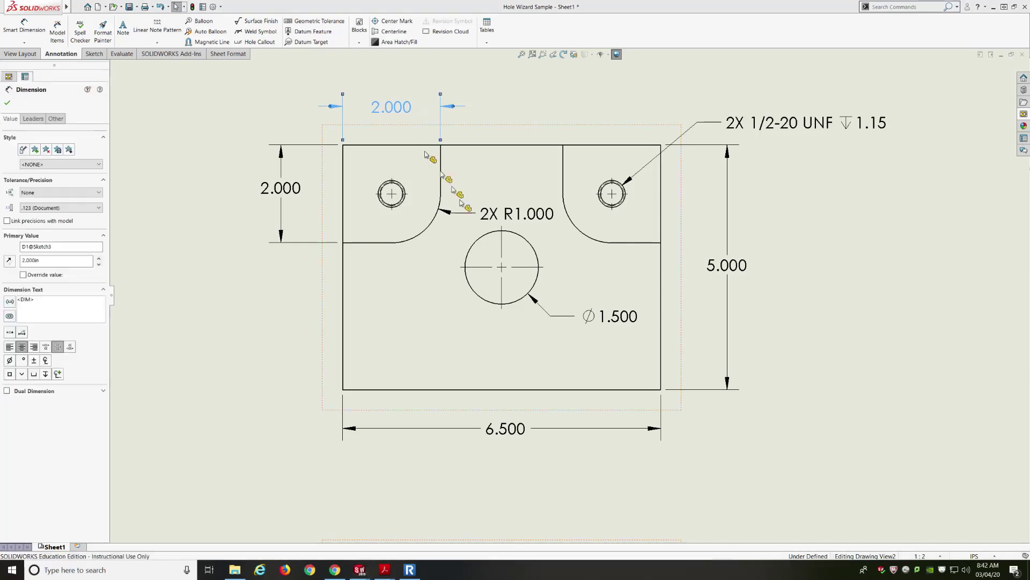
left_click(509, 219)
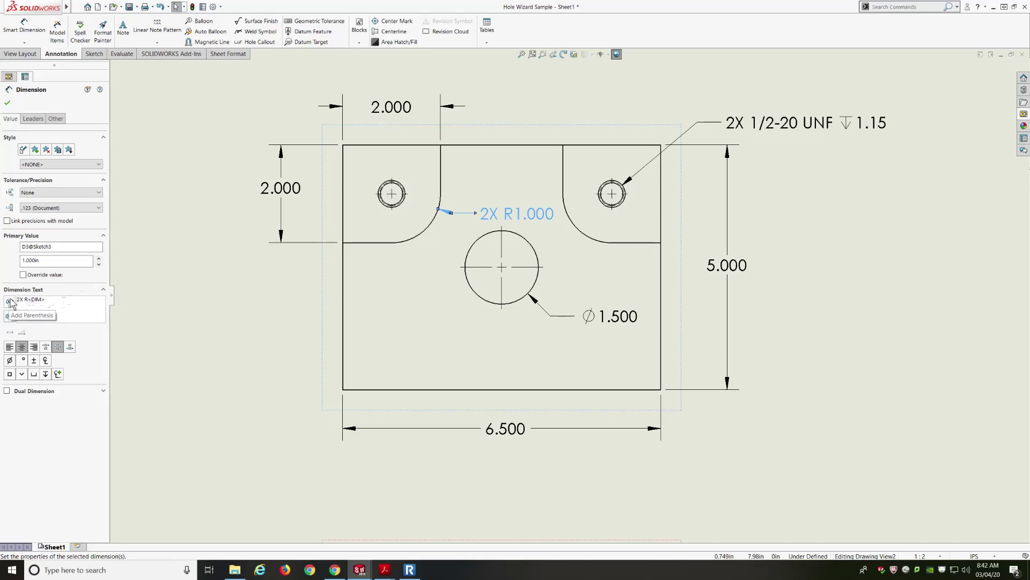
left_click(218, 313)
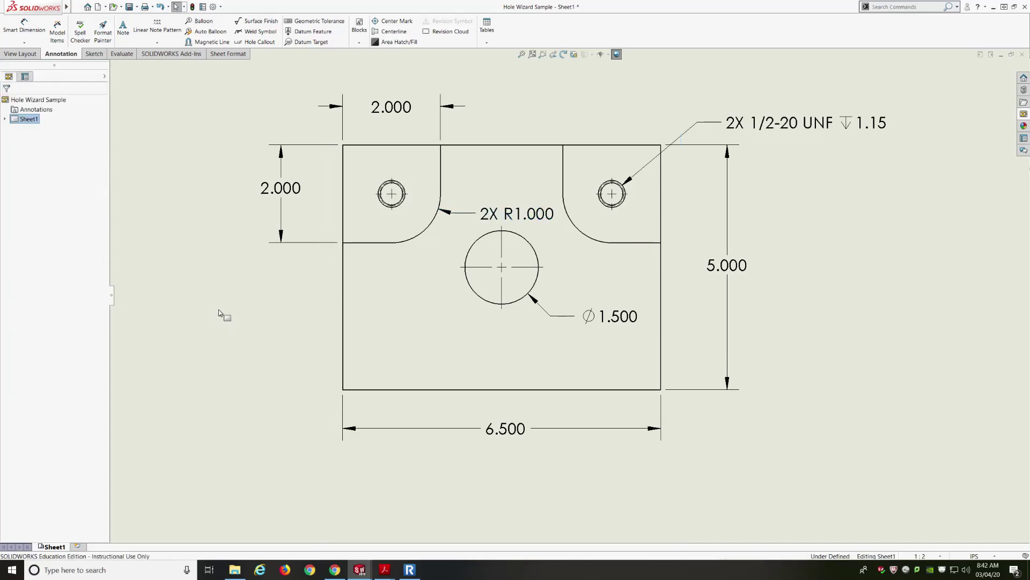
- Append TYP to the horizontal and vertical 2.000 boss dimensions in the top view
left_click(394, 114)
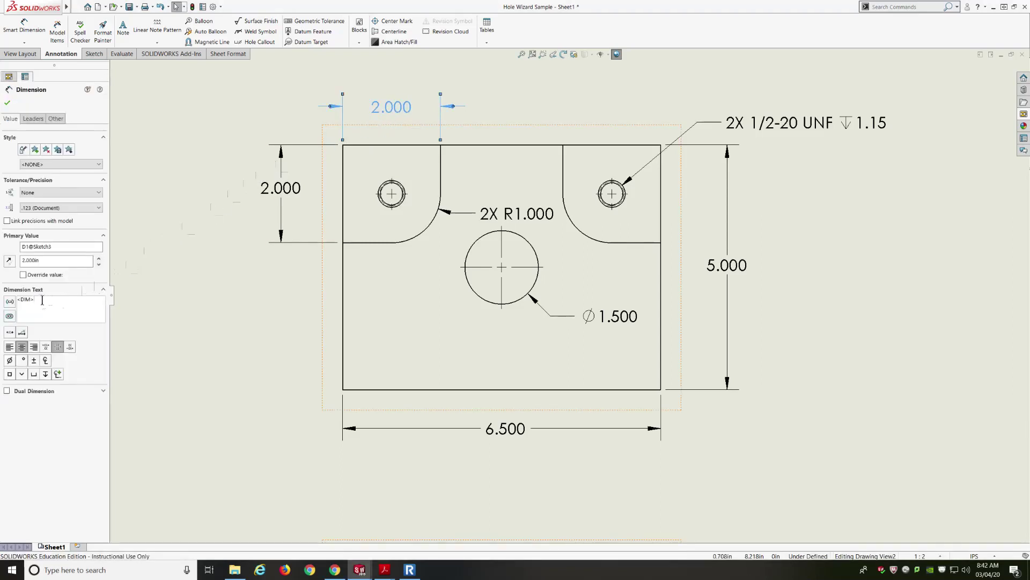
type("TYP")
left_click(285, 194)
left_click(58, 302)
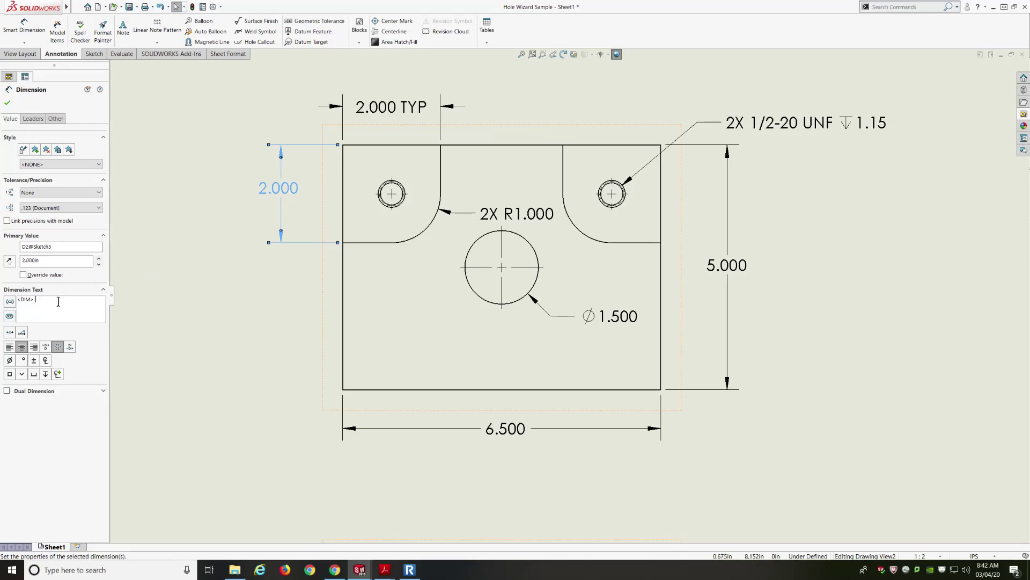
type("TYP")
left_click(211, 301)
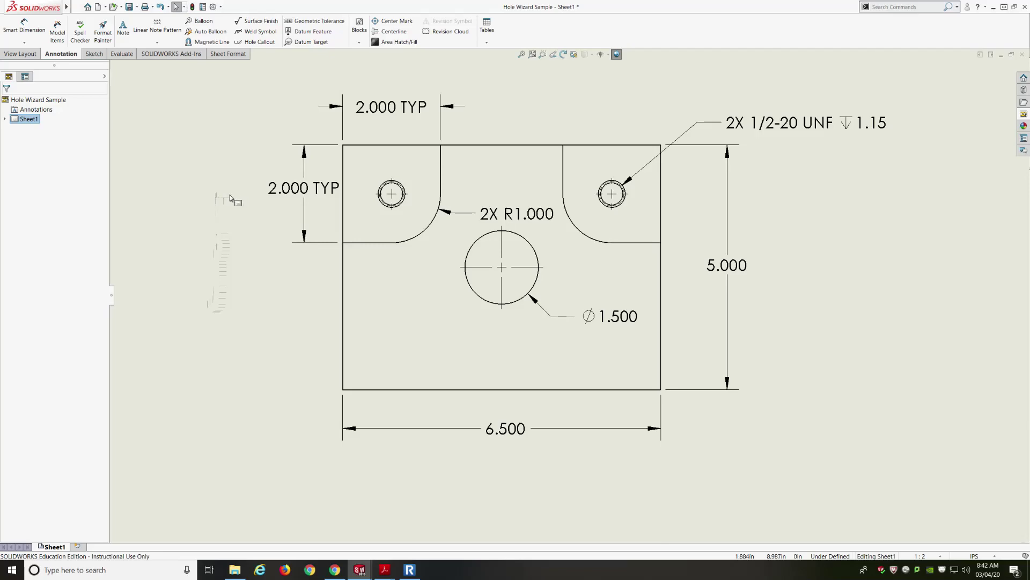
- Move the front view's 2.500 boss height dimension slightly farther out to the right of the part
key("z")
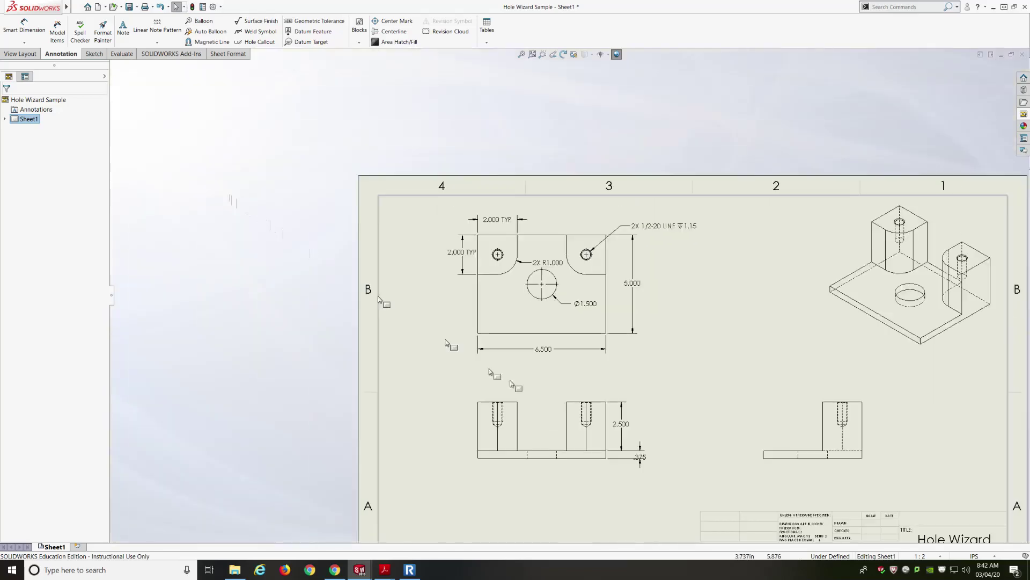
scroll(692, 486, "down", 2)
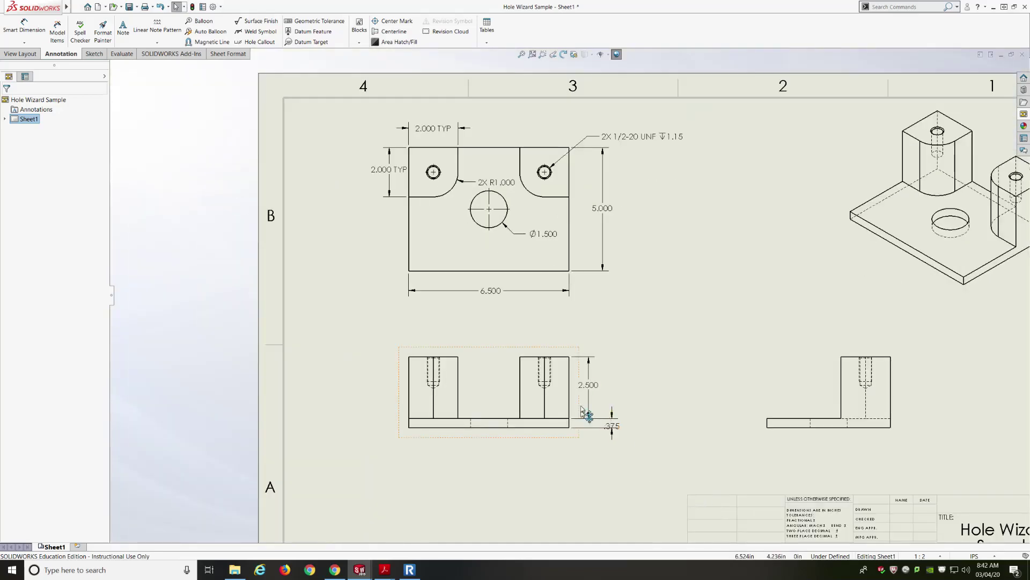
left_click_drag(593, 392, 636, 387)
scroll(635, 386, "up", 4)
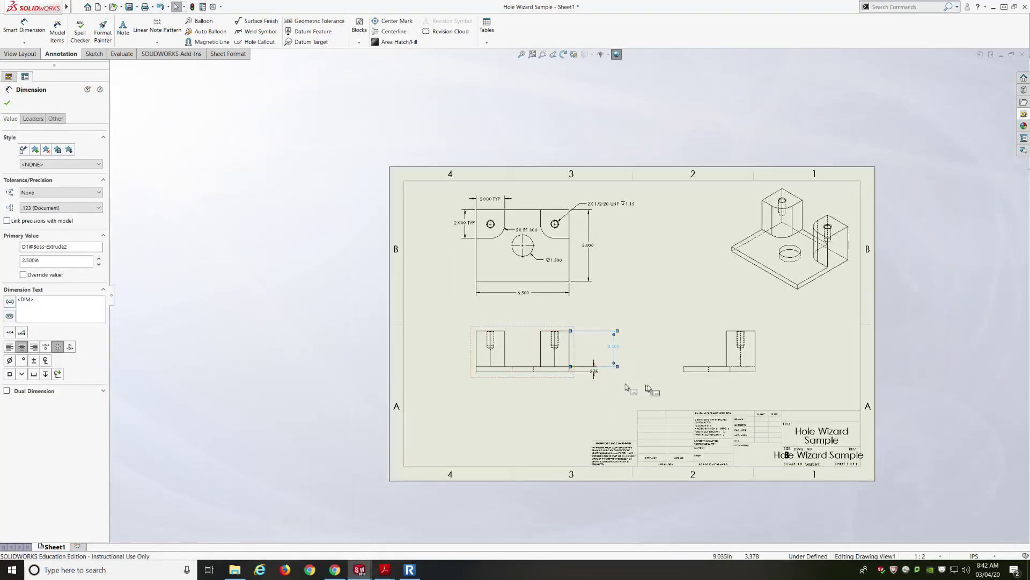
scroll(652, 376, "down", 2)
scroll(621, 343, "down", 2)
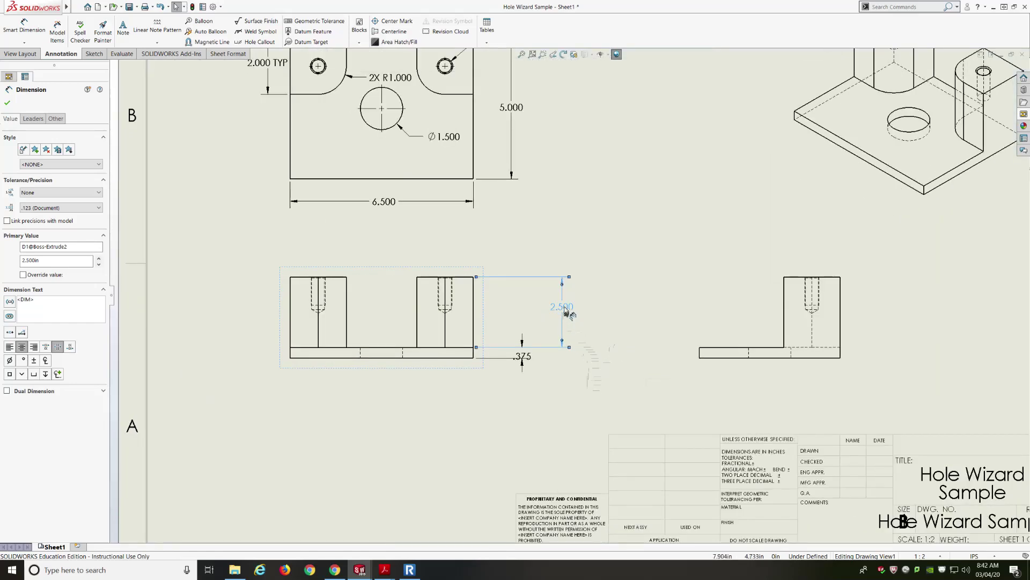
left_click_drag(564, 321, 538, 321)
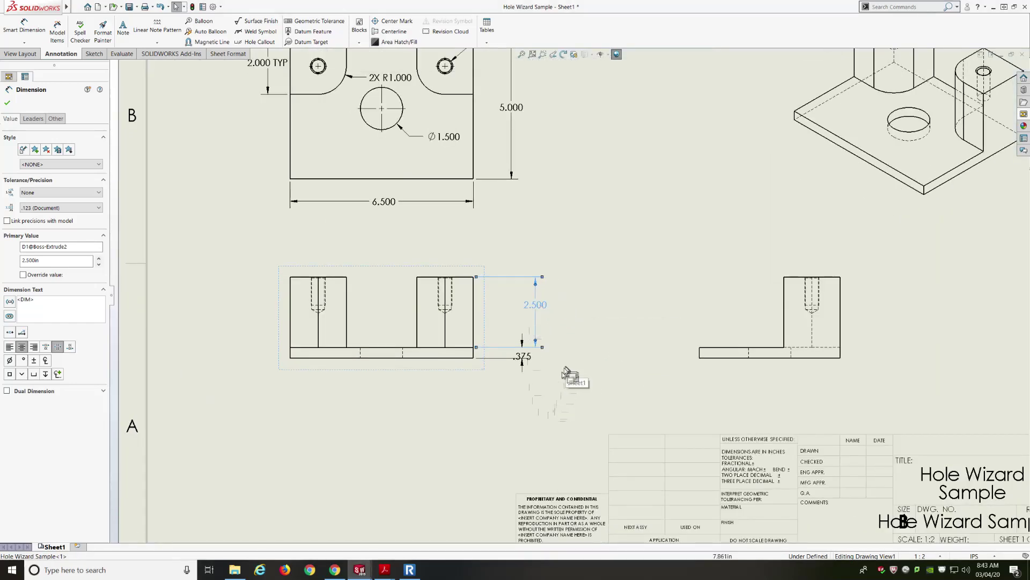
scroll(560, 414, "up", 3)
scroll(625, 295, "down", 2)
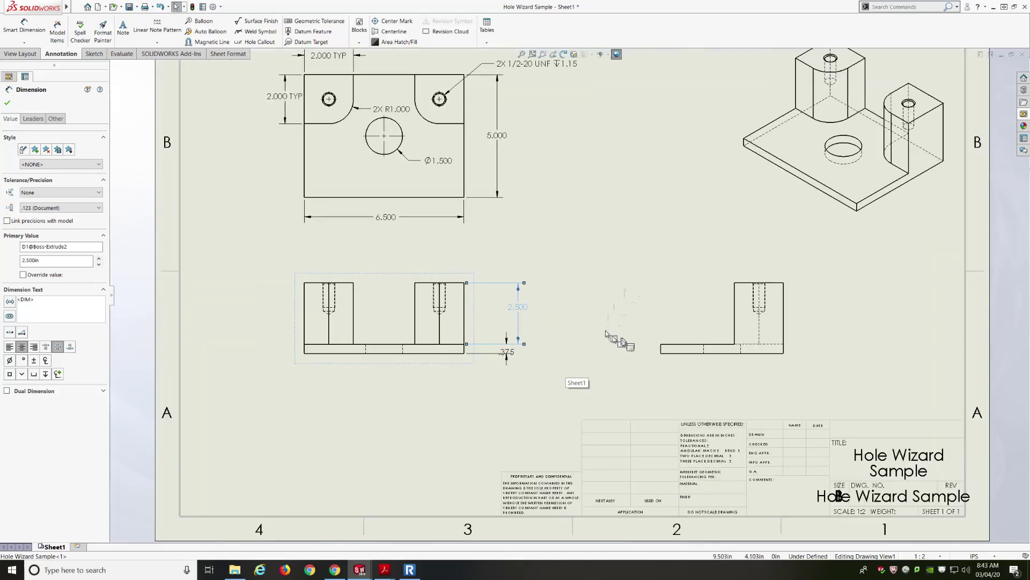
left_click(581, 359)
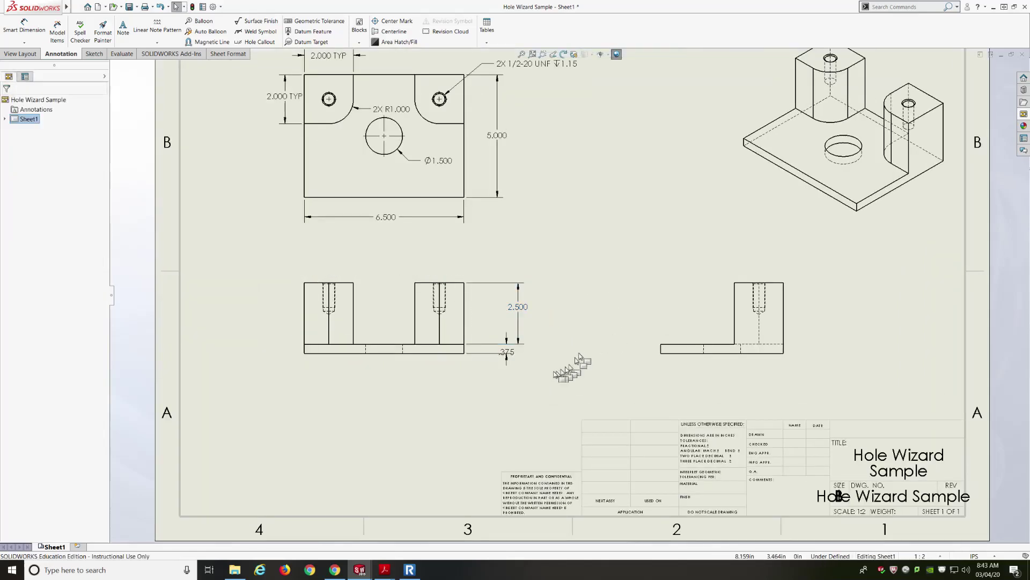
- Align the front view's .375 plate thickness dimension under the height dimension, try copying it to the side view, and delete the copy
left_click(522, 352)
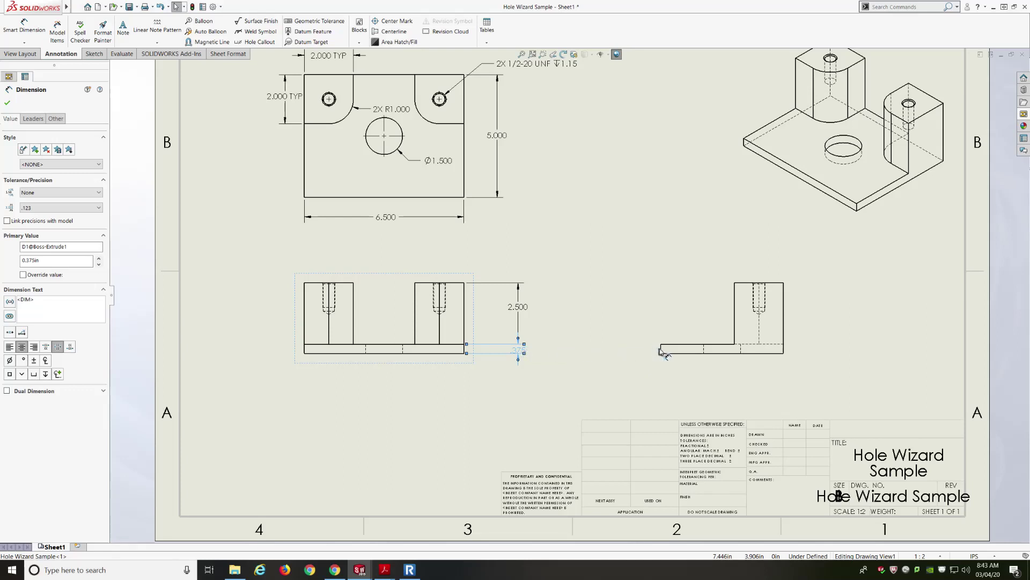
key("Escape")
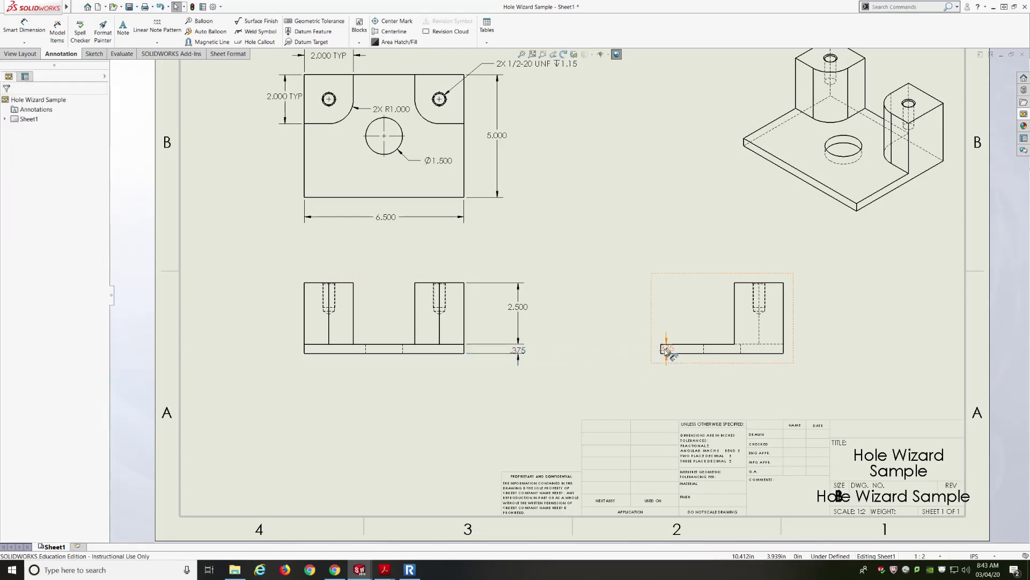
left_click_drag(668, 353, 651, 349)
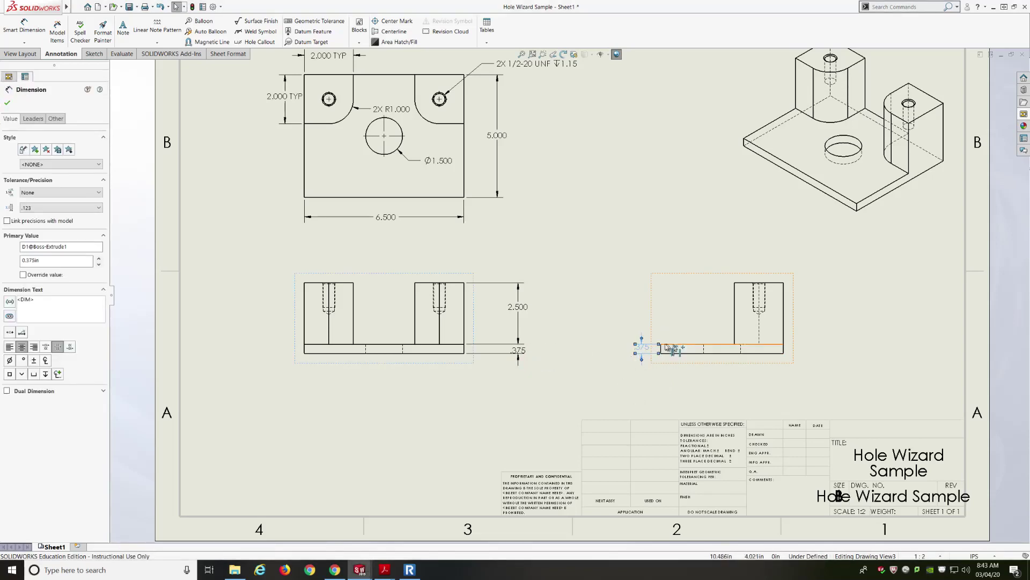
scroll(676, 345, "down", 2)
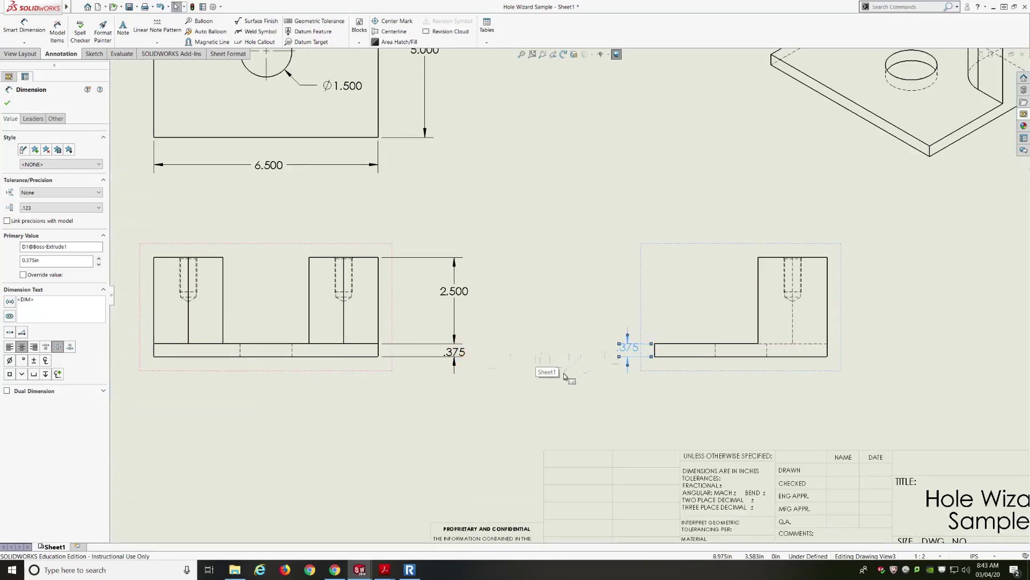
key("Delete")
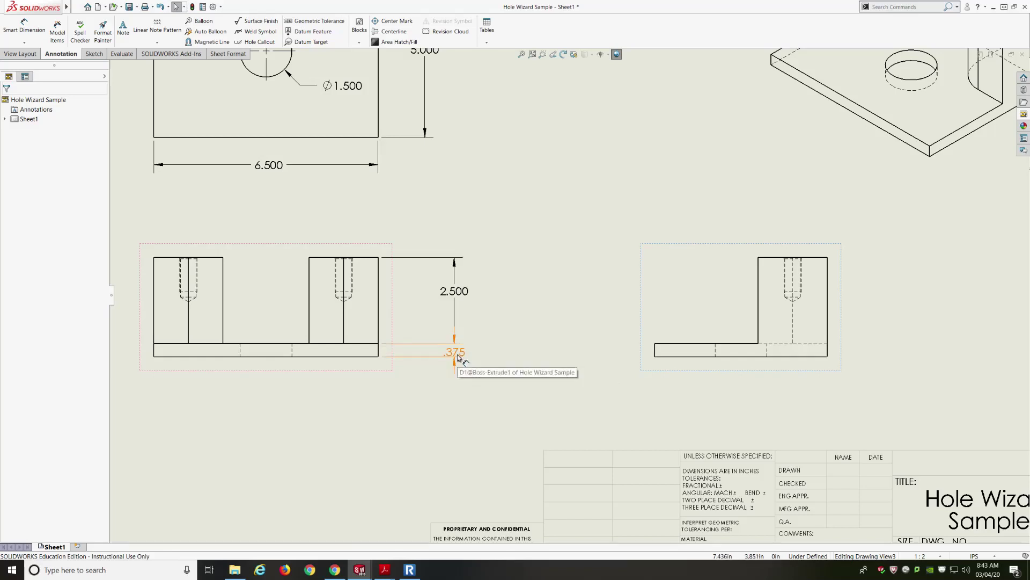
- Move the .375 plate thickness dimension from the front view to the side view, left of the base plate
left_click_drag(458, 357, 661, 350)
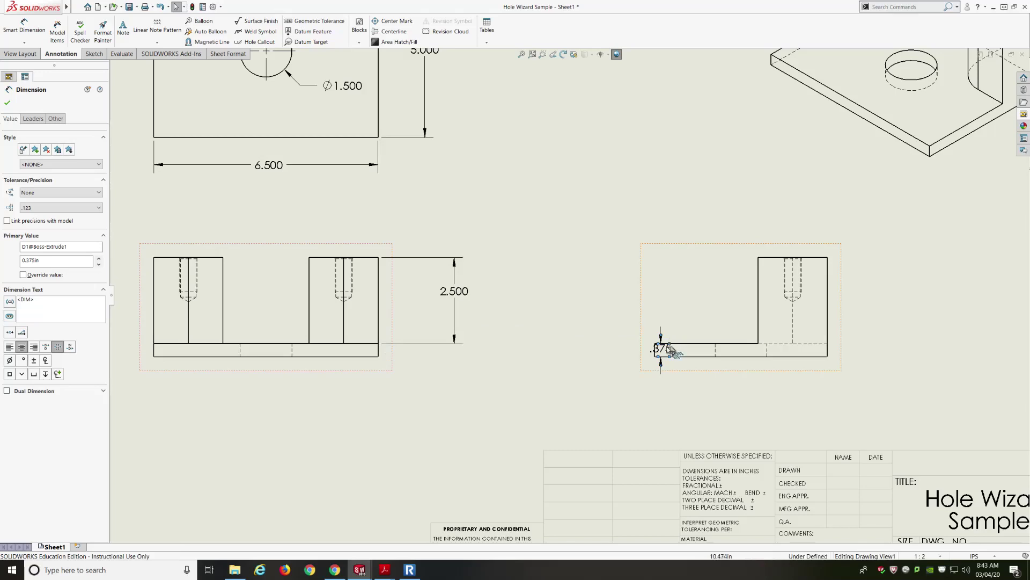
left_click_drag(662, 350, 623, 351)
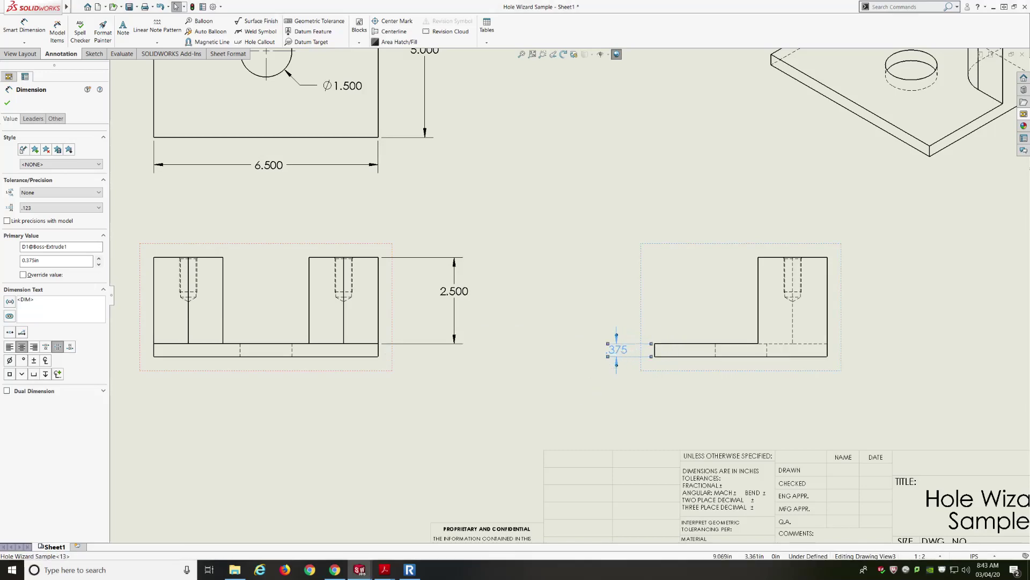
left_click(578, 390)
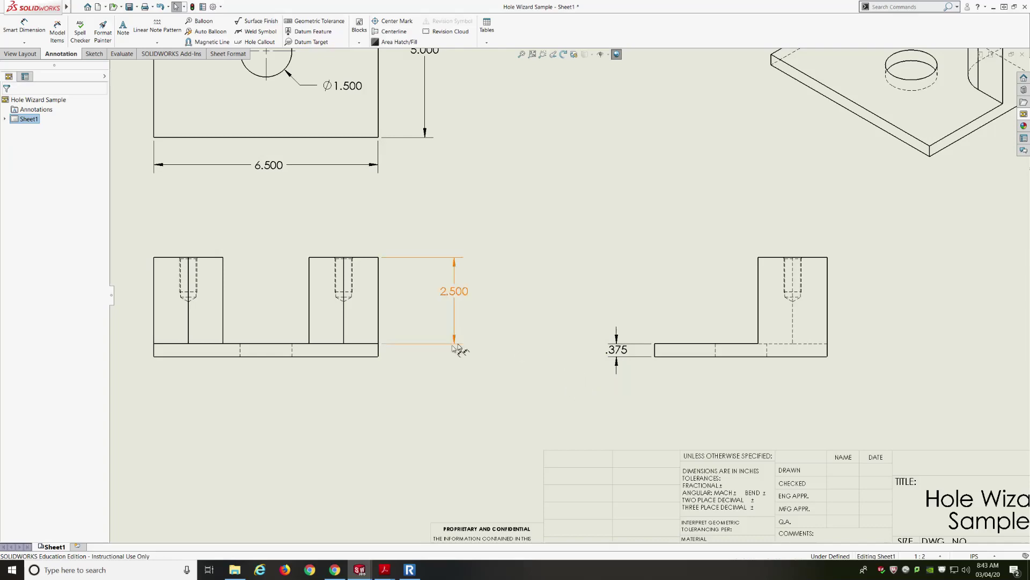
- Move the 5.000 overall depth dimension from the top view to the side view, below the base plate
key("f")
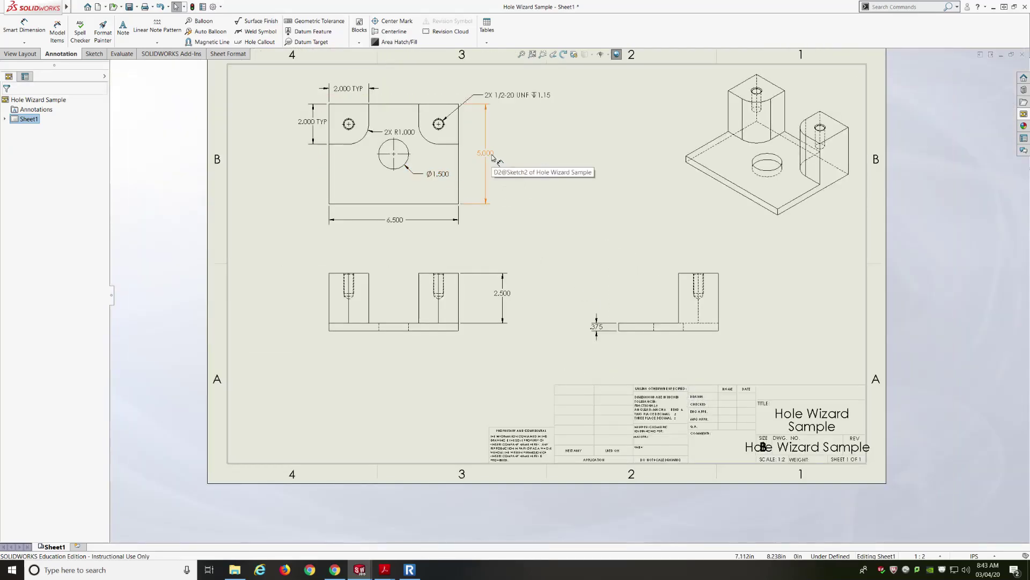
left_click_drag(493, 156, 664, 346, "shift")
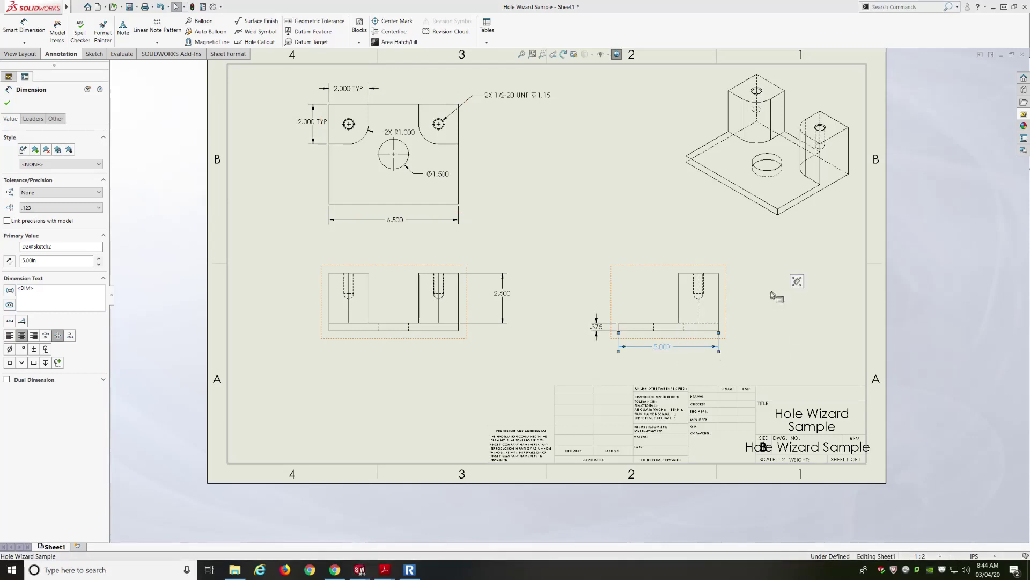
left_click(768, 345)
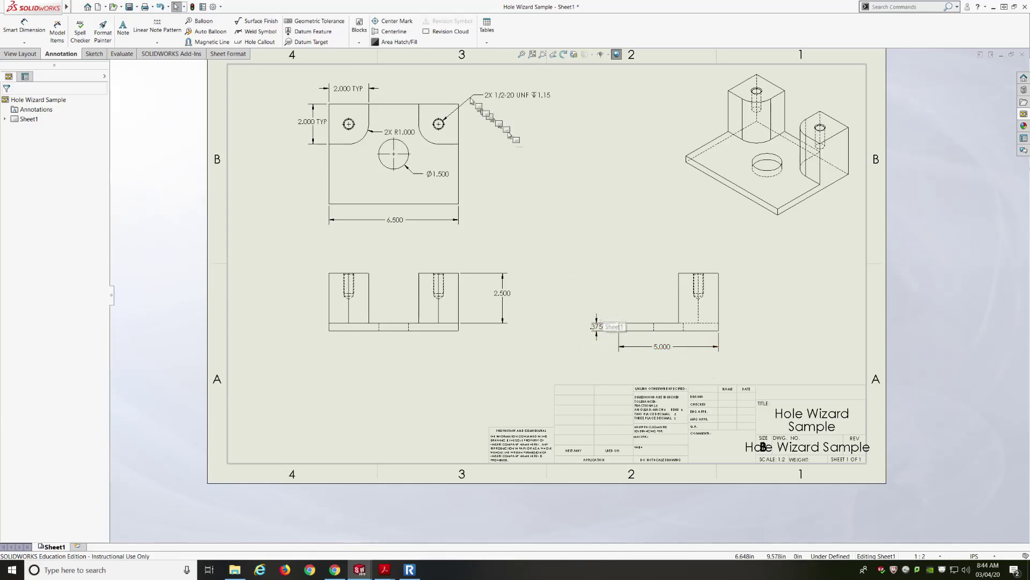
- Add centerlines through the base plate's 1.500 diameter hole in the front and side views
left_click(393, 32)
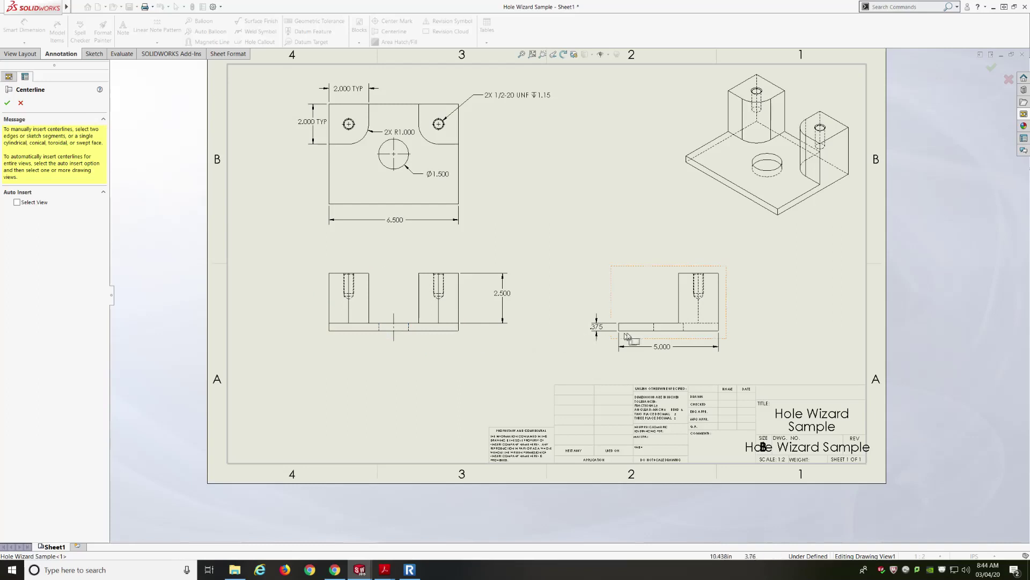
left_click(684, 329)
scroll(562, 199, "up", 3)
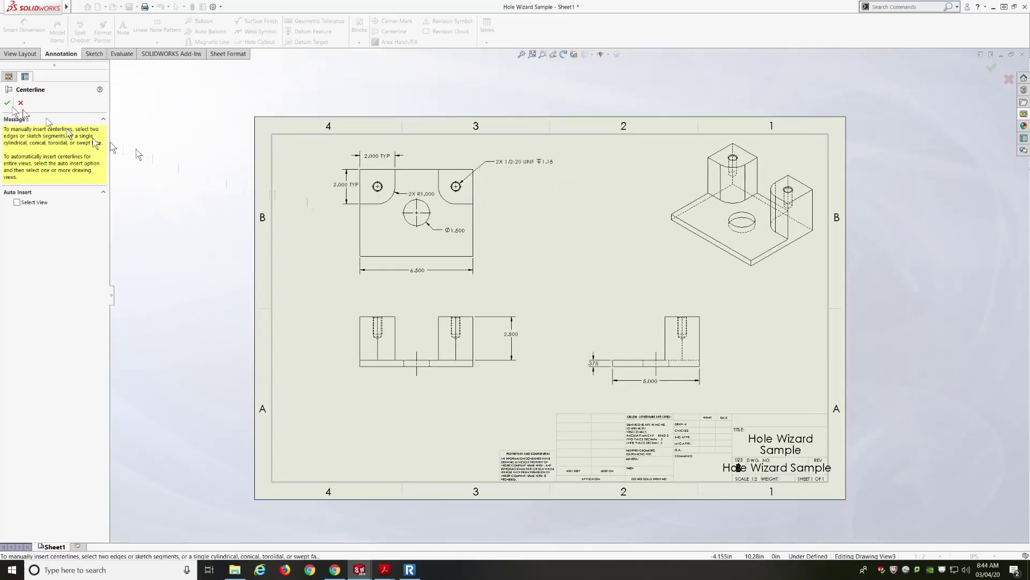
left_click(7, 103)
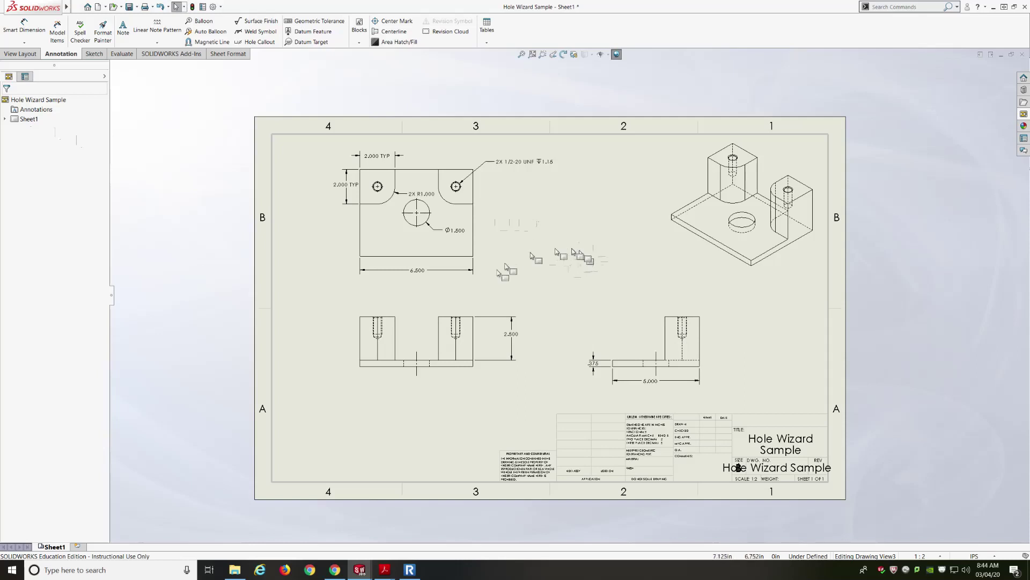
- Set the isometric view's display style to Shaded With Edges
left_click(433, 314)
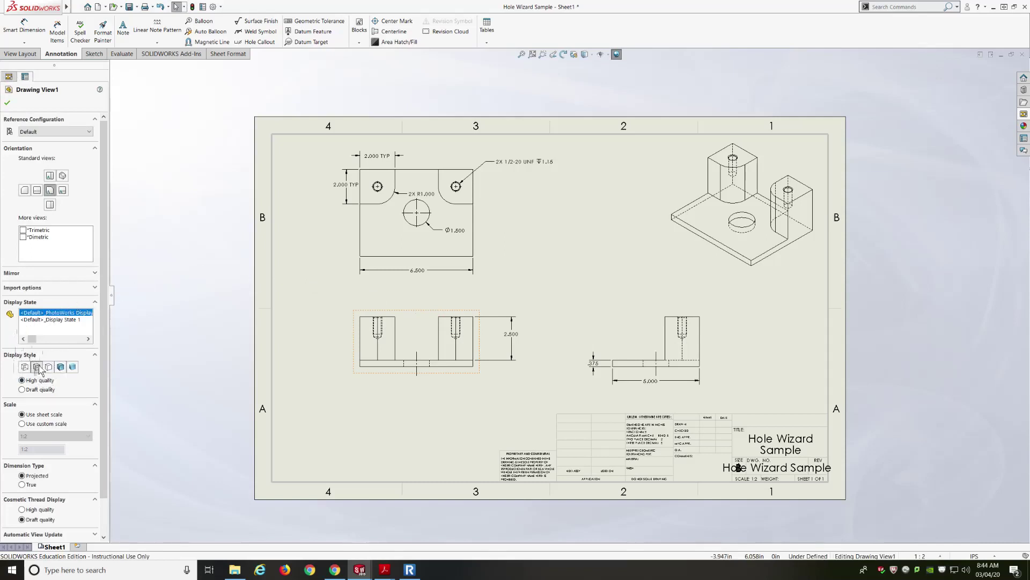
left_click(668, 232)
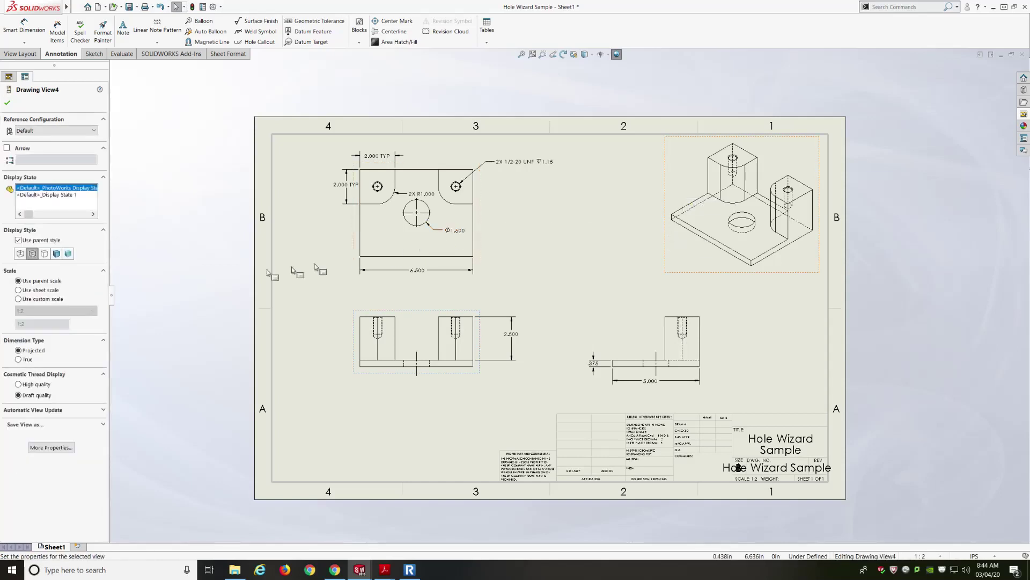
left_click(56, 254)
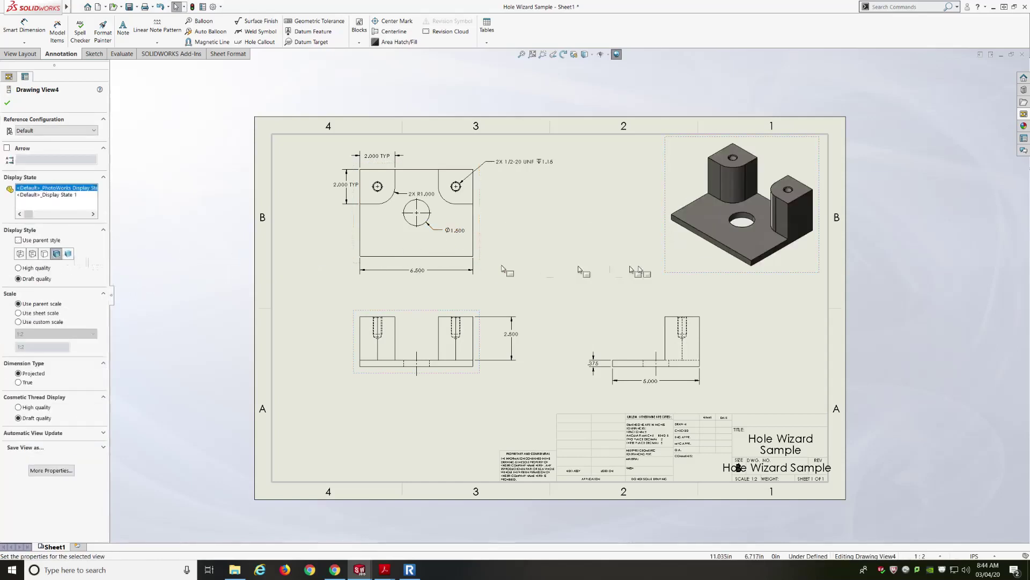
- Select the 2X 1/2-20 UNF tapped hole callout in the top view
left_click(515, 164)
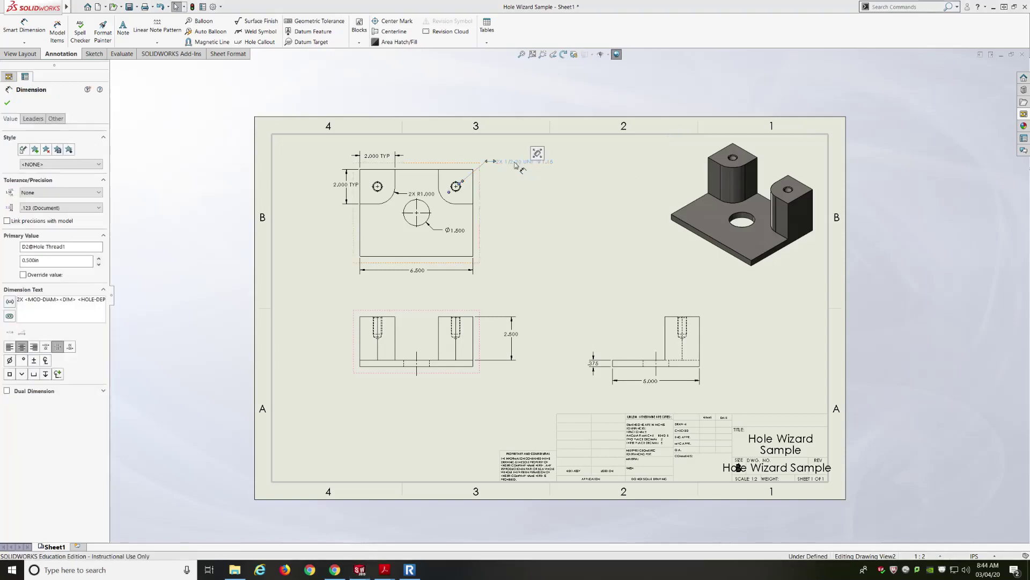